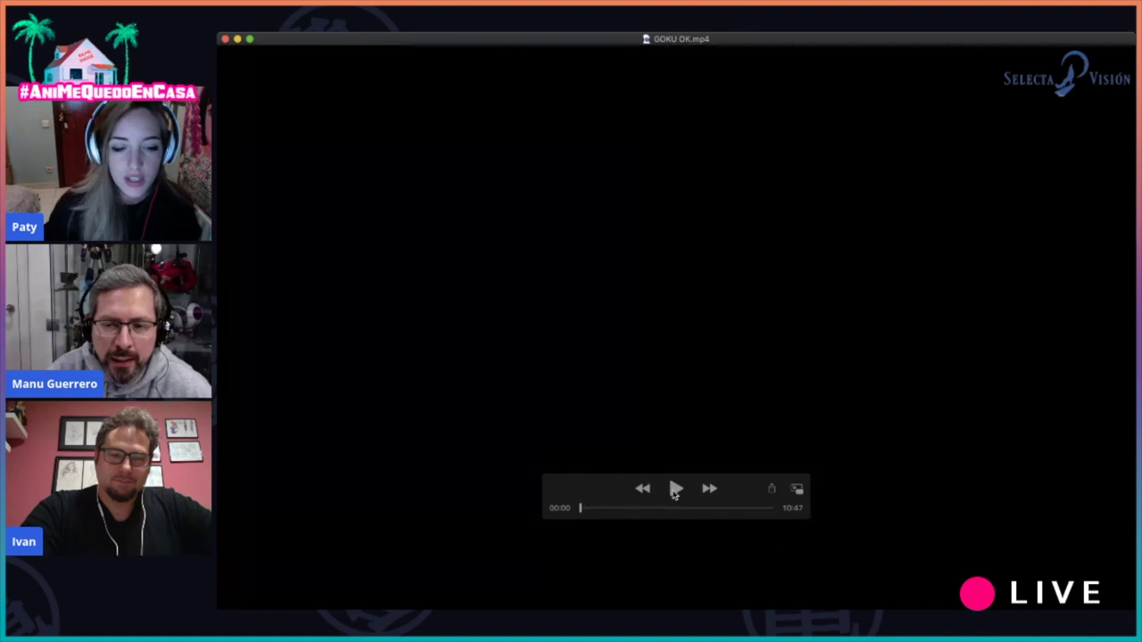
Start playback of the GOKU OK.mp4 video
left_click(675, 489)
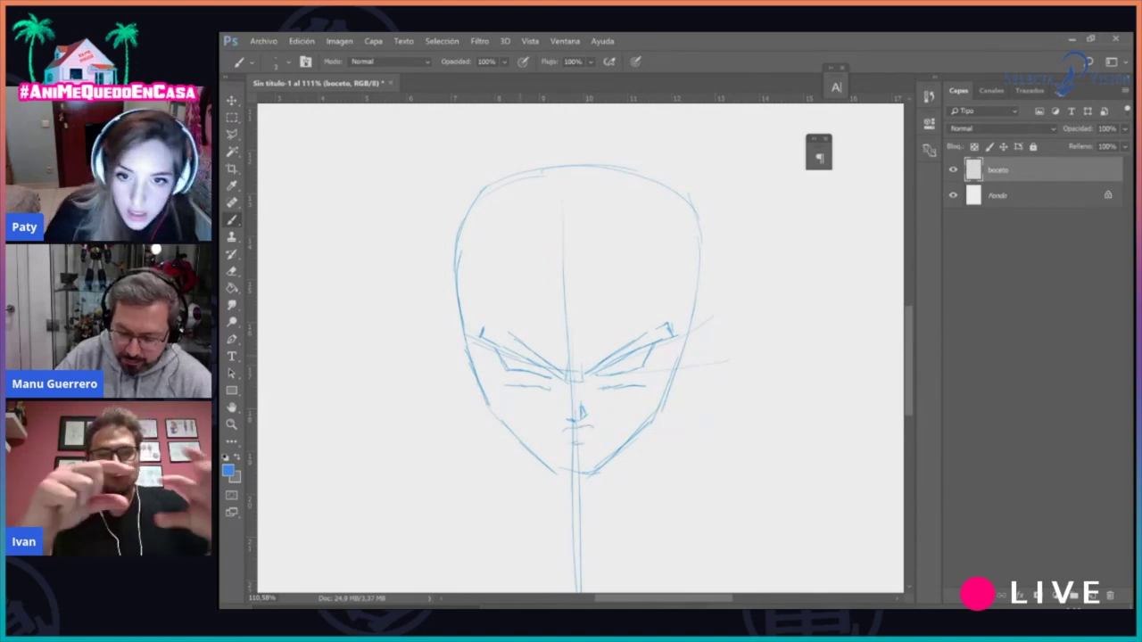
Sketch both ears and the first fringe locks over the left half of the forehead in blue on the boceto layer
left_click_drag(433, 293, 485, 400)
left_click_drag(718, 298, 686, 378)
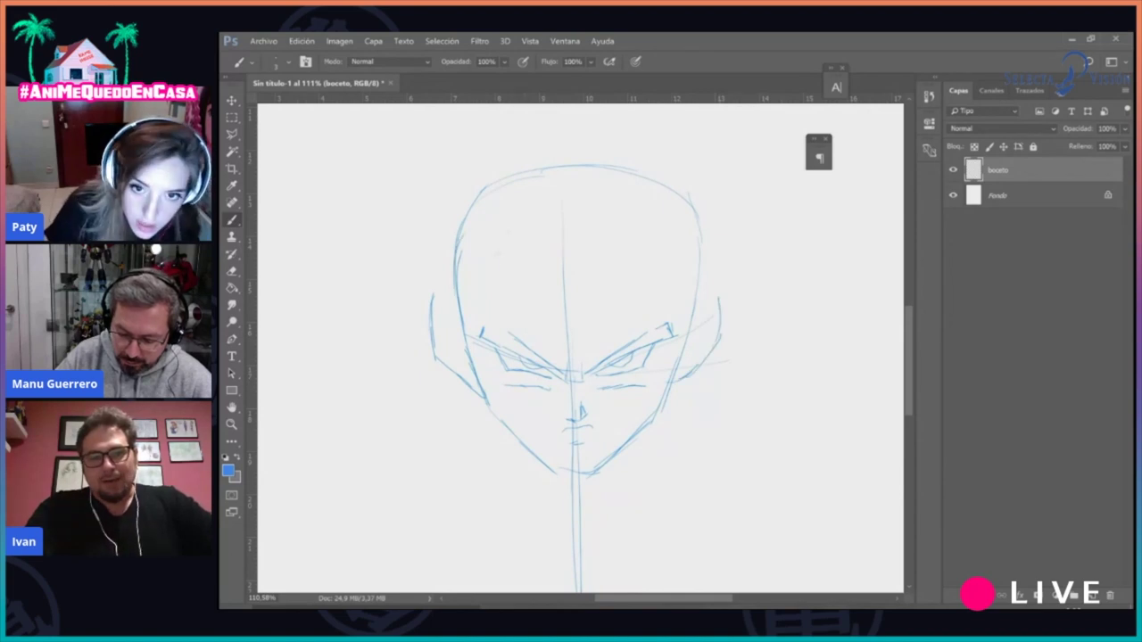
left_click_drag(520, 220, 497, 272)
left_click_drag(591, 220, 553, 302)
left_click_drag(660, 227, 674, 303)
mouse_move(448, 232)
left_mouse_down()
mouse_move(431, 306)
mouse_move(465, 345)
left_mouse_up()
left_click_drag(467, 300, 474, 351)
mouse_move(484, 200)
left_mouse_down()
mouse_move(462, 295)
mouse_move(550, 172)
mouse_move(567, 200)
left_mouse_up()
left_click_drag(466, 289, 502, 354)
left_click_drag(510, 280, 505, 359)
left_click_drag(523, 254, 505, 313)
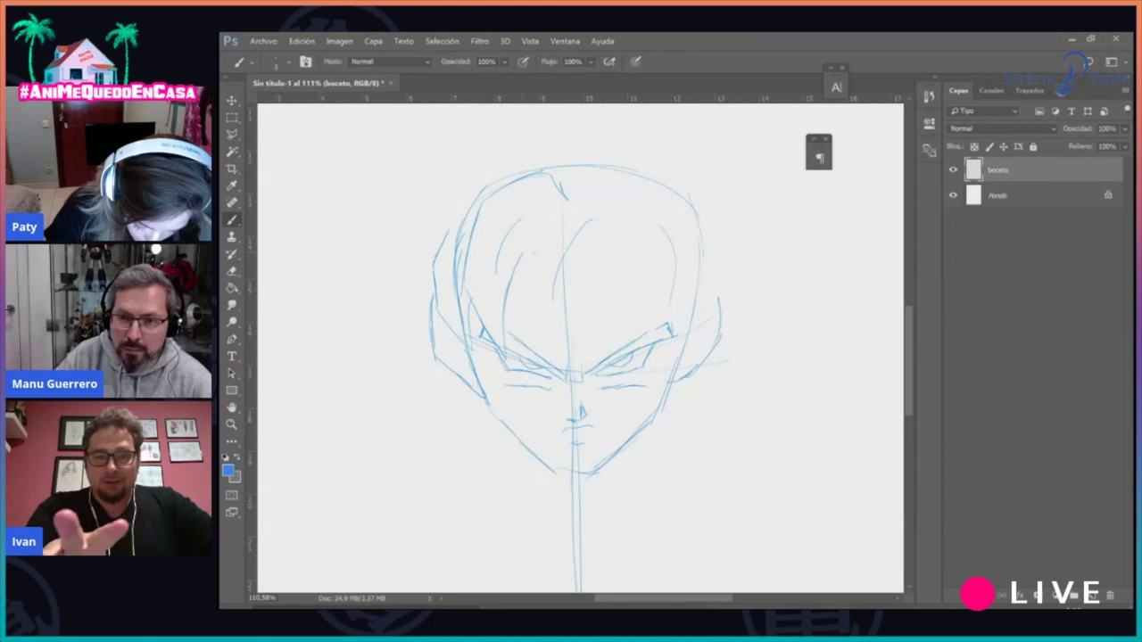
Sketch the central fringe locks and the hair curving down the right side of the head to the ear
mouse_move(589, 193)
left_mouse_down()
mouse_move(531, 284)
mouse_move(554, 384)
left_mouse_up()
mouse_move(559, 371)
left_mouse_down()
mouse_move(586, 272)
mouse_move(637, 256)
mouse_move(653, 296)
left_mouse_up()
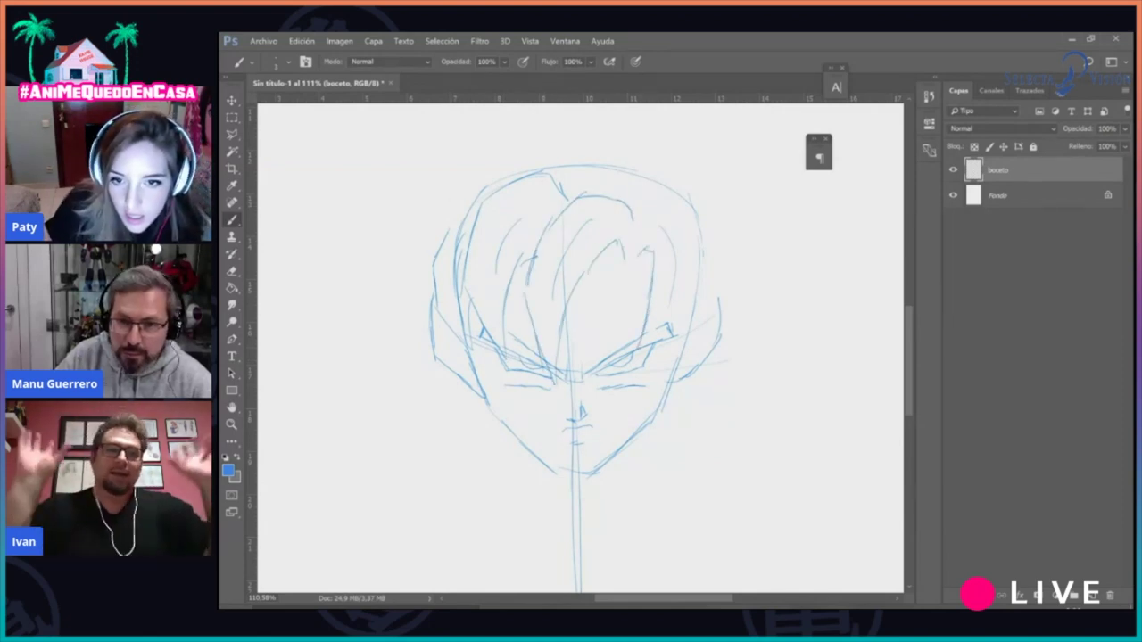
left_click_drag(660, 205, 701, 266)
left_click_drag(687, 324, 719, 302)
left_click_drag(705, 231, 719, 303)
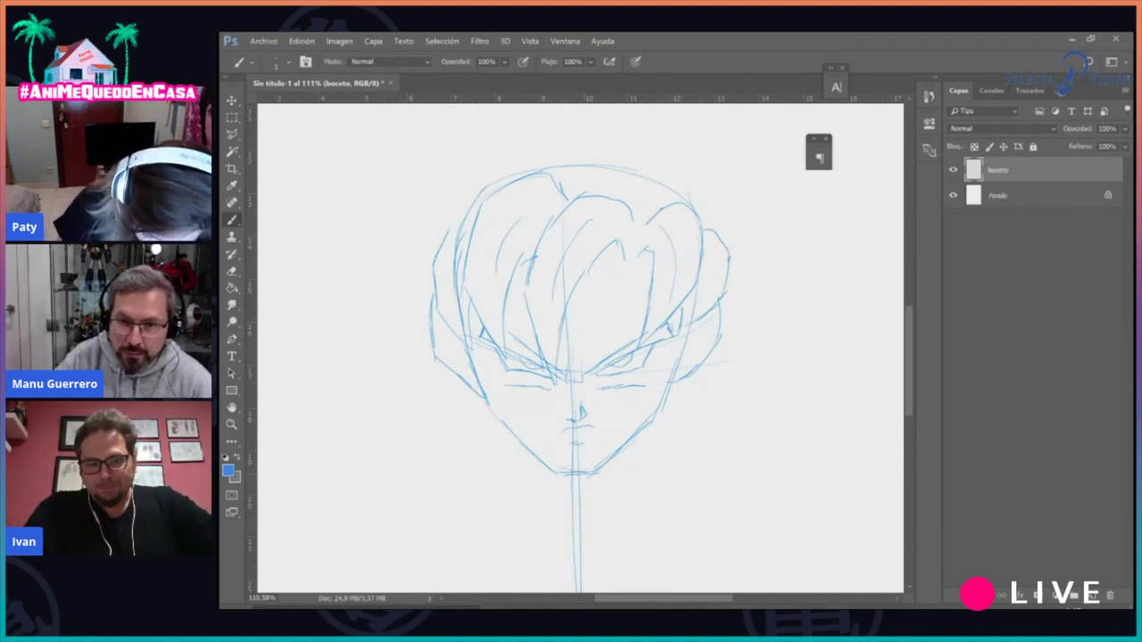
Sketch the sides of the neck, the left shoulder slope and the upper contours of the chest
left_click_drag(480, 402, 478, 505)
left_click_drag(670, 398, 667, 495)
left_click_drag(672, 482, 701, 508)
mouse_move(475, 444)
left_mouse_down()
mouse_move(406, 489)
mouse_move(287, 537)
left_mouse_up()
mouse_move(387, 511)
left_mouse_down()
mouse_move(384, 566)
mouse_move(575, 555)
left_mouse_up()
left_click_drag(376, 541, 437, 532)
left_click_drag(586, 555, 732, 545)
left_click_drag(642, 535, 745, 554)
Sketch the right trapezius, shoulder and side of the torso to match the left side
left_click_drag(728, 526, 768, 525)
left_click_drag(748, 474, 766, 516)
left_click_drag(669, 432, 749, 480)
left_click_drag(776, 526, 737, 591)
left_click_drag(746, 457, 857, 516)
left_click_drag(772, 482, 853, 505)
Sketch the short hair spikes beside the left ear and the full set of spikes on the head's right side
left_click_drag(457, 382, 392, 362)
left_click_drag(436, 332, 348, 326)
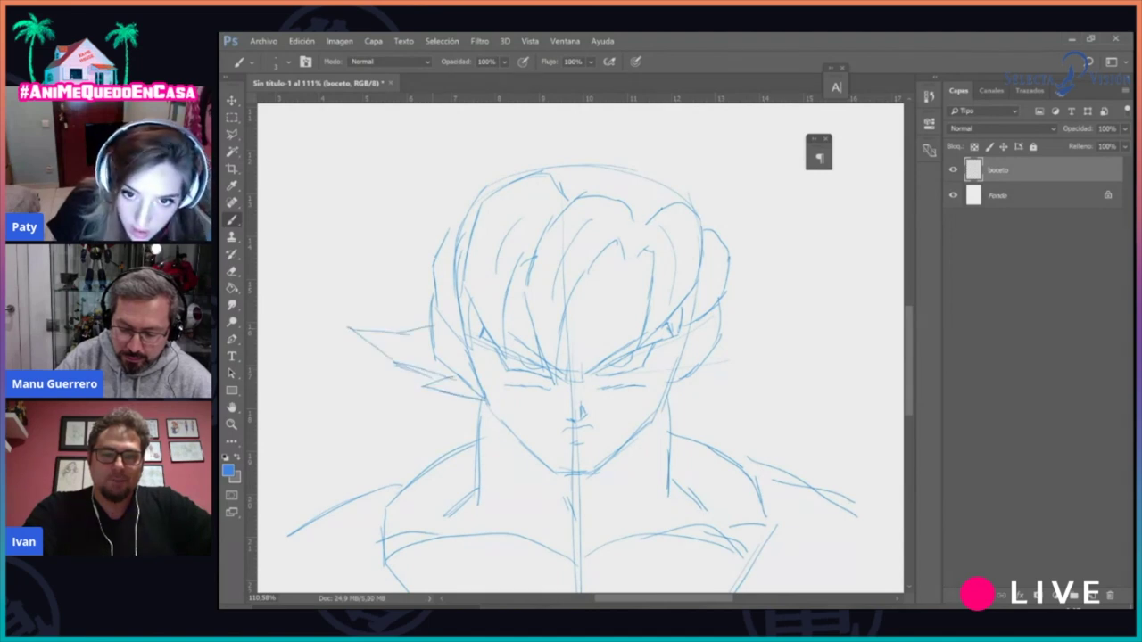
mouse_move(669, 398)
left_mouse_down()
mouse_move(740, 380)
mouse_move(788, 325)
left_mouse_up()
left_click_drag(730, 337, 812, 302)
mouse_move(721, 317)
left_mouse_down()
mouse_move(801, 274)
mouse_move(859, 200)
left_mouse_up()
left_click_drag(859, 202, 785, 218)
left_click_drag(732, 266, 794, 212)
left_click_drag(787, 216, 820, 109)
left_click_drag(799, 118, 697, 184)
Sketch the large hair spikes on the left side and the spikes rising above the top of the head
mouse_move(296, 207)
left_mouse_down()
mouse_move(361, 296)
mouse_move(429, 328)
left_mouse_up()
left_click_drag(307, 209, 398, 225)
mouse_move(432, 251)
left_mouse_down()
mouse_move(348, 186)
mouse_move(329, 107)
left_mouse_up()
left_click_drag(407, 107, 464, 213)
left_click_drag(405, 132, 458, 216)
left_click_drag(496, 106, 512, 182)
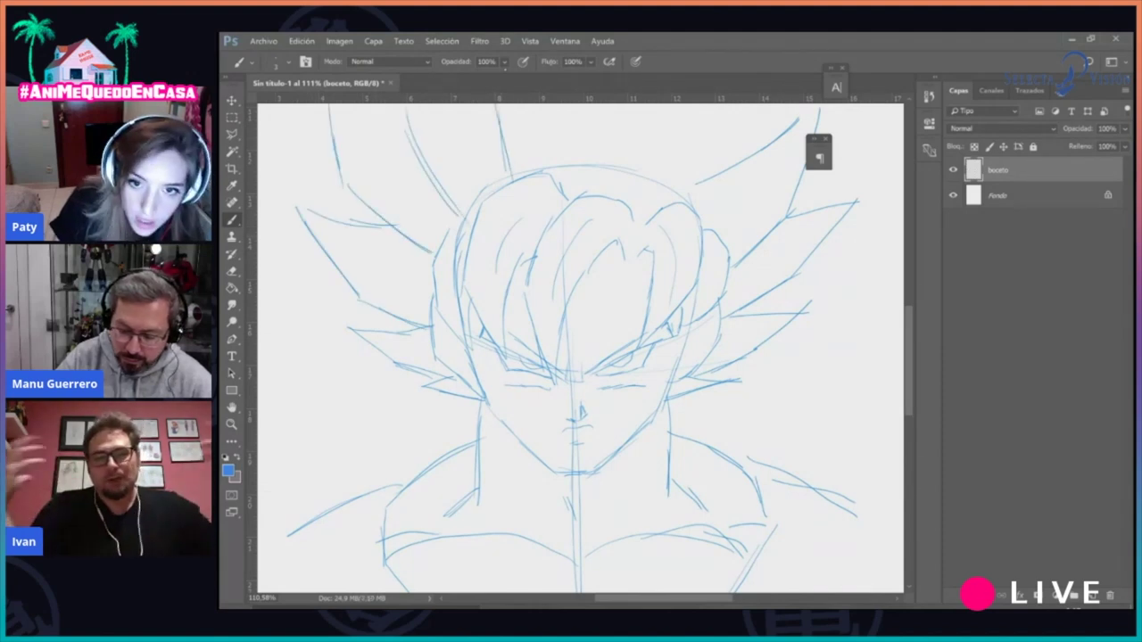
left_click_drag(614, 107, 602, 130)
left_click_drag(632, 109, 658, 143)
mouse_move(662, 104)
left_mouse_down()
mouse_move(640, 120)
mouse_move(623, 193)
left_mouse_up()
left_click_drag(776, 107, 771, 143)
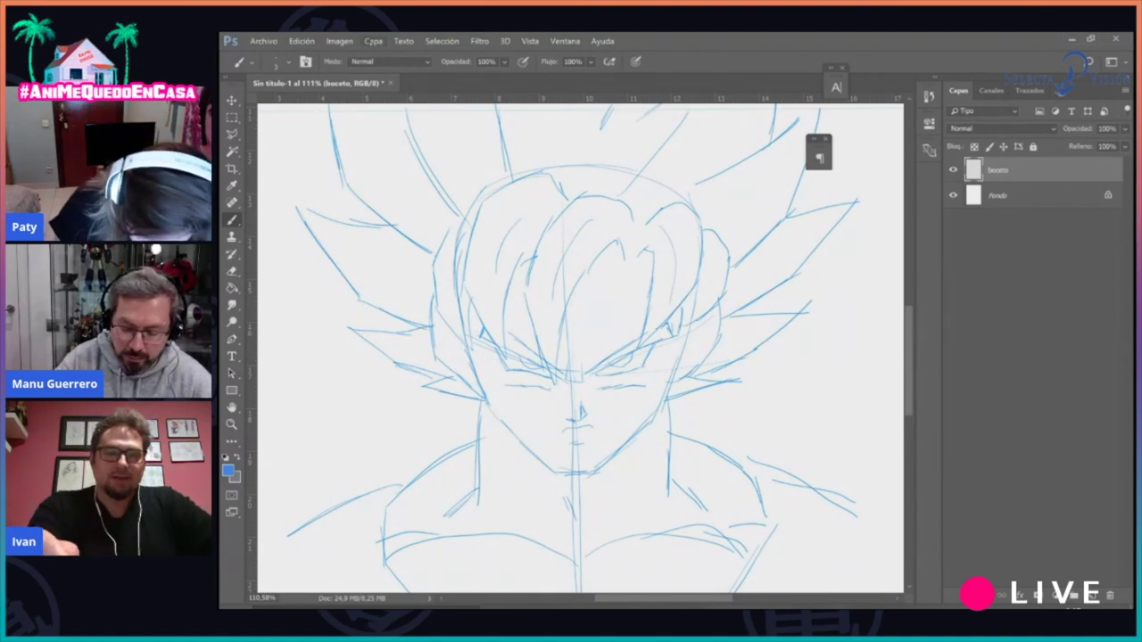
Create a new layer named Linea above the boceto layer
left_click(373, 41)
mouse_move(384, 55)
left_click(550, 54)
type("Lin")
key("Return")
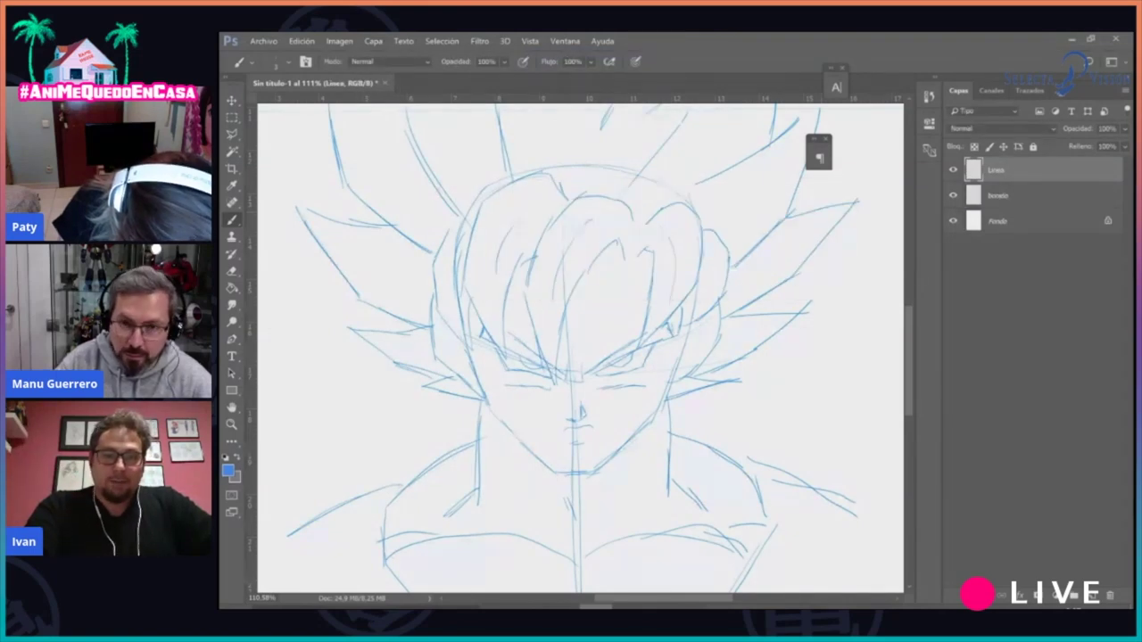
Set the foreground color to black
left_click(228, 470)
left_click(660, 521)
left_click(846, 350)
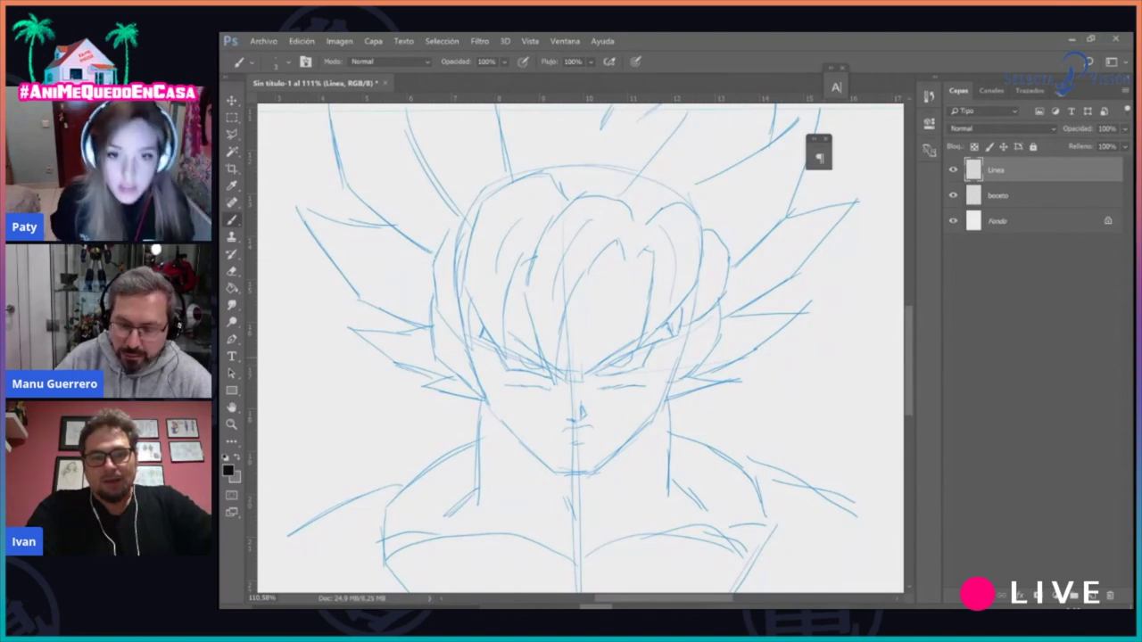
Lower the boceto layer's opacity to 55% and lock the layer
left_click(1035, 198)
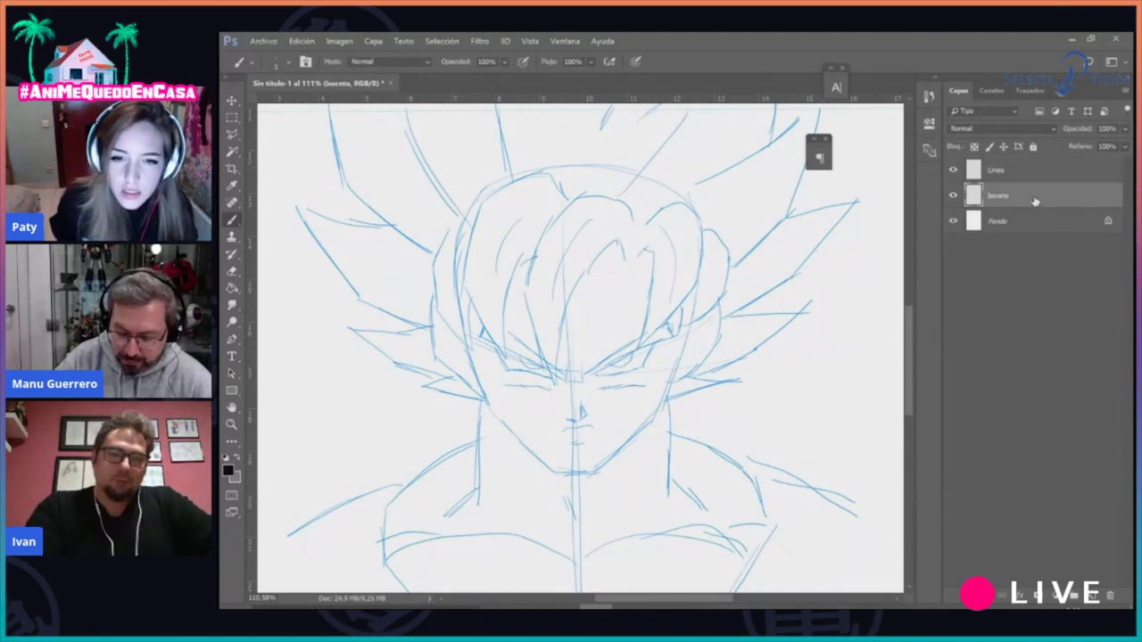
left_click(1033, 148)
left_click(1034, 147)
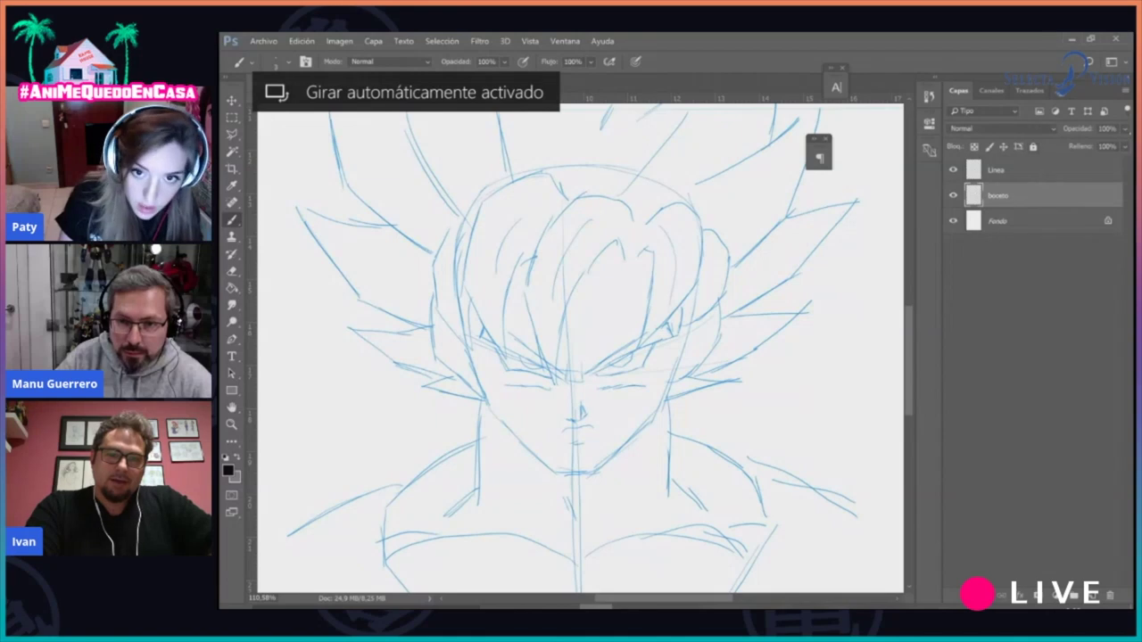
left_click(1125, 130)
left_click_drag(1125, 146, 1102, 145)
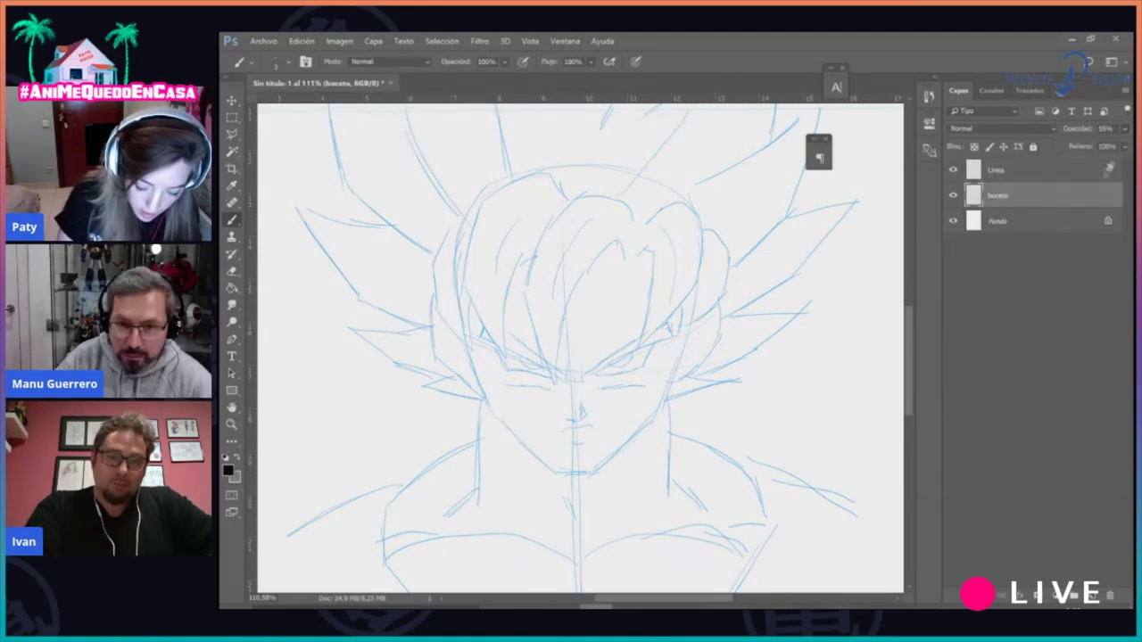
Trace the jaw, both sides of the neck and both ears in black on the Linea layer
left_click(1050, 174)
mouse_move(466, 346)
left_mouse_down()
mouse_move(492, 408)
mouse_move(534, 451)
mouse_move(593, 471)
mouse_move(636, 437)
mouse_move(691, 317)
left_mouse_up()
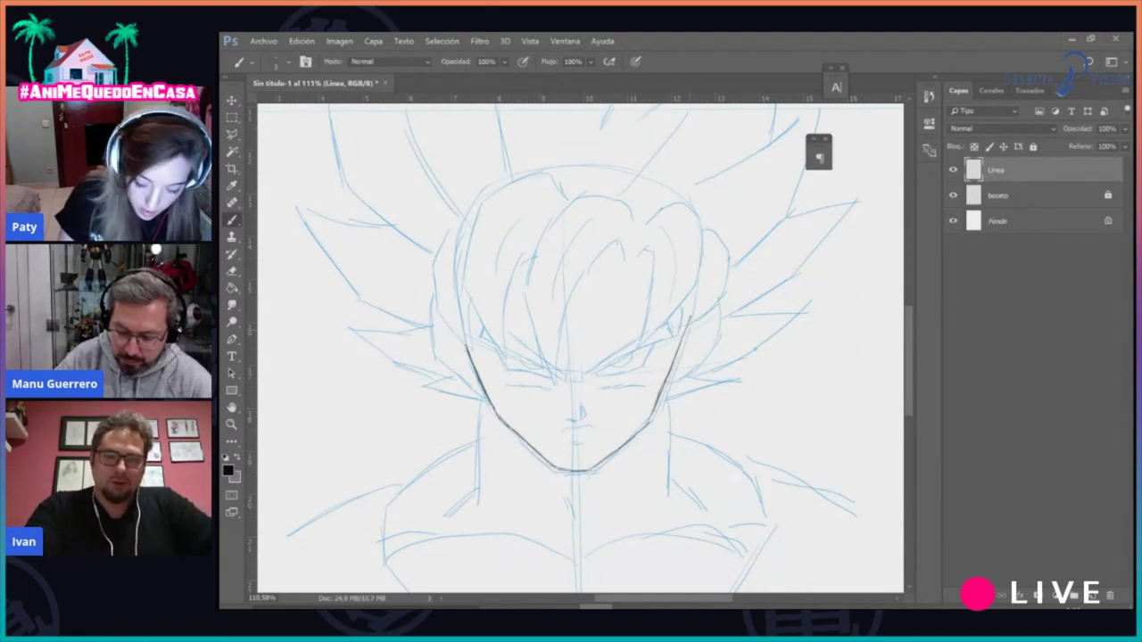
left_click_drag(478, 398, 480, 507)
left_click_drag(669, 395, 673, 490)
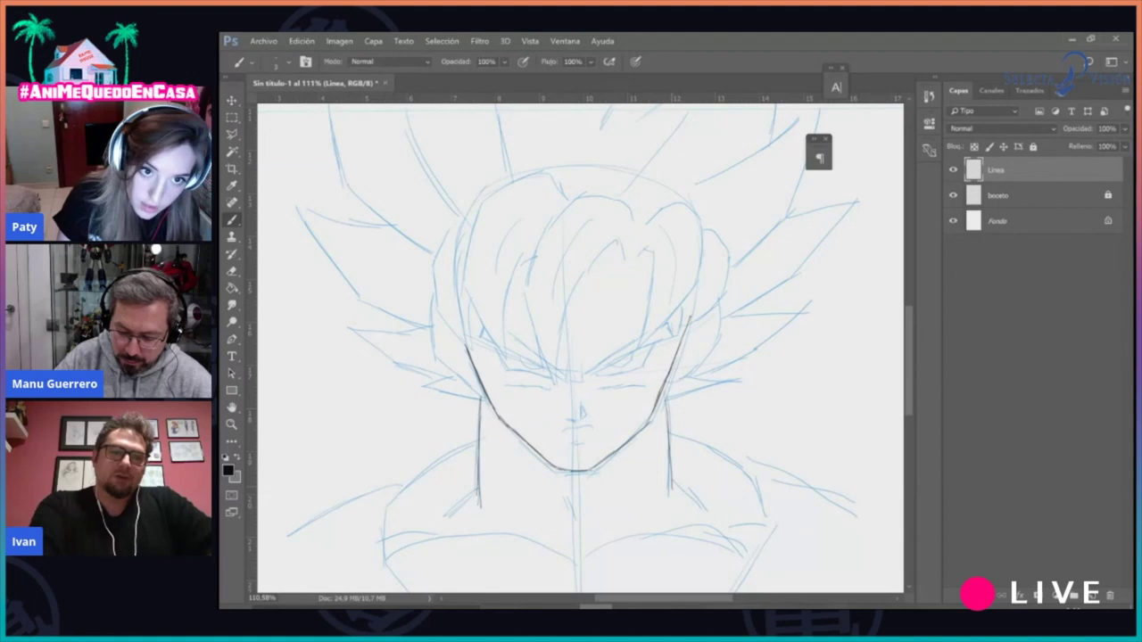
mouse_move(430, 296)
left_mouse_down()
mouse_move(451, 373)
mouse_move(484, 396)
left_mouse_up()
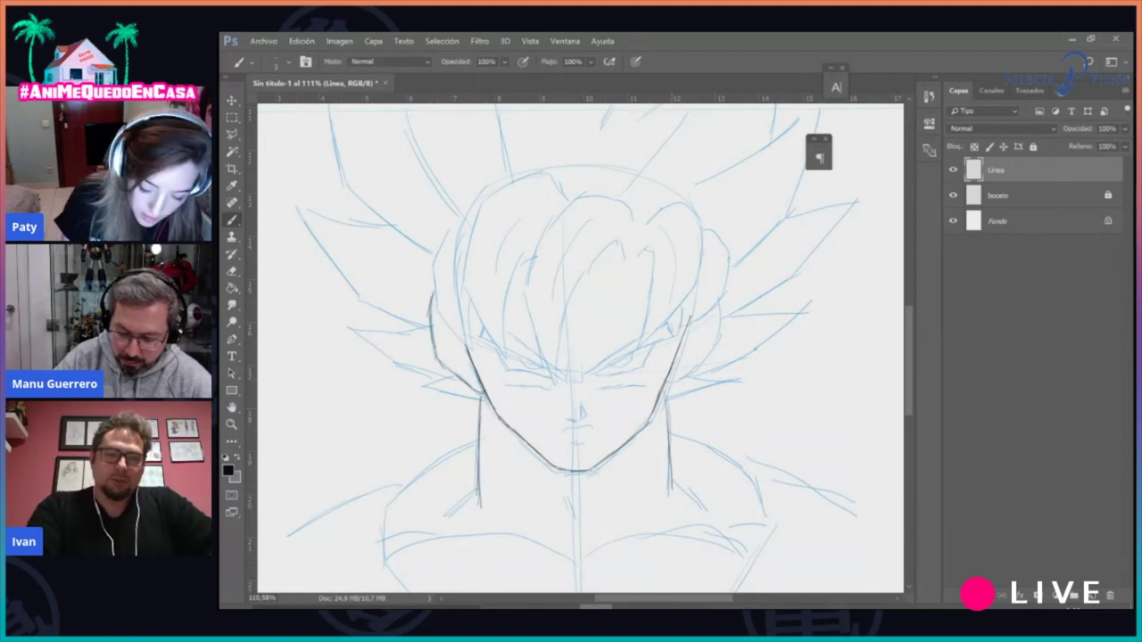
left_click_drag(719, 299, 698, 366)
left_click_drag(689, 325, 672, 377)
Trace the hair above the left ear and the fringe locks across the forehead in black
left_click_drag(450, 230, 433, 307)
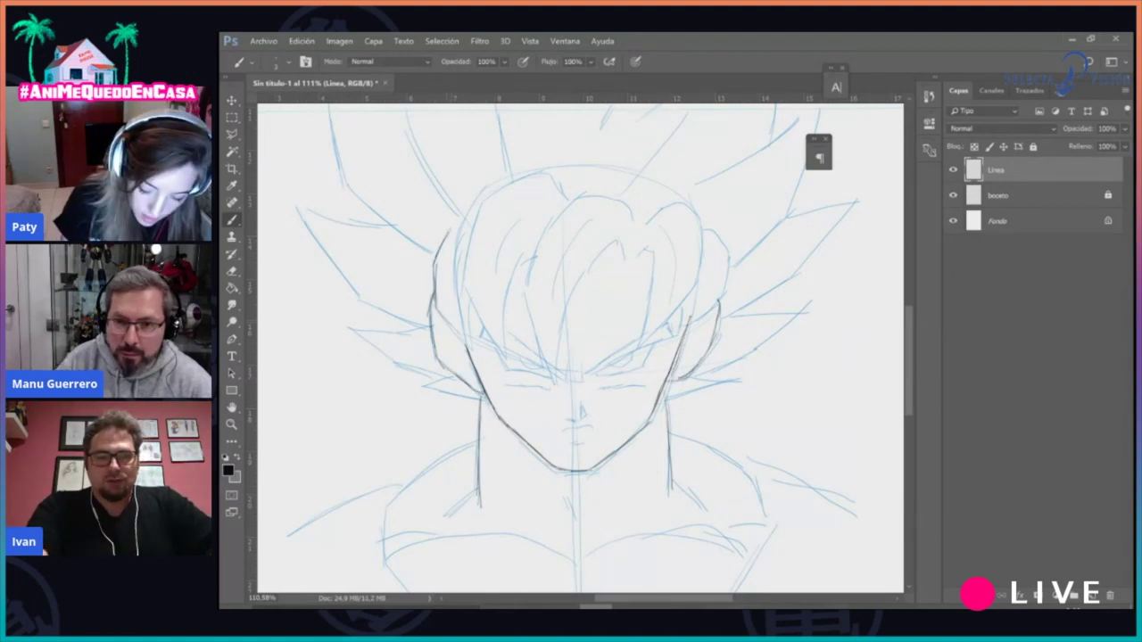
mouse_move(479, 202)
left_mouse_down()
mouse_move(466, 291)
mouse_move(508, 359)
left_mouse_up()
left_click_drag(532, 258, 505, 354)
left_click_drag(574, 193, 555, 384)
mouse_move(556, 384)
left_mouse_down()
mouse_move(557, 331)
mouse_move(618, 241)
mouse_move(656, 275)
mouse_move(646, 338)
left_mouse_up()
left_click_drag(700, 259, 643, 346)
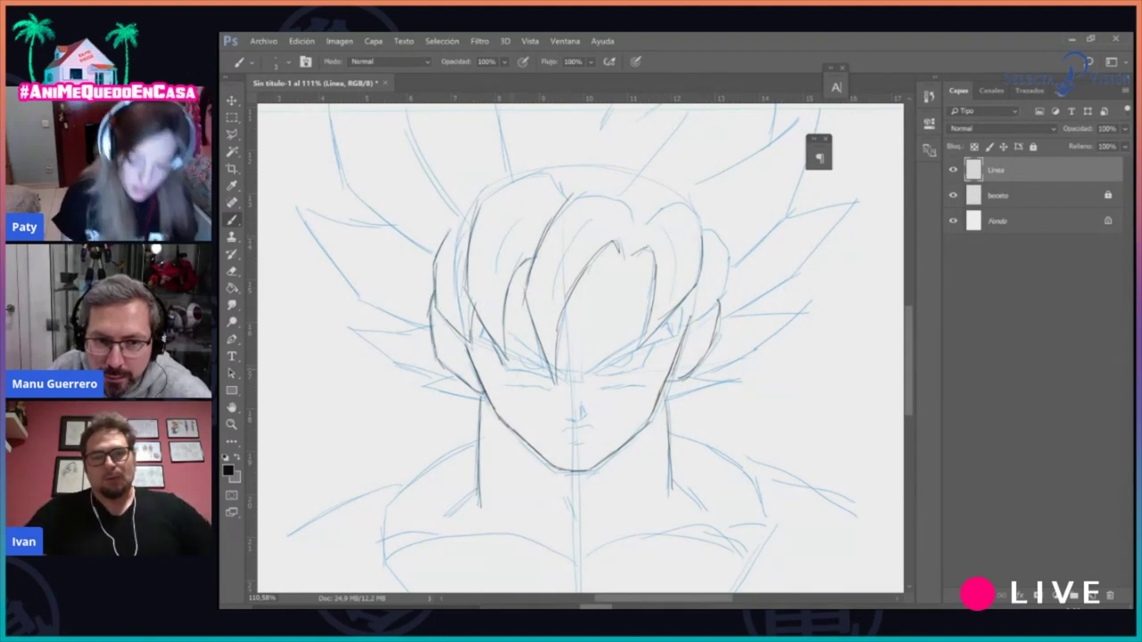
Trace the lower eye contour and add the neck muscle lines down to the collarbone in black
left_click_drag(596, 375, 655, 344)
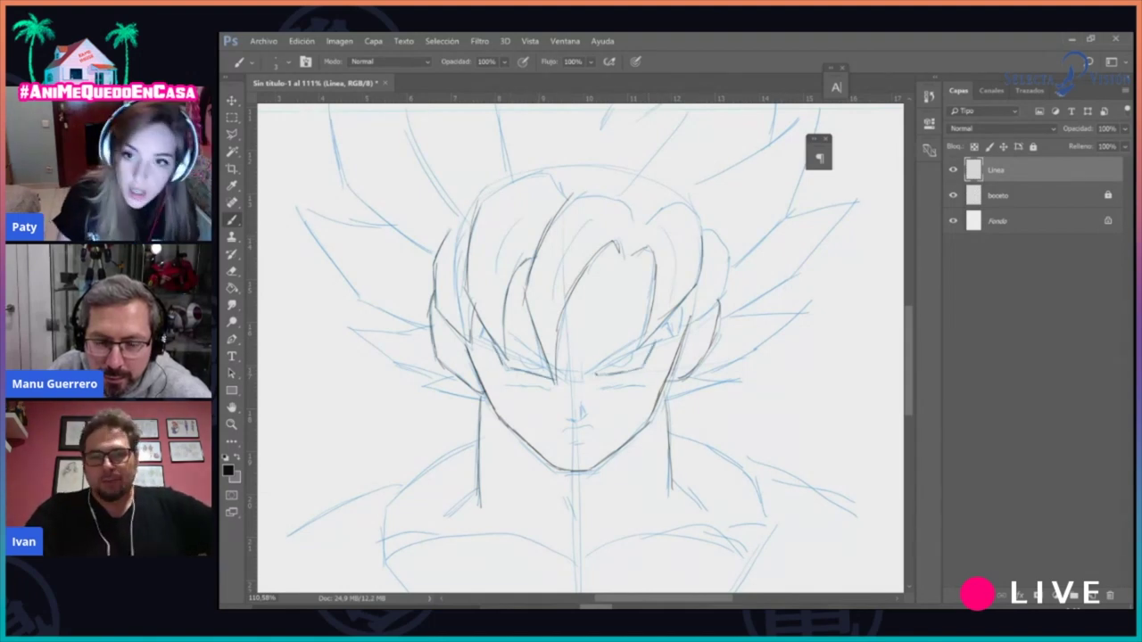
left_click_drag(505, 441, 563, 559)
left_click_drag(514, 496, 517, 533)
left_click_drag(652, 435, 600, 545)
left_click_drag(640, 508, 632, 530)
left_click_drag(645, 507, 640, 526)
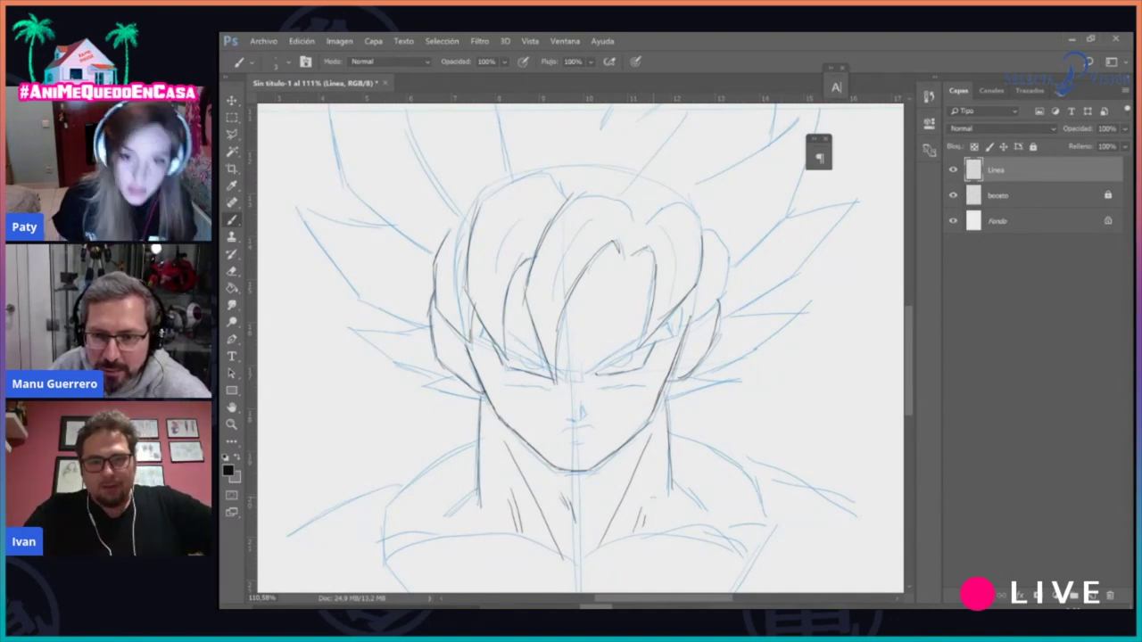
Bring the eyes and nose area into close-up at 300% zoom
key("space")
left_click_drag(654, 498, 630, 491)
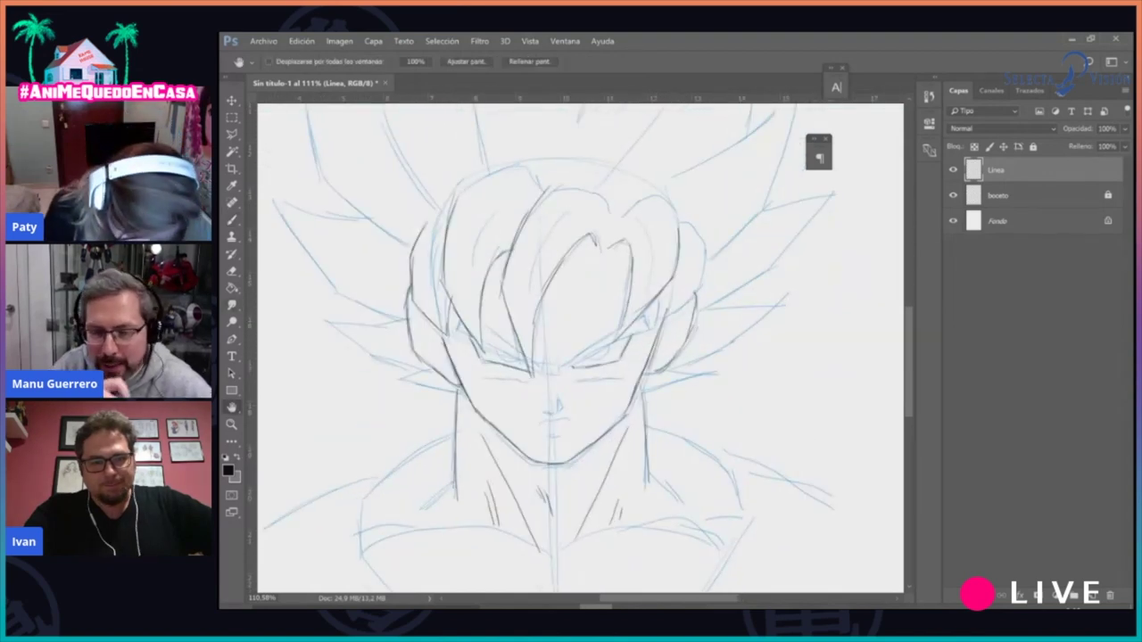
key("ctrl+space")
left_click(592, 392)
left_click(619, 395)
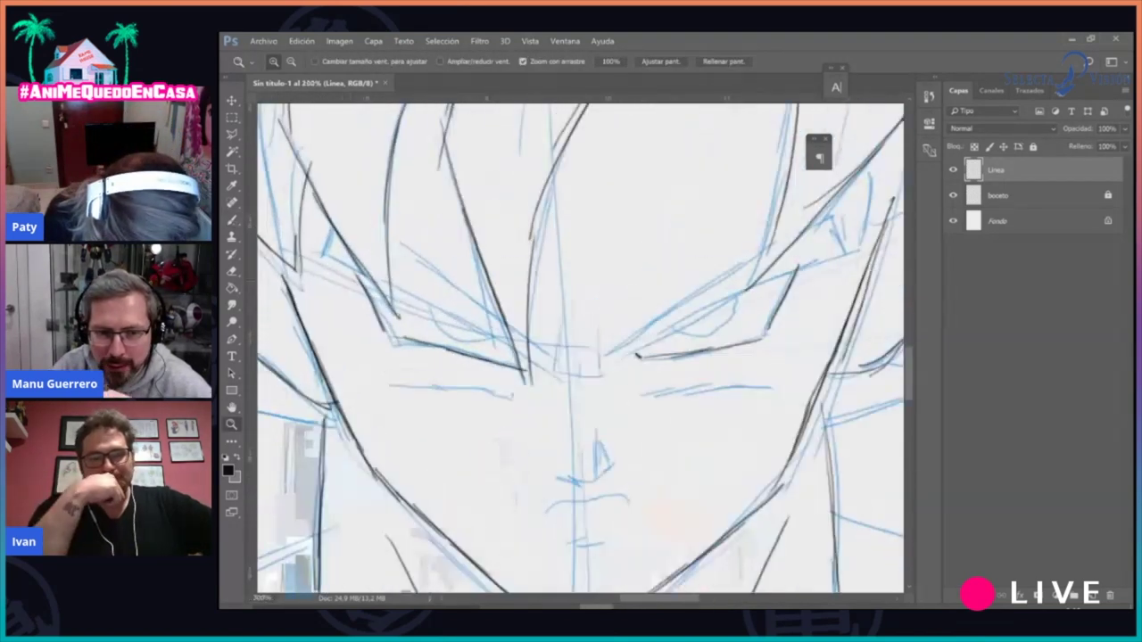
left_click(264, 41)
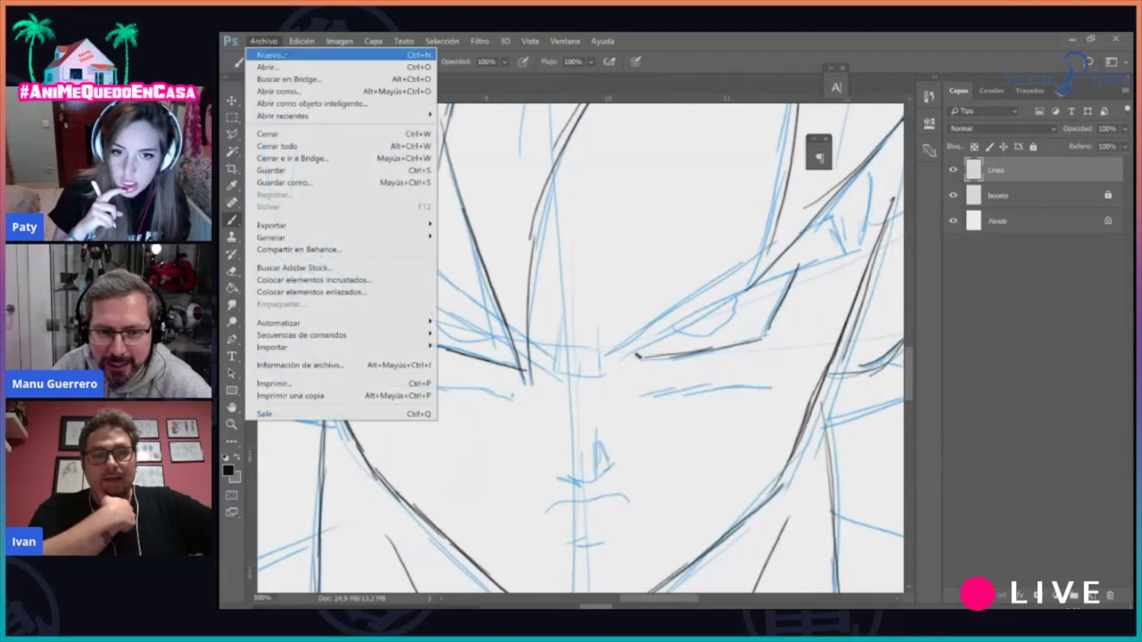
left_click(268, 49)
left_click(998, 516)
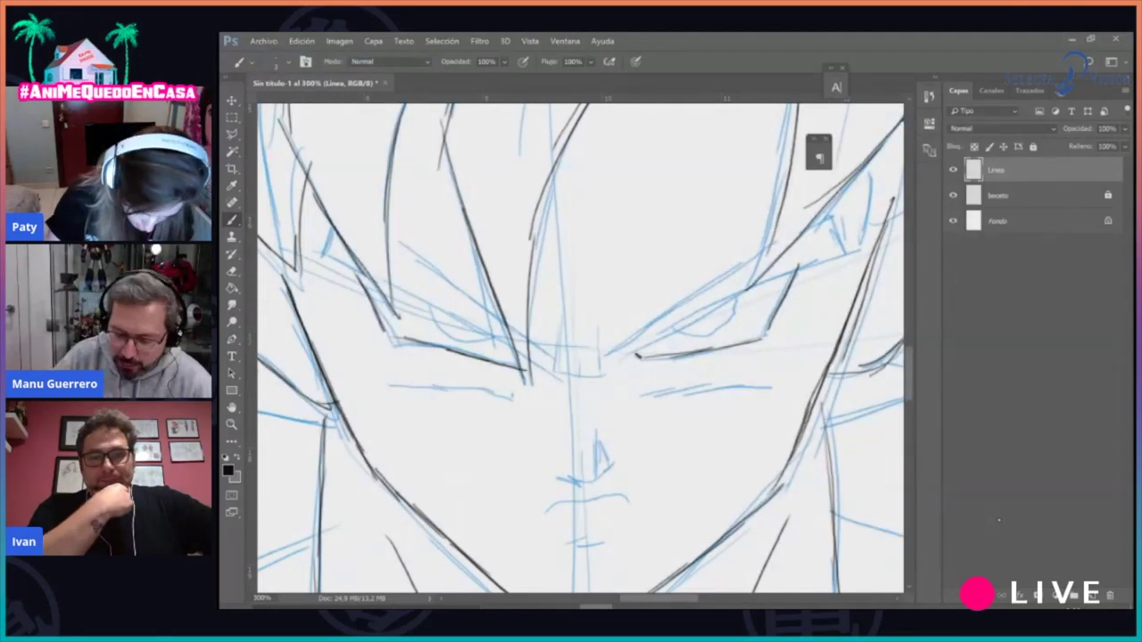
Create a new layer named Tinta above the Linea layer
left_click(373, 41)
mouse_move(386, 54)
left_click(572, 54)
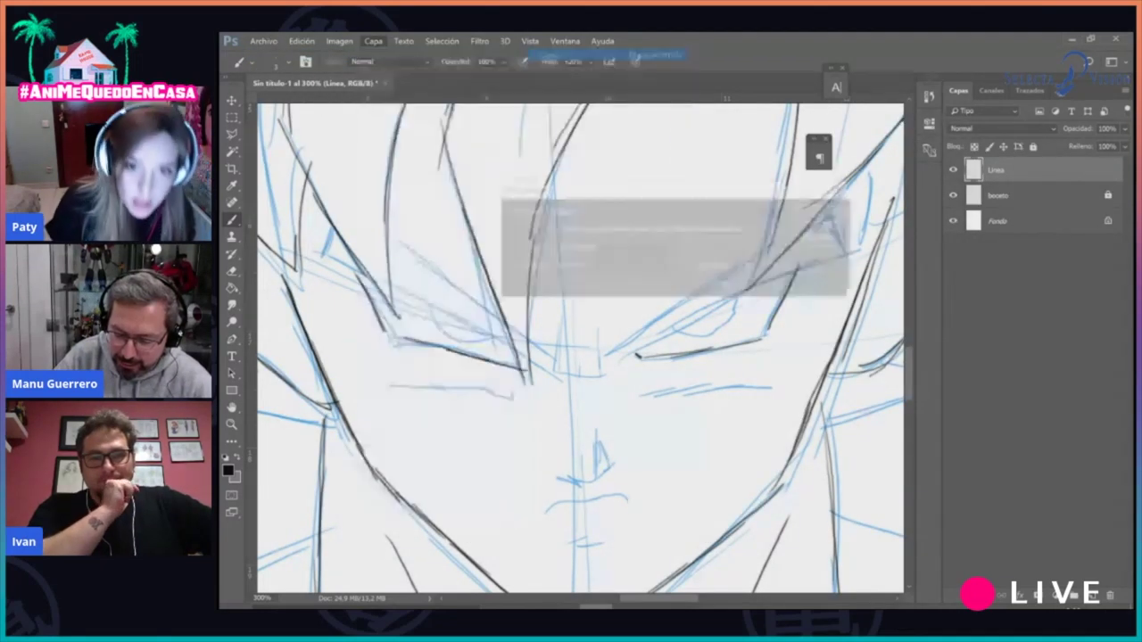
type("Tinta")
key("Return")
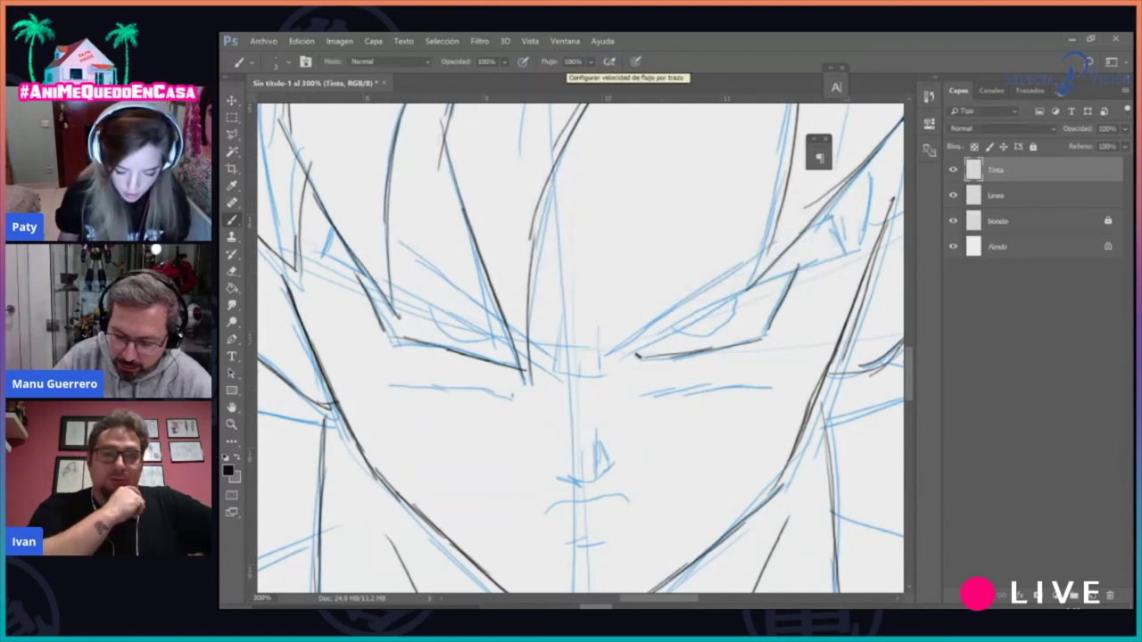
Lower the Linea layer's opacity to 45% and lock the layer
left_click(1125, 129)
left_click_drag(1124, 144, 1090, 145)
left_click(954, 222)
left_click(954, 221)
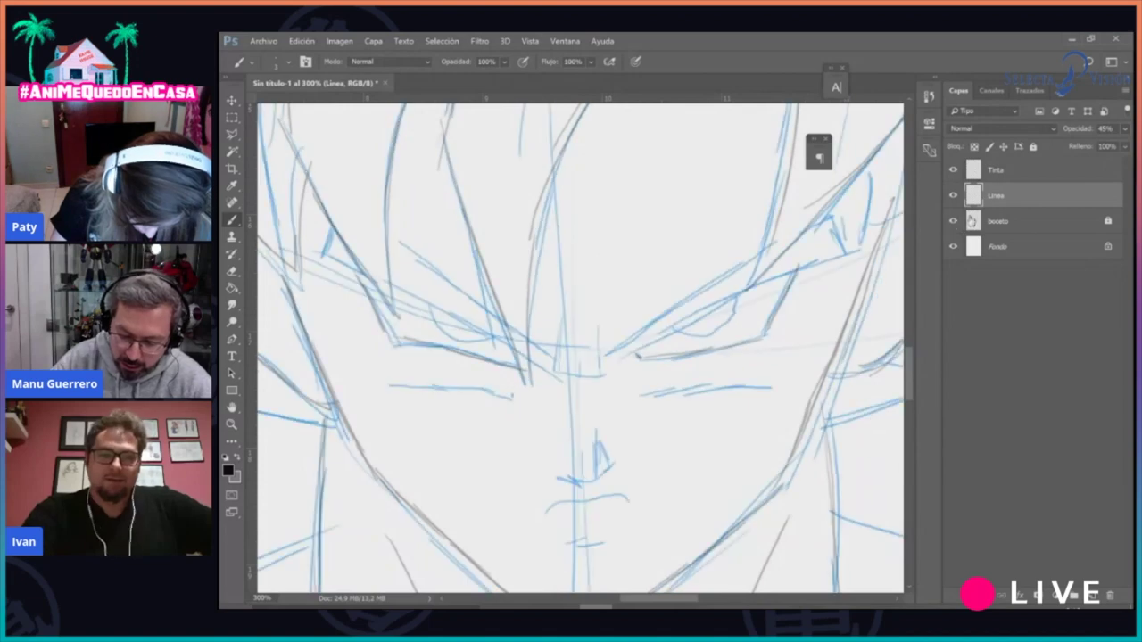
left_click(1044, 173)
left_click(1099, 202)
left_click(1033, 147)
Make Tinta the active layer and set the brush size to 4 px
left_click(1059, 179)
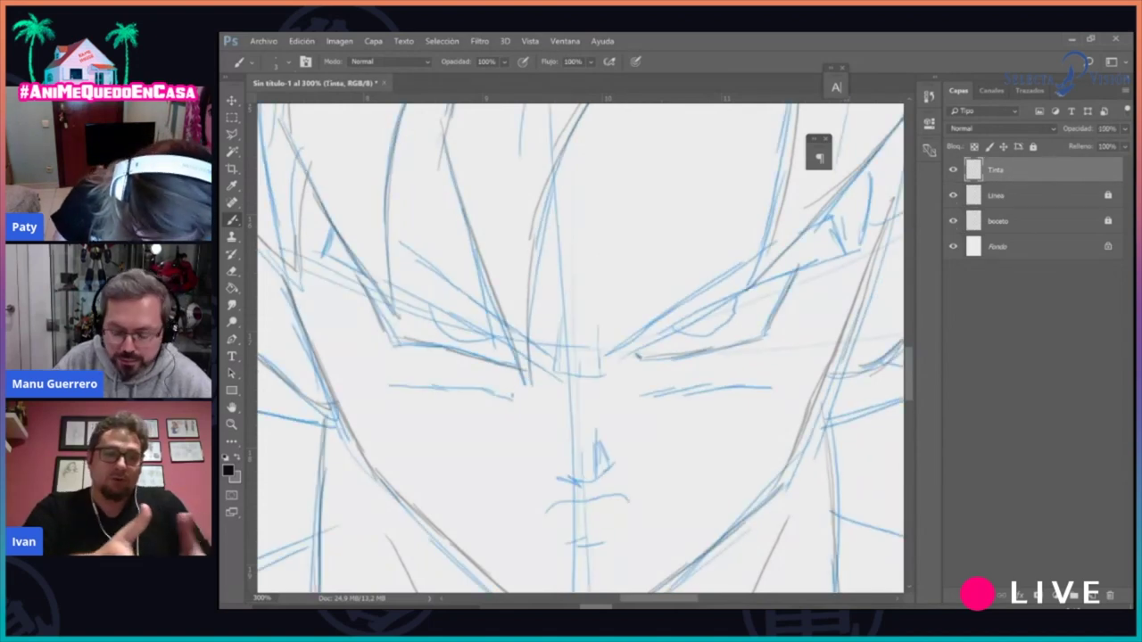
left_click(288, 62)
double_click(351, 86)
left_click(545, 436)
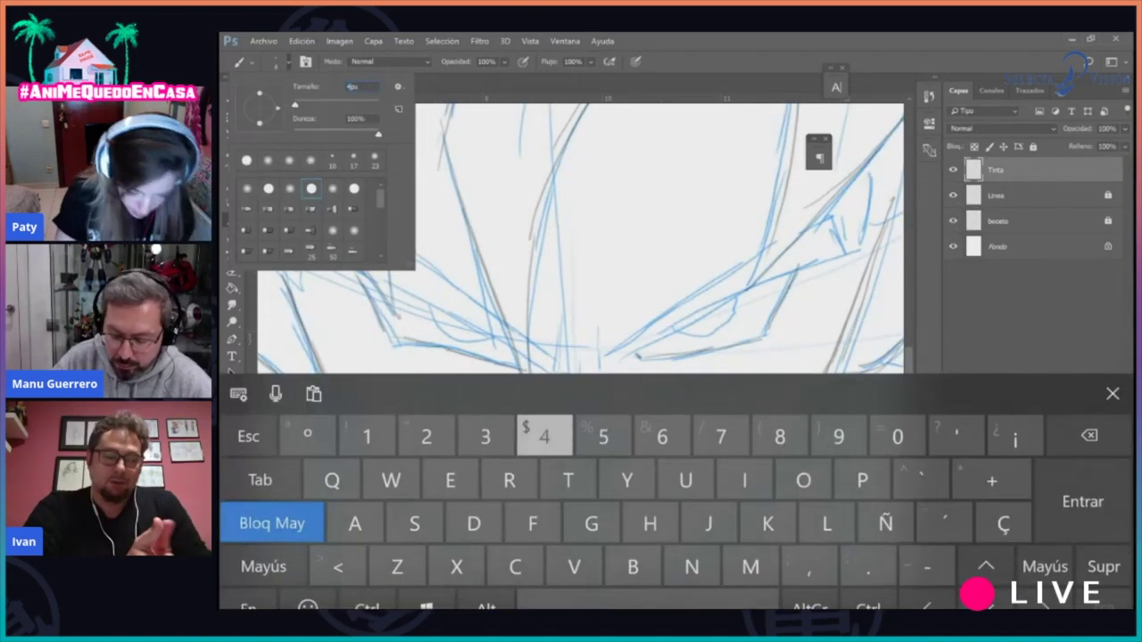
left_click(1113, 394)
Ink the left cheek contour, the left eyebrow and the frown lines between the brows on the Tinta layer
key("ctrl+space")
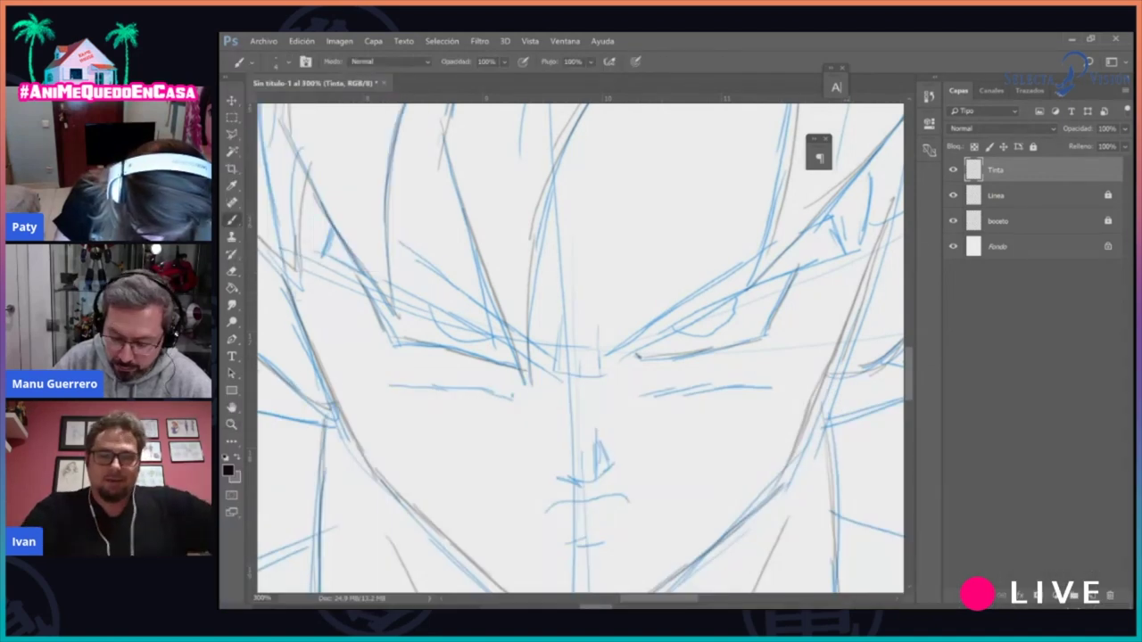
mouse_move(280, 266)
left_mouse_down()
mouse_move(373, 471)
mouse_move(440, 536)
left_mouse_up()
left_click_drag(327, 223, 314, 251)
mouse_move(331, 227)
left_mouse_down()
mouse_move(318, 250)
mouse_move(524, 355)
left_mouse_up()
left_click_drag(387, 232, 557, 373)
mouse_move(506, 323)
left_mouse_down()
mouse_move(554, 361)
mouse_move(550, 371)
left_mouse_up()
mouse_move(562, 325)
left_mouse_down()
mouse_move(558, 373)
mouse_move(601, 372)
left_mouse_up()
mouse_move(600, 321)
left_mouse_down()
mouse_move(600, 372)
mouse_move(579, 374)
left_mouse_up()
key("e")
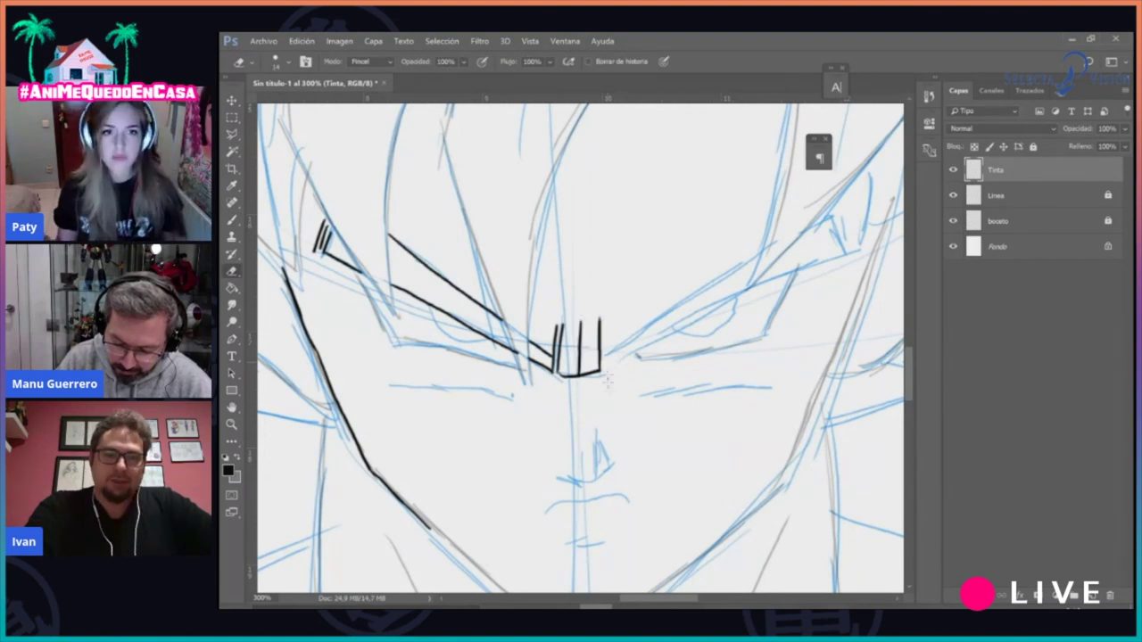
Ink both eyes with their irises and the right eyebrow with its short end strokes
key("b")
mouse_move(357, 273)
left_mouse_down()
mouse_move(389, 337)
mouse_move(515, 366)
left_mouse_up()
mouse_move(432, 307)
left_mouse_down()
mouse_move(455, 341)
mouse_move(494, 341)
left_mouse_up()
mouse_move(601, 361)
left_mouse_down()
mouse_move(760, 253)
mouse_move(664, 335)
mouse_move(844, 253)
left_mouse_up()
mouse_move(814, 227)
left_mouse_down()
mouse_move(823, 220)
mouse_move(842, 250)
left_mouse_up()
left_click_drag(841, 215, 851, 248)
mouse_move(639, 357)
left_mouse_down()
mouse_move(756, 337)
mouse_move(801, 271)
left_mouse_up()
left_click_drag(680, 338, 734, 313)
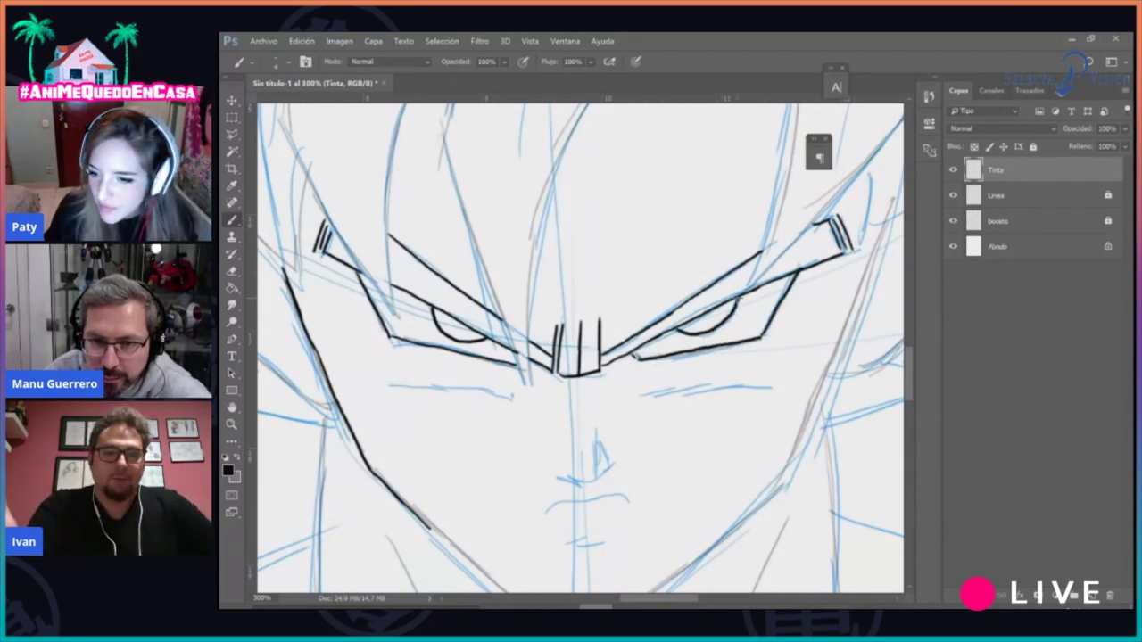
Ink the mouth and continue the jaw line around the chin and up the right cheek
left_click_drag(547, 512, 629, 497)
key("space")
left_click_drag(671, 439, 647, 359)
key("e")
mouse_move(401, 445)
left_mouse_down()
mouse_move(367, 411)
mouse_move(491, 513)
mouse_move(575, 539)
mouse_move(635, 511)
mouse_move(660, 489)
mouse_move(623, 518)
mouse_move(756, 401)
mouse_move(694, 415)
left_mouse_up()
key("b")
key("e")
key("b")
key("z")
left_click_drag(766, 383, 832, 392)
key("b")
left_click_drag(687, 469, 781, 228)
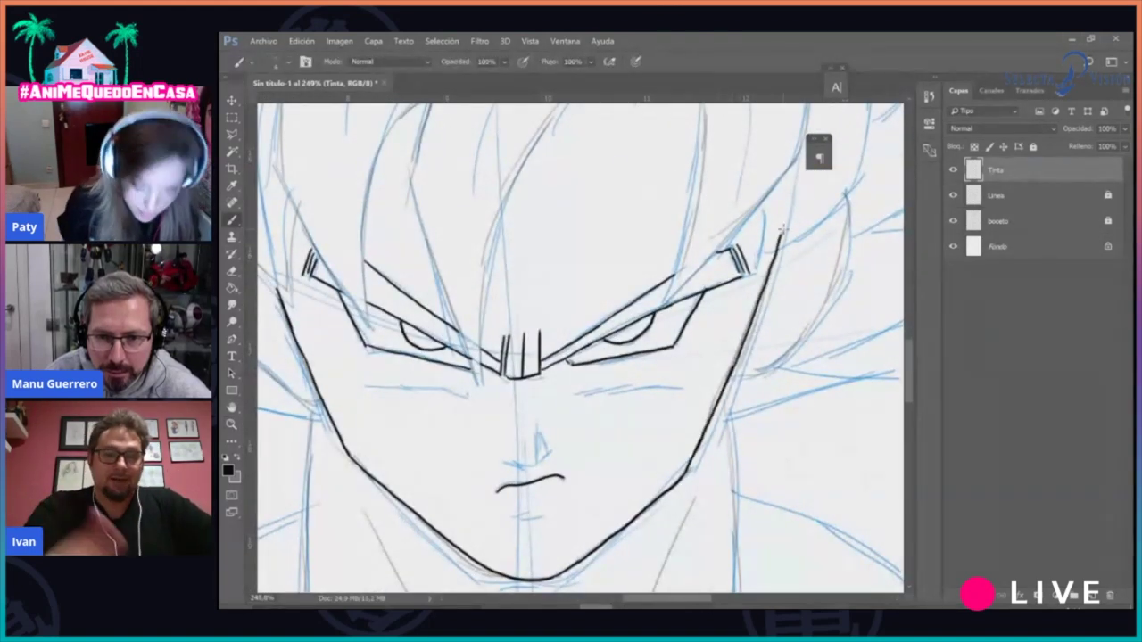
Ink the nose on the Tinta layer, with its curved base and the narrow pointed shape along the bridge
mouse_move(505, 462)
left_mouse_down()
mouse_move(533, 468)
mouse_move(548, 454)
left_mouse_up()
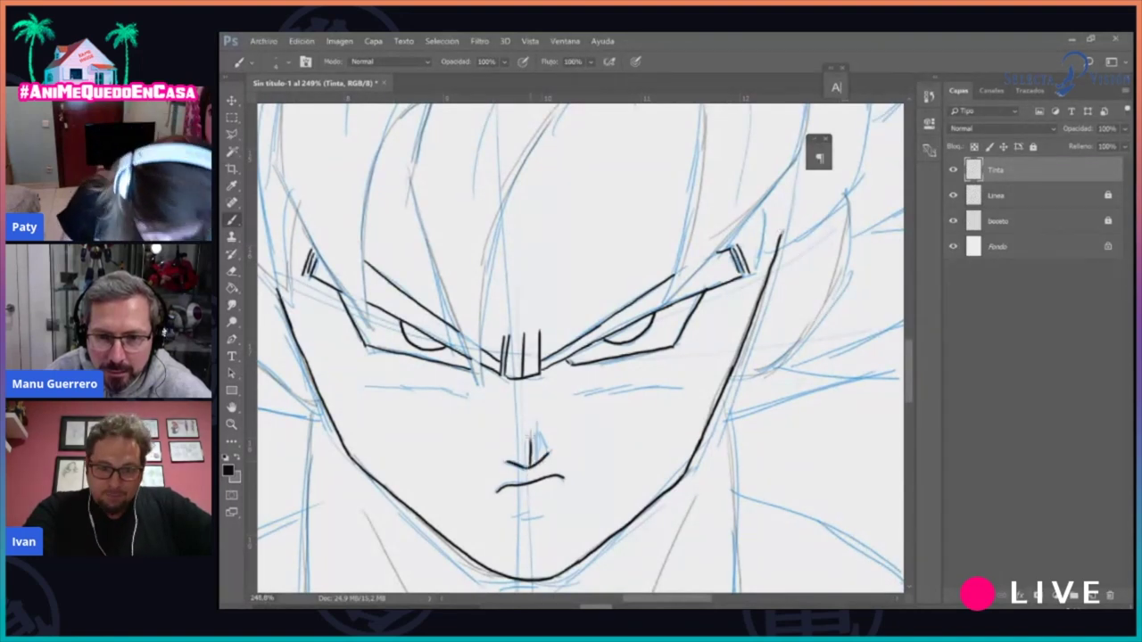
key("e")
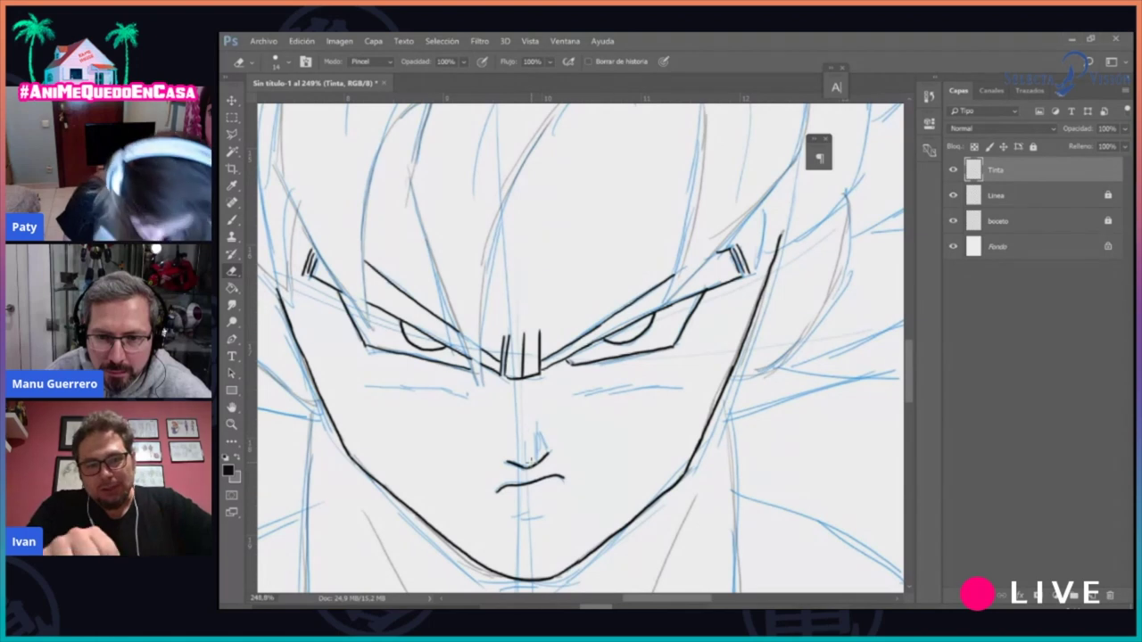
key("b")
left_click_drag(535, 466, 533, 427)
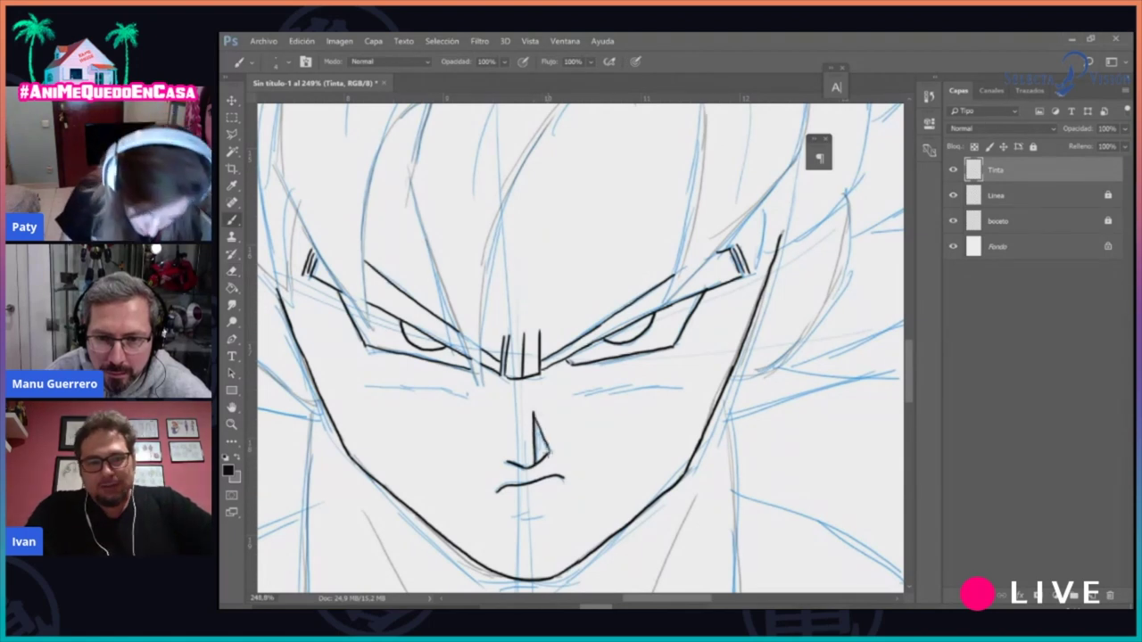
key("z")
left_click_drag(803, 437, 727, 439)
left_click(953, 220)
left_click(953, 220)
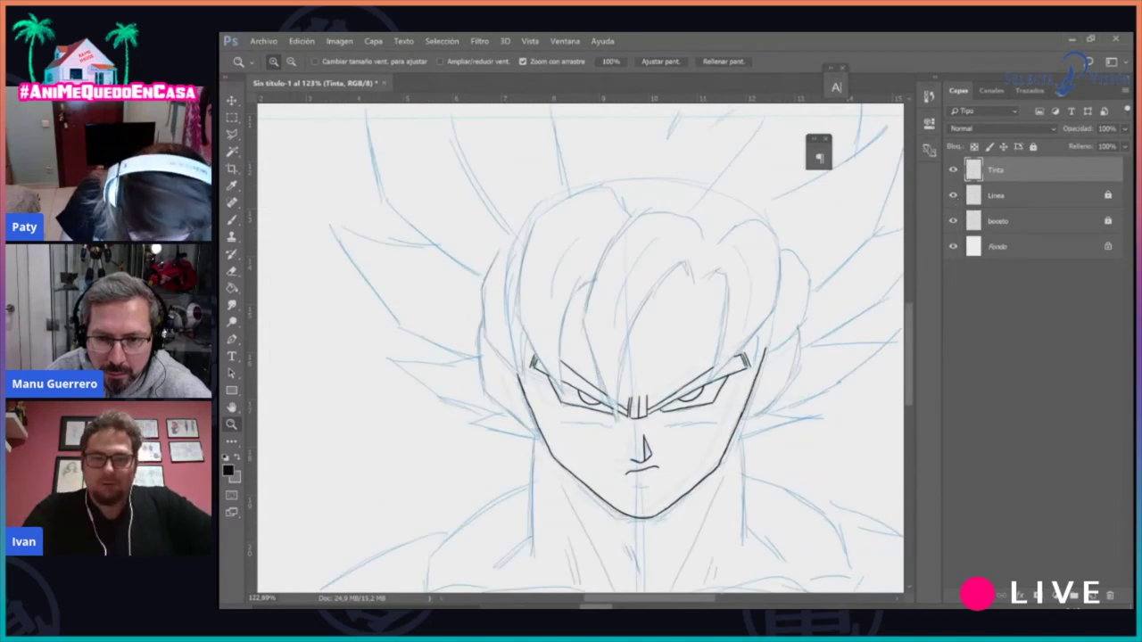
Set the brush size to 2 px and ink the thin crease lines on the forehead above the right eyebrow
scroll(581, 349, "right", 2)
key("b")
left_click(287, 62)
left_click(485, 436)
key("Return")
scroll(581, 348, "up", 1)
key("z")
left_click_drag(589, 444, 628, 443)
key("b")
left_click_drag(546, 419, 613, 379)
Ink the thin crease lines under both eyes and the short strokes below the mouth
left_click_drag(480, 508, 376, 490)
left_click_drag(564, 505, 691, 488)
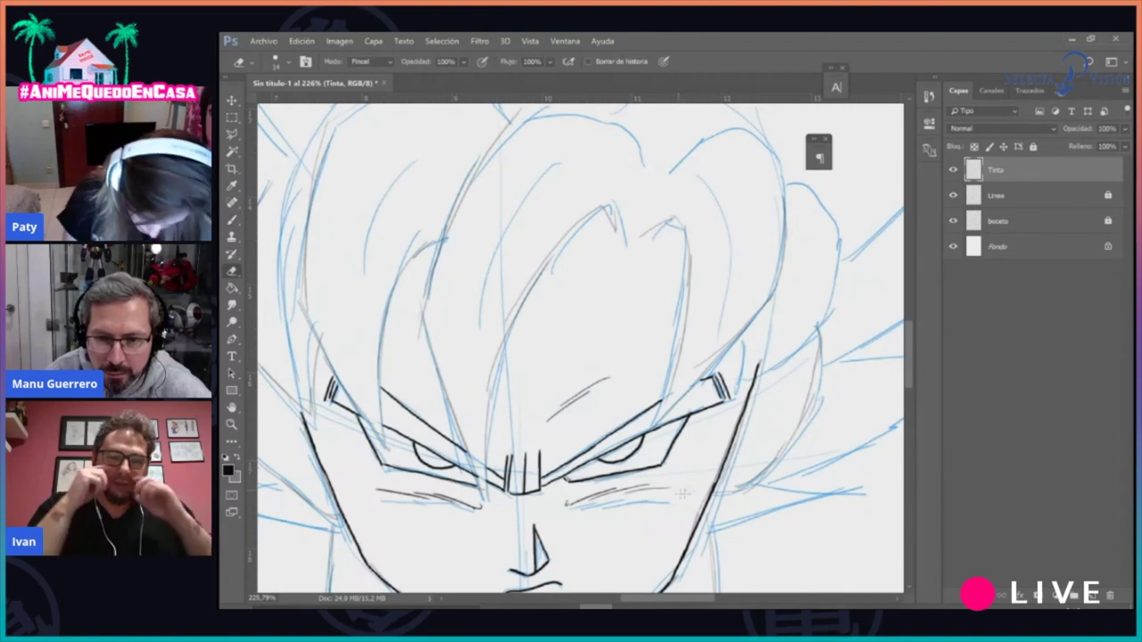
scroll(580, 348, "down", 3)
left_click_drag(519, 467, 555, 461)
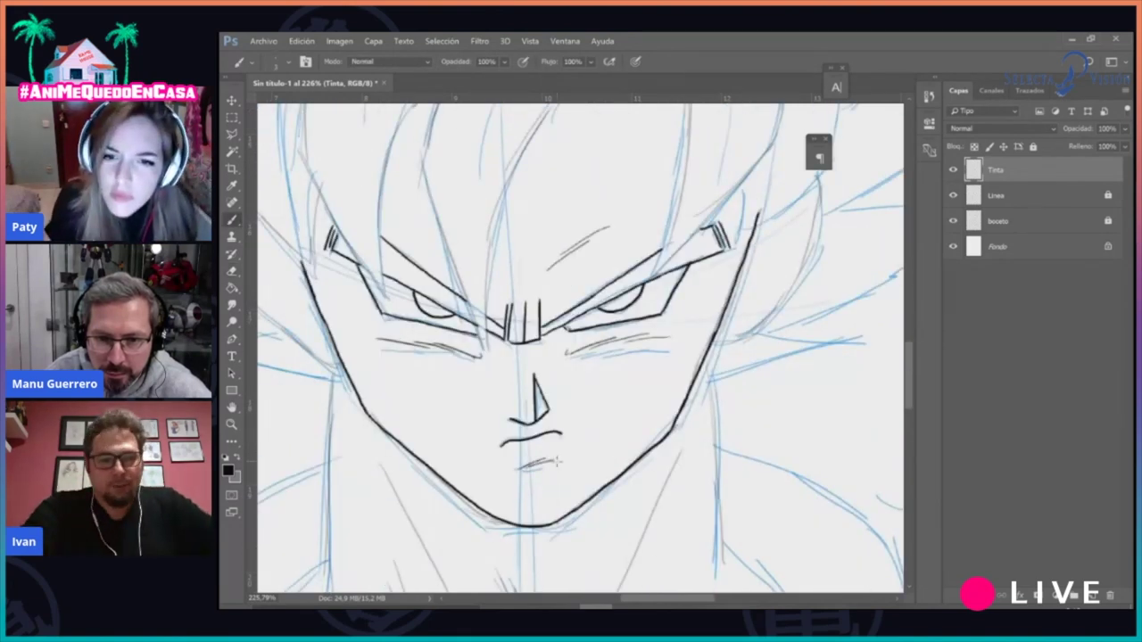
Set the brush size to 4 px and ink the outer contours of both ears
scroll(557, 461, "left", 4)
left_click(289, 62)
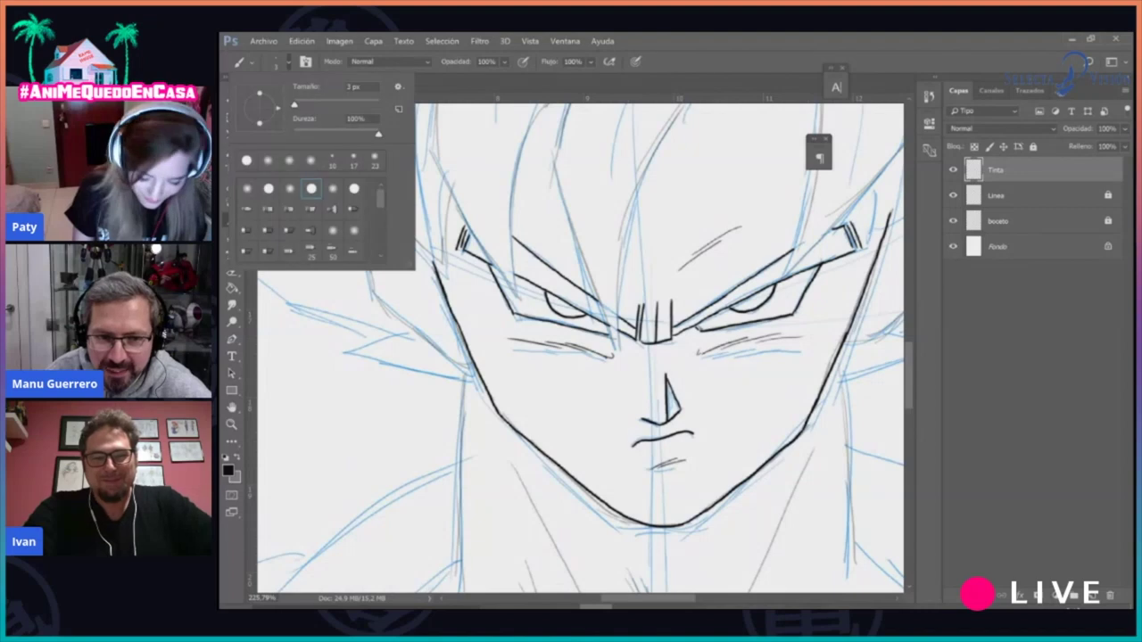
type("4")
key("Return")
scroll(580, 348, "up", 3)
left_click_drag(367, 263, 362, 323)
mouse_move(358, 282)
left_mouse_down()
mouse_move(419, 430)
mouse_move(496, 466)
left_mouse_up()
scroll(580, 348, "right", 5)
left_click_drag(795, 271, 779, 346)
left_click_drag(721, 418, 780, 345)
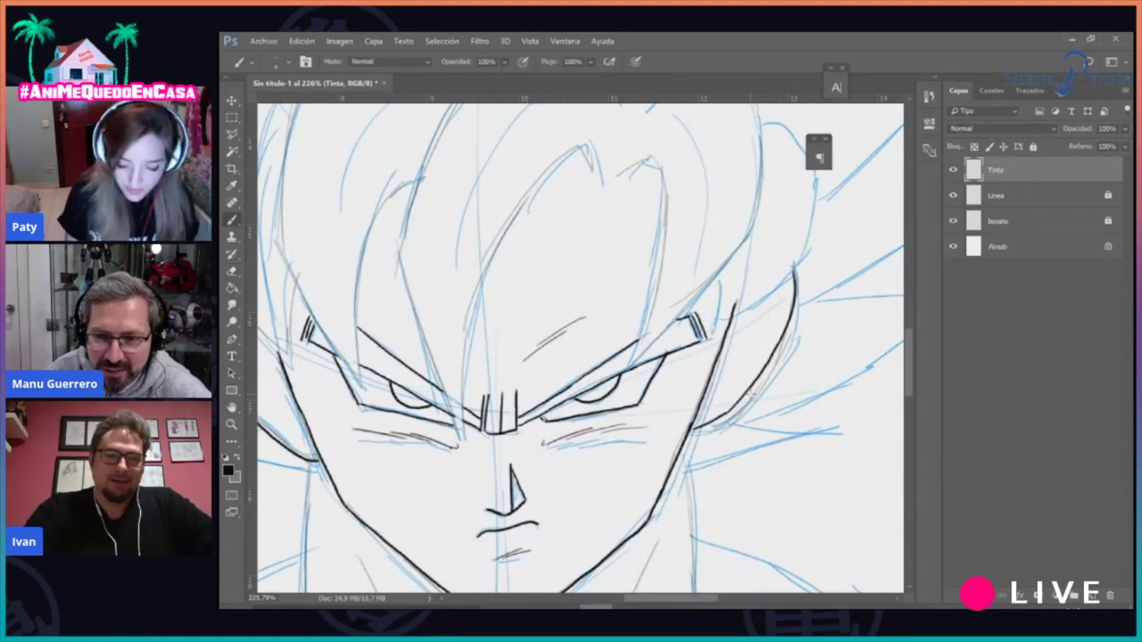
Erase and redraw the section of the jaw line between the chin and the right cheek
key("z")
left_click_drag(776, 401, 705, 412)
left_click_drag(826, 421, 892, 392)
left_click_drag(838, 529, 839, 312)
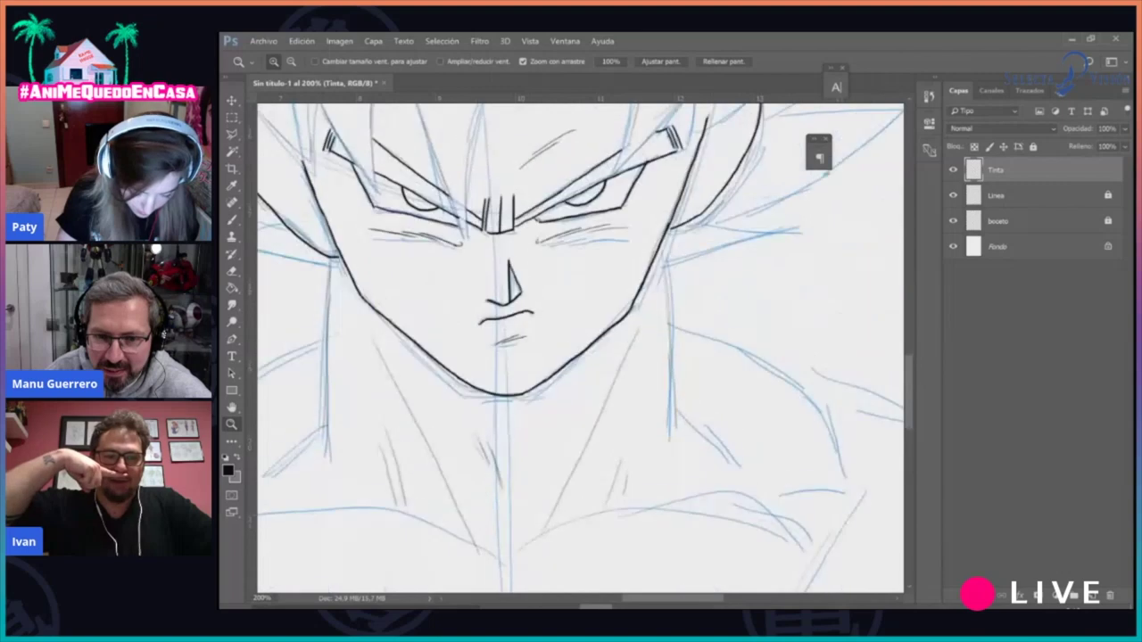
left_click_drag(731, 397, 734, 396)
key("e")
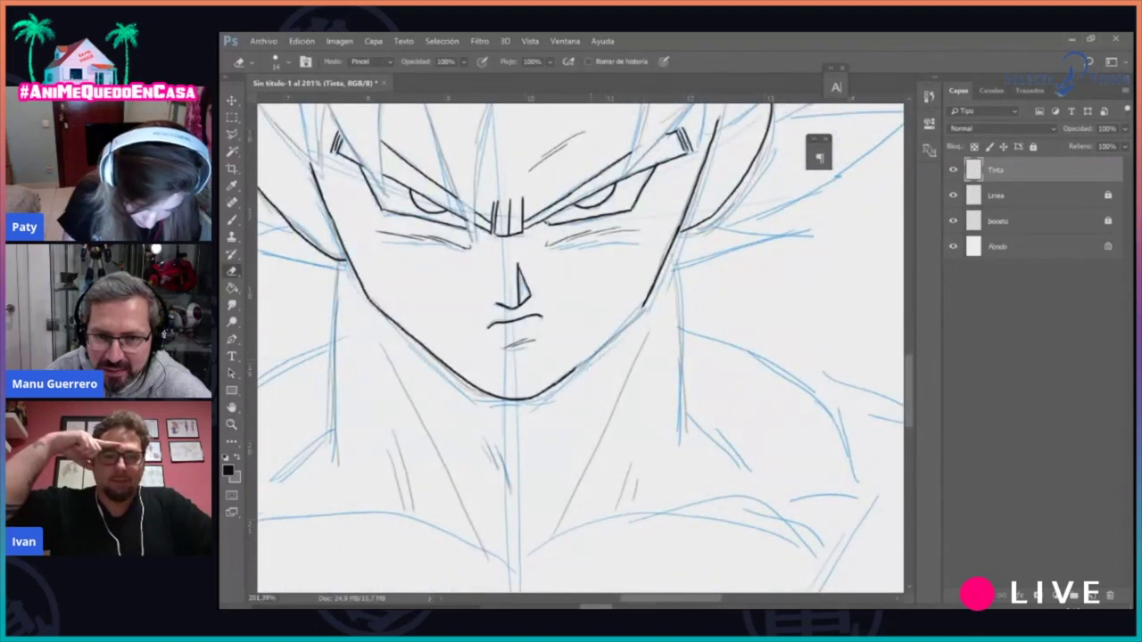
key("b")
left_click_drag(578, 366, 629, 319)
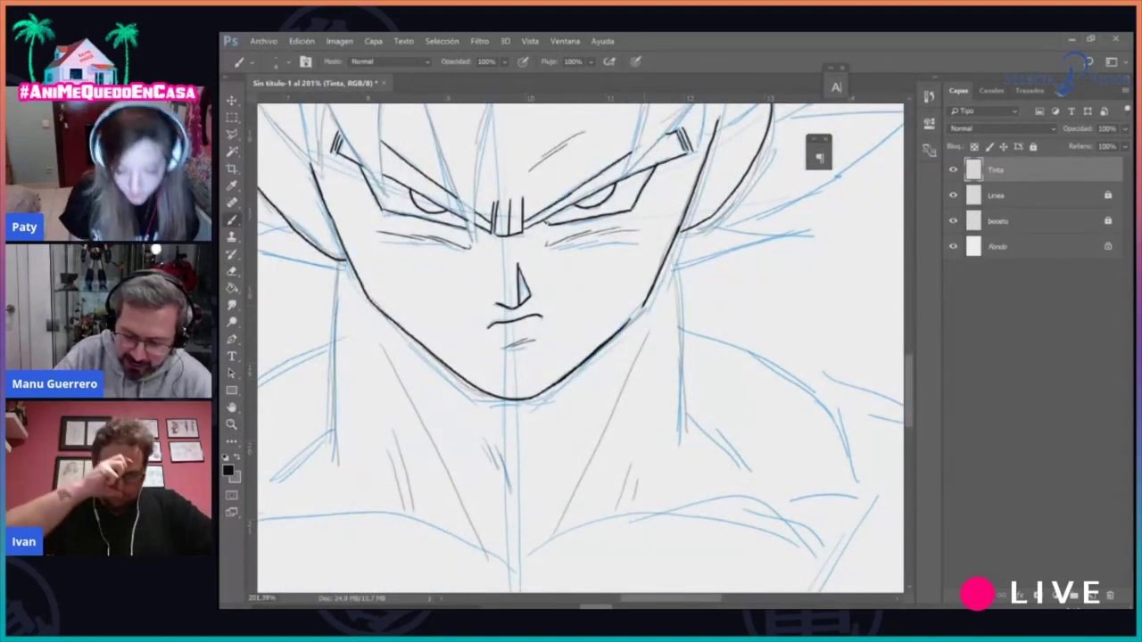
Ink the left side lock above the ear and the pointed fringe lock that falls over the left eyebrow
mouse_move(955, 200)
left_mouse_down()
mouse_move(956, 217)
mouse_move(956, 196)
left_mouse_up()
left_click_drag(908, 390, 908, 355)
left_click_drag(699, 598, 690, 598)
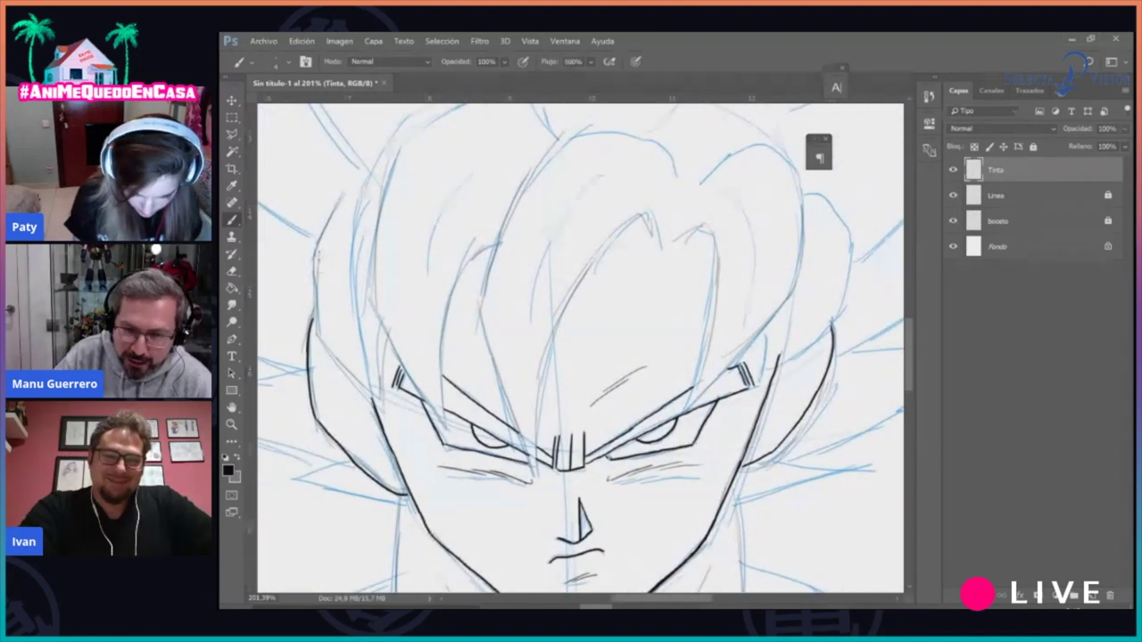
mouse_move(348, 190)
left_mouse_down()
mouse_move(314, 348)
mouse_move(393, 410)
mouse_move(389, 327)
left_mouse_up()
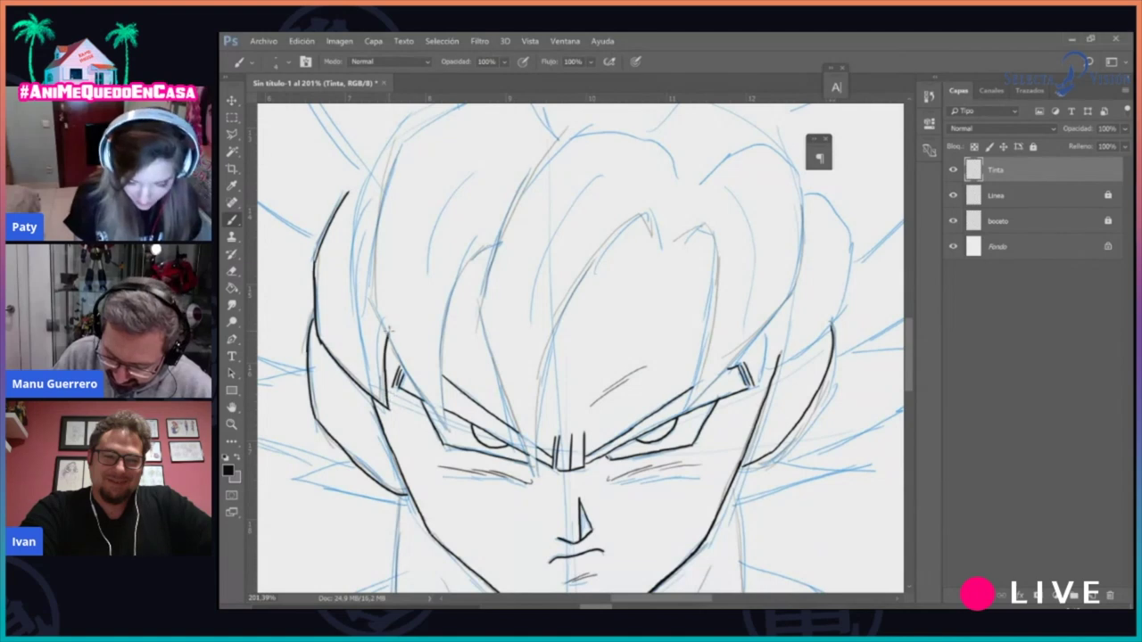
left_click_drag(353, 216, 380, 393)
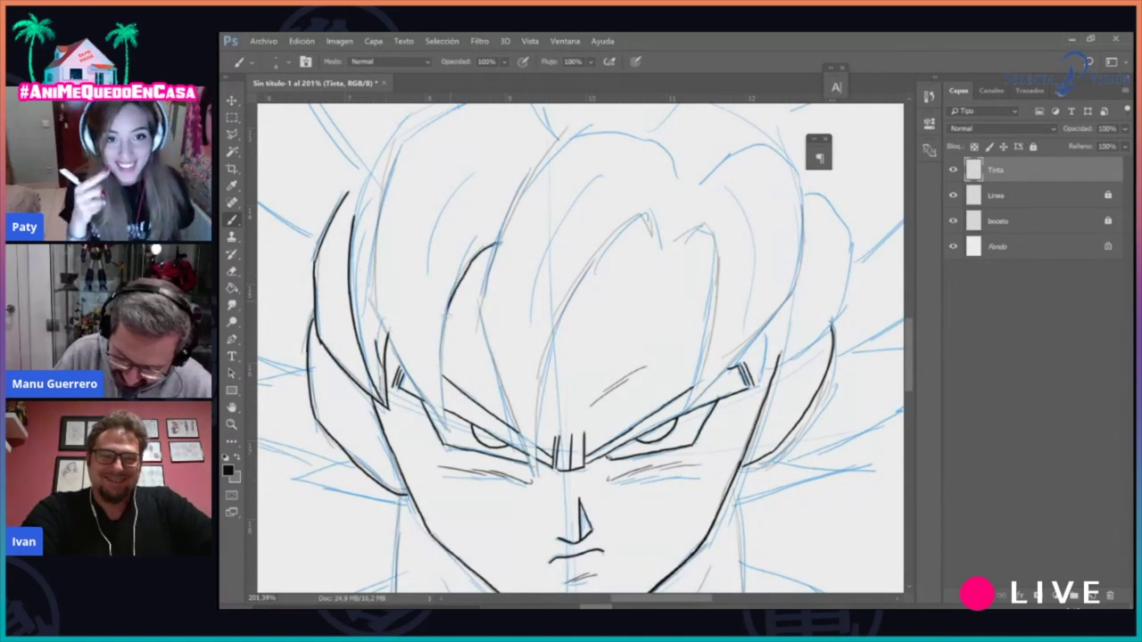
key("e")
key("b")
mouse_move(496, 246)
left_mouse_down()
mouse_move(455, 302)
mouse_move(447, 427)
left_mouse_up()
left_click_drag(376, 306, 447, 432)
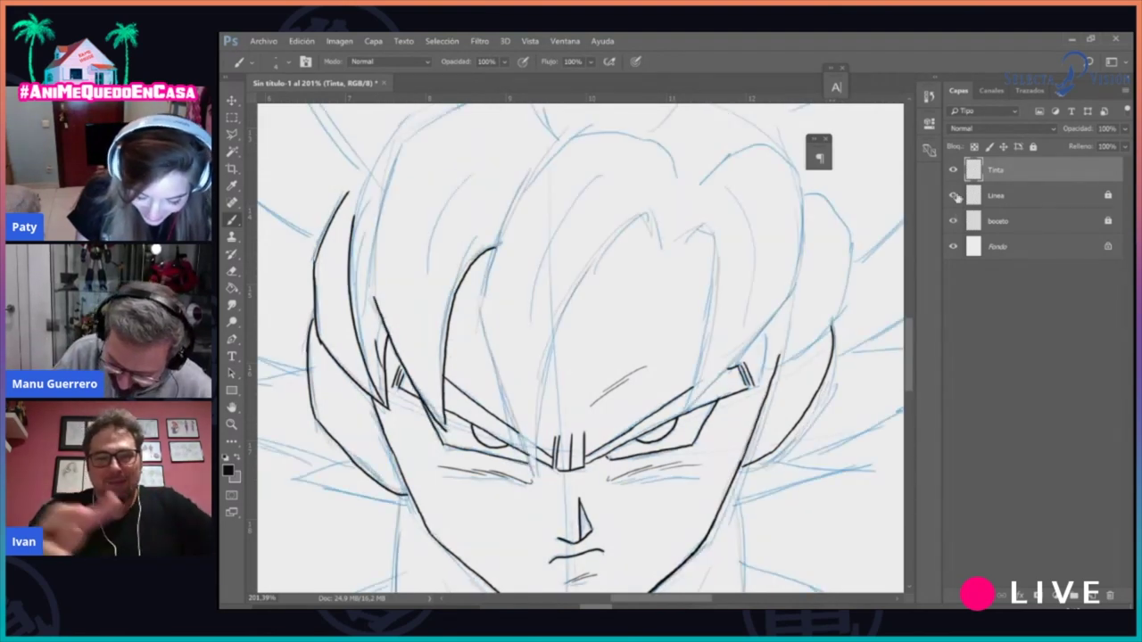
Ink the outer contour and rounded top of the left hair mass, with the inner curves of its fringe locks
left_click_drag(374, 293, 396, 144)
scroll(398, 145, "up", 2)
mouse_move(396, 225)
left_mouse_down()
mouse_move(541, 193)
mouse_move(554, 219)
left_mouse_up()
left_click_drag(532, 184, 438, 238)
left_click_drag(433, 439, 516, 275)
mouse_move(575, 225)
left_mouse_down()
mouse_move(680, 264)
mouse_move(487, 352)
mouse_move(489, 393)
left_mouse_up()
Ink the central fringe lock down to the brow, with its rounded top, inner strand and short hairline strokes
scroll(490, 422, "down", 3)
left_click_drag(482, 254, 539, 427)
mouse_move(659, 191)
left_mouse_down()
mouse_move(646, 161)
mouse_move(560, 287)
mouse_move(532, 418)
mouse_move(563, 207)
left_mouse_up()
scroll(586, 167, "up", 2)
left_click_drag(579, 162, 523, 249)
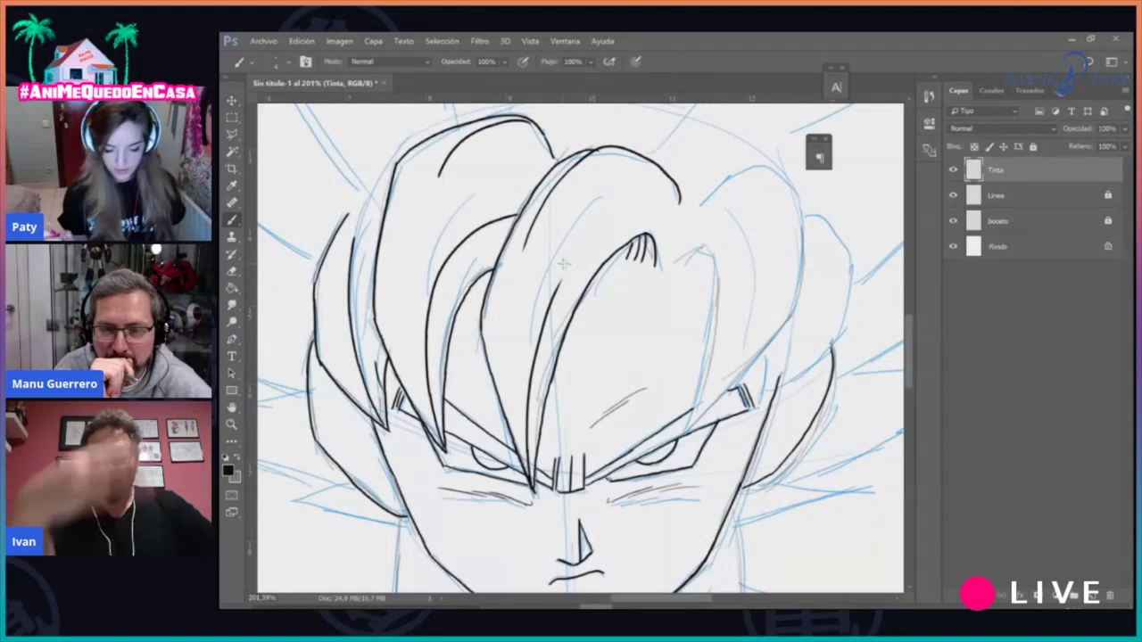
Ink the right fringe lock from its rounded top to the tip at the right eyebrow, with the hairline strokes
mouse_move(678, 268)
left_mouse_down()
mouse_move(708, 257)
mouse_move(718, 295)
mouse_move(693, 406)
mouse_move(805, 284)
mouse_move(799, 208)
mouse_move(698, 220)
mouse_move(727, 168)
mouse_move(774, 174)
mouse_move(704, 212)
left_mouse_up()
key("e")
key("b")
mouse_move(753, 181)
left_mouse_down()
mouse_move(763, 279)
mouse_move(693, 426)
left_mouse_up()
key("e")
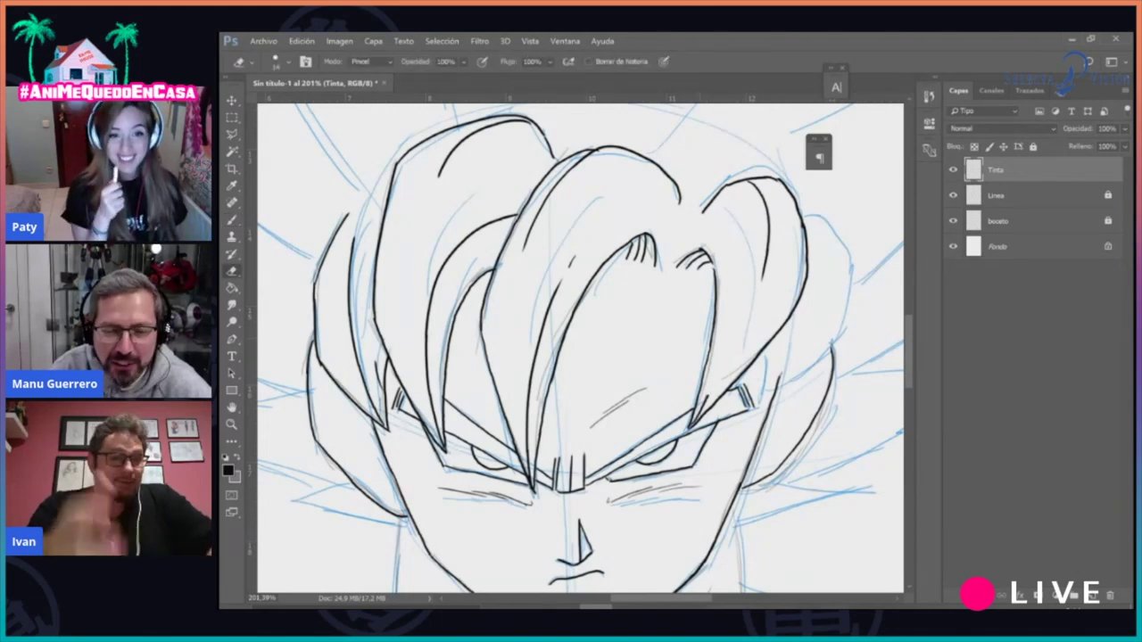
key("b")
mouse_move(697, 411)
left_mouse_down()
mouse_move(714, 312)
mouse_move(720, 321)
mouse_move(714, 250)
left_mouse_up()
Ink the back hair lock above the right ear, with its inner strand and the short line beside the eyebrow
key("e")
key("b")
mouse_move(702, 404)
left_mouse_down()
mouse_move(742, 323)
mouse_move(764, 390)
left_mouse_up()
mouse_move(764, 393)
left_mouse_down()
mouse_move(823, 350)
mouse_move(850, 261)
mouse_move(819, 217)
mouse_move(814, 336)
left_mouse_up()
Redraw the outer and lower edges of the right back lock and add thin strand lines inside the fringe locks
key("e")
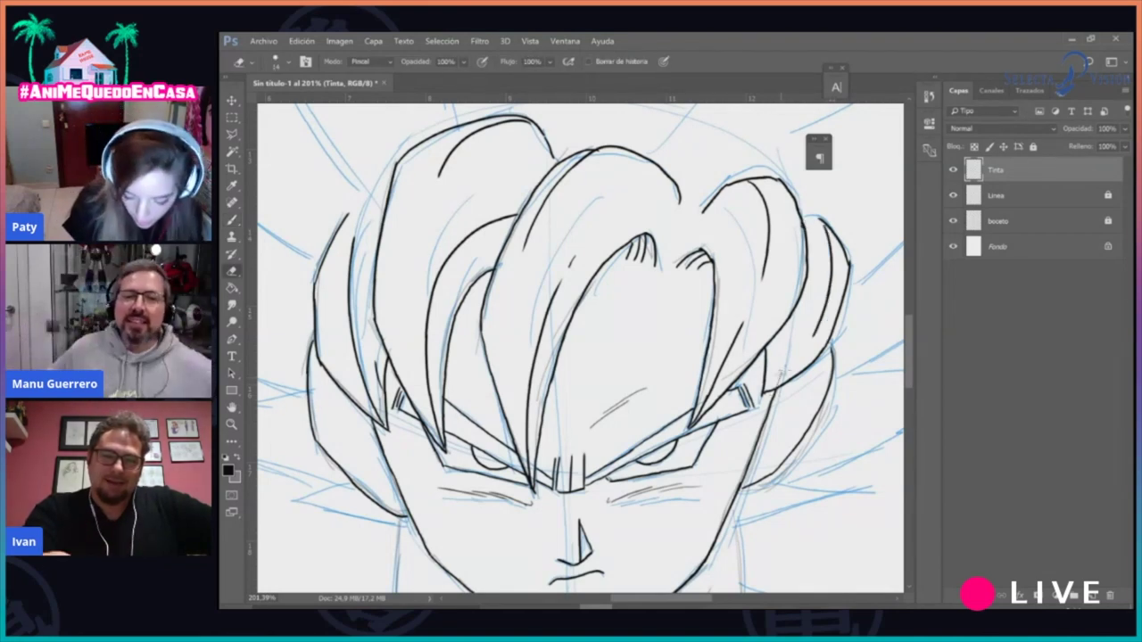
key("z")
mouse_move(823, 417)
left_mouse_down()
mouse_move(790, 409)
mouse_move(888, 366)
mouse_move(727, 342)
mouse_move(734, 283)
mouse_move(755, 288)
mouse_move(724, 358)
left_mouse_up()
key("e")
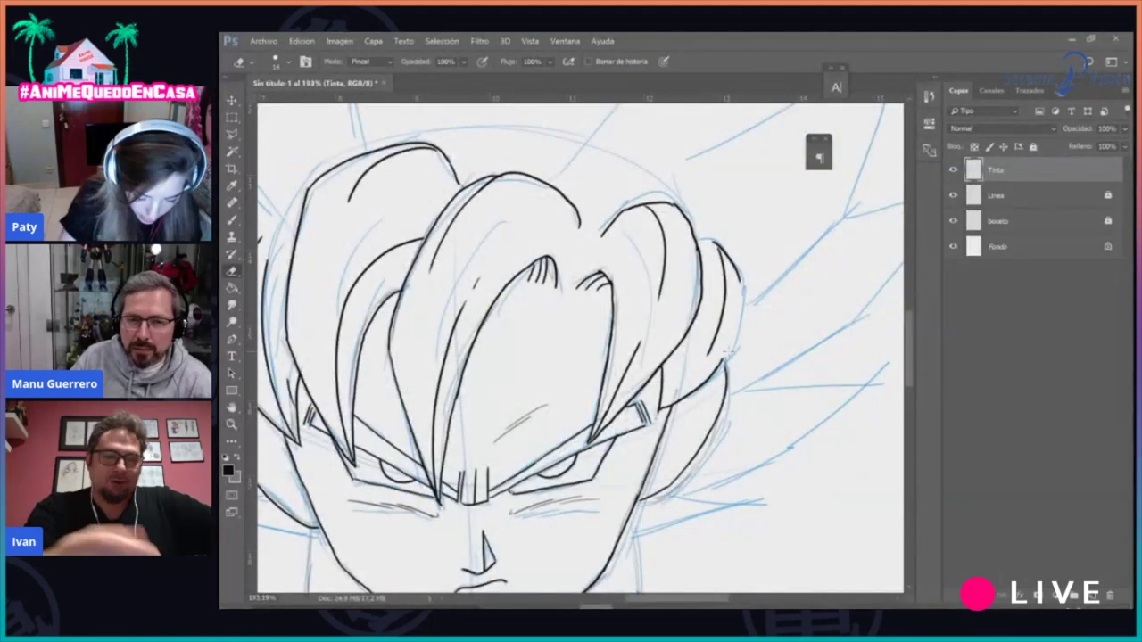
key("b")
left_click_drag(738, 278, 728, 352)
left_click_drag(660, 415, 692, 371)
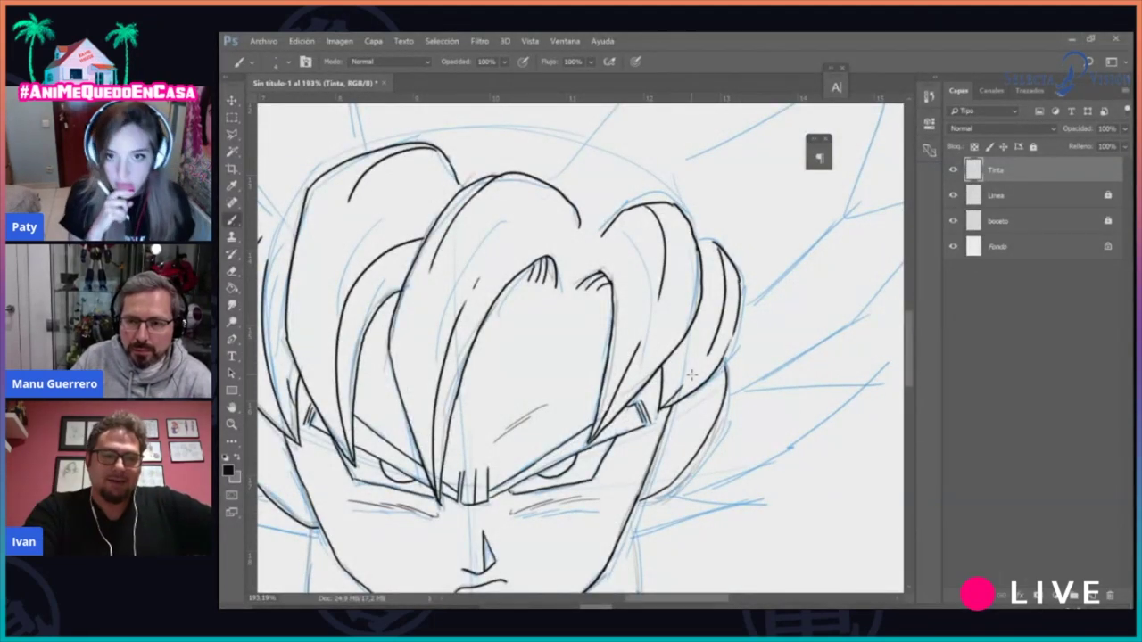
left_click_drag(423, 322, 433, 478)
left_click_drag(670, 243, 660, 328)
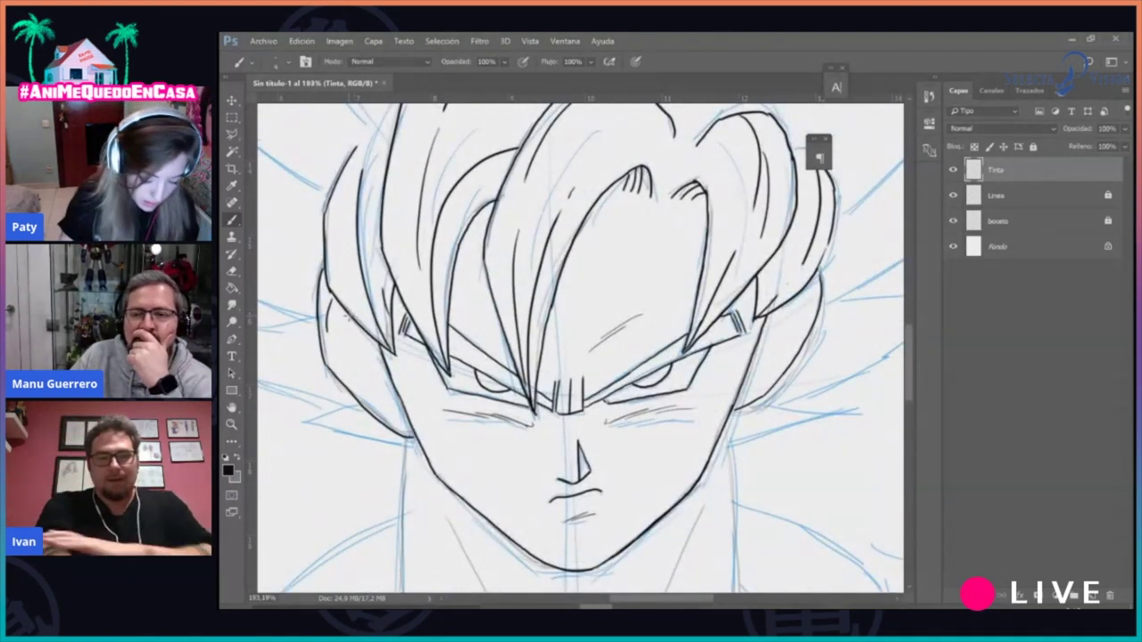
Ink the inner folds of the left and right ears
key("e")
key("b")
left_click_drag(369, 345, 387, 386)
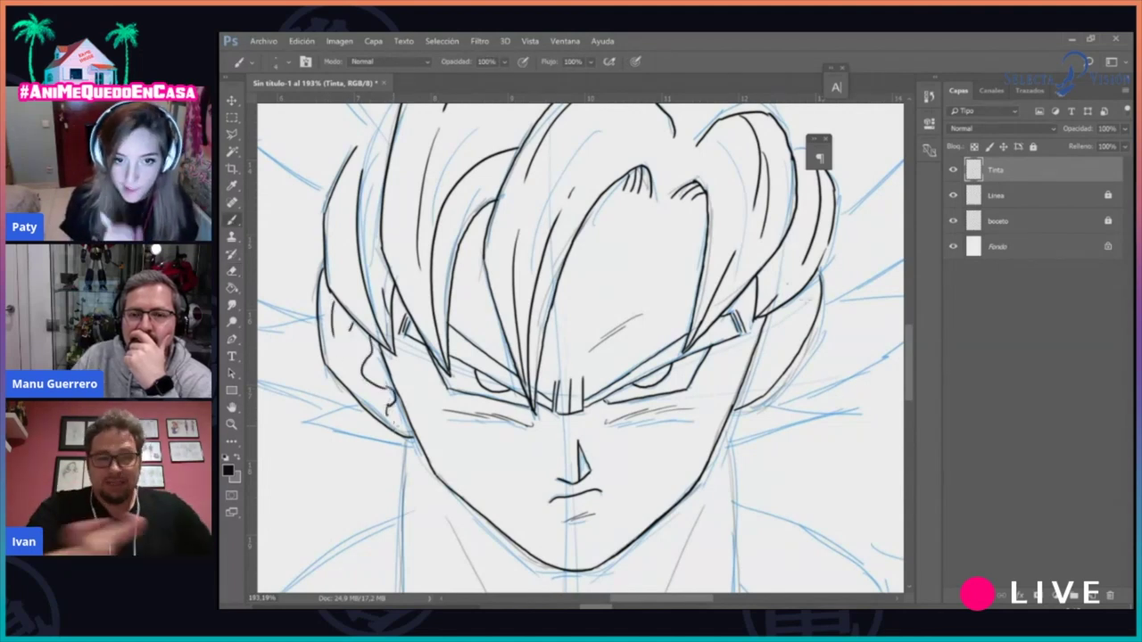
left_click_drag(776, 309, 757, 377)
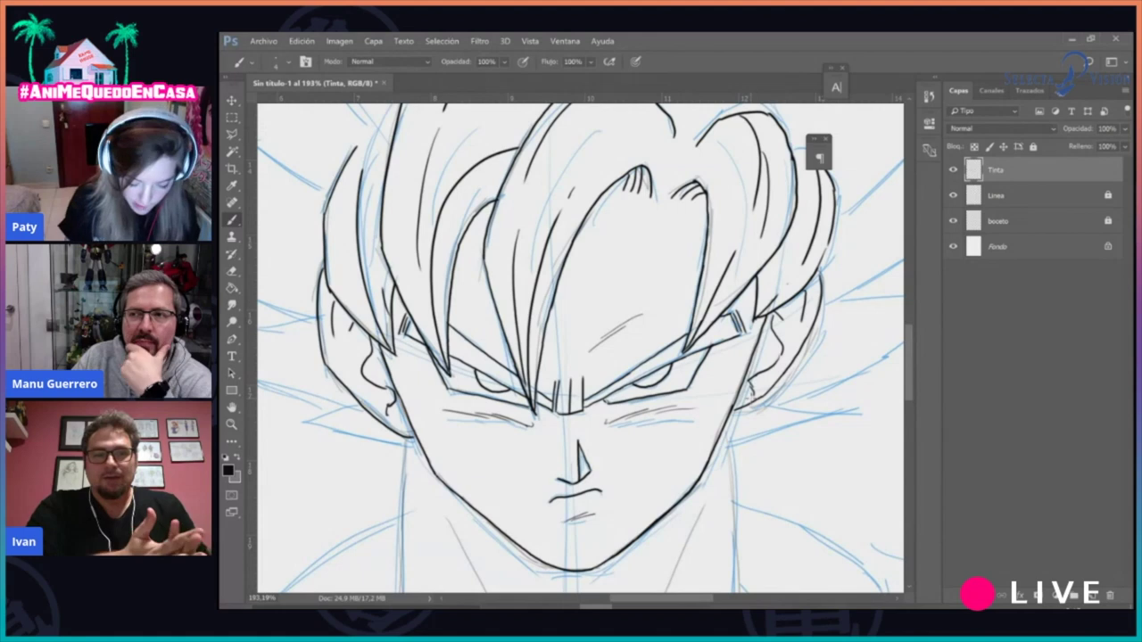
Ink the two side contours of the neck below the ears
scroll(580, 348, "down", 3)
left_click_drag(407, 284, 402, 478)
left_click_drag(728, 283, 728, 465)
Thicken the crease lines under both eyes, strengthening their inner ends
left_click(287, 63)
left_click(232, 424)
mouse_move(696, 355)
left_mouse_down()
mouse_move(580, 348)
mouse_move(670, 352)
left_mouse_up()
key("v")
left_click_drag(747, 241, 766, 72)
key("b")
key("z")
left_click_drag(513, 417, 538, 411)
left_click_drag(557, 455, 667, 455)
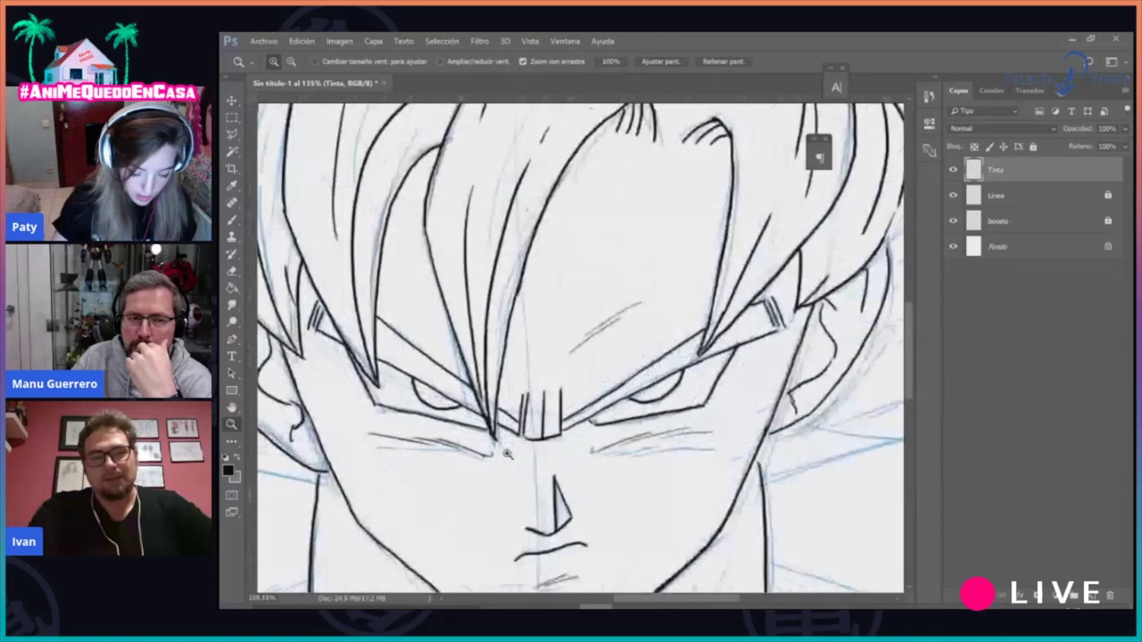
key("b")
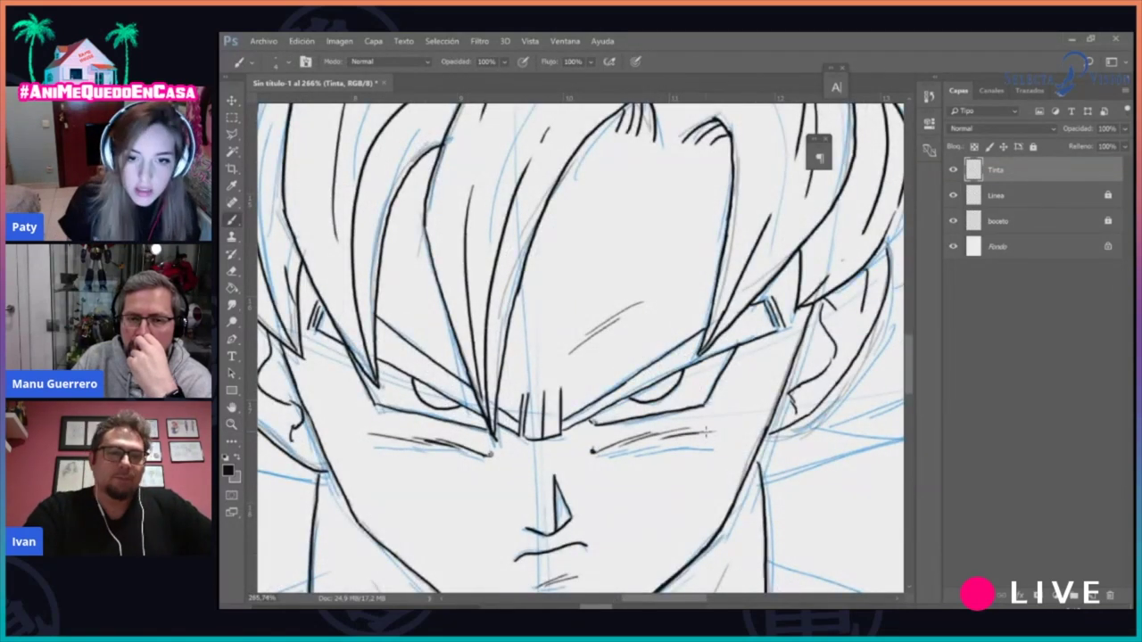
key("z")
key("b")
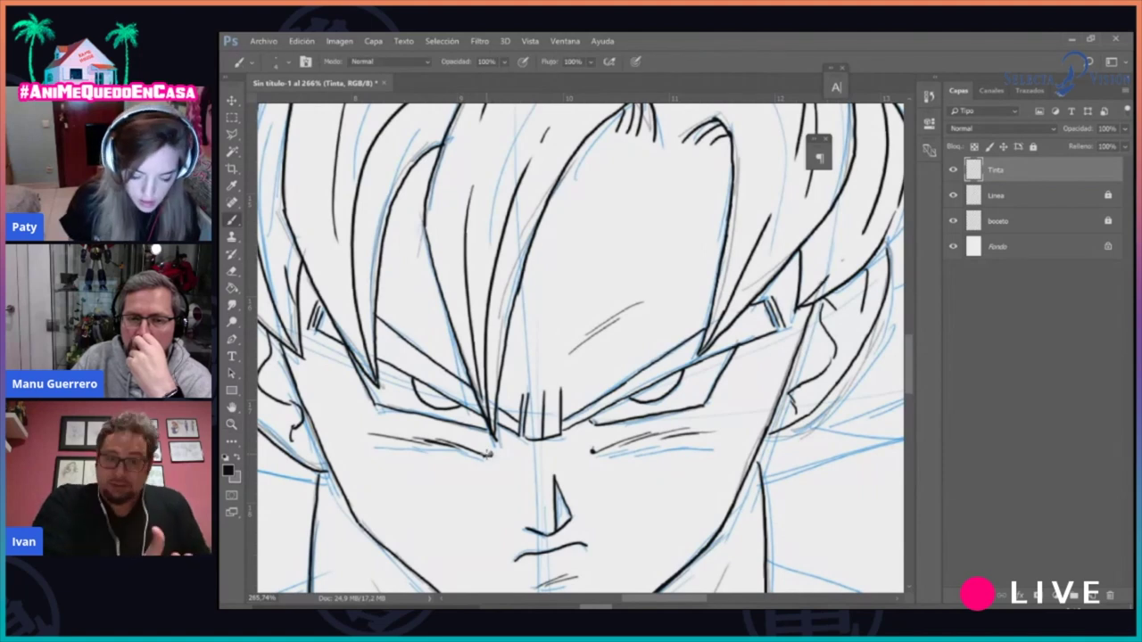
Set the brush size to 3 px and ink the short shadow strokes at the centre of the throat
key("z")
mouse_move(652, 464)
left_mouse_down()
mouse_move(564, 477)
mouse_move(625, 482)
left_mouse_up()
left_click_drag(907, 337, 902, 364)
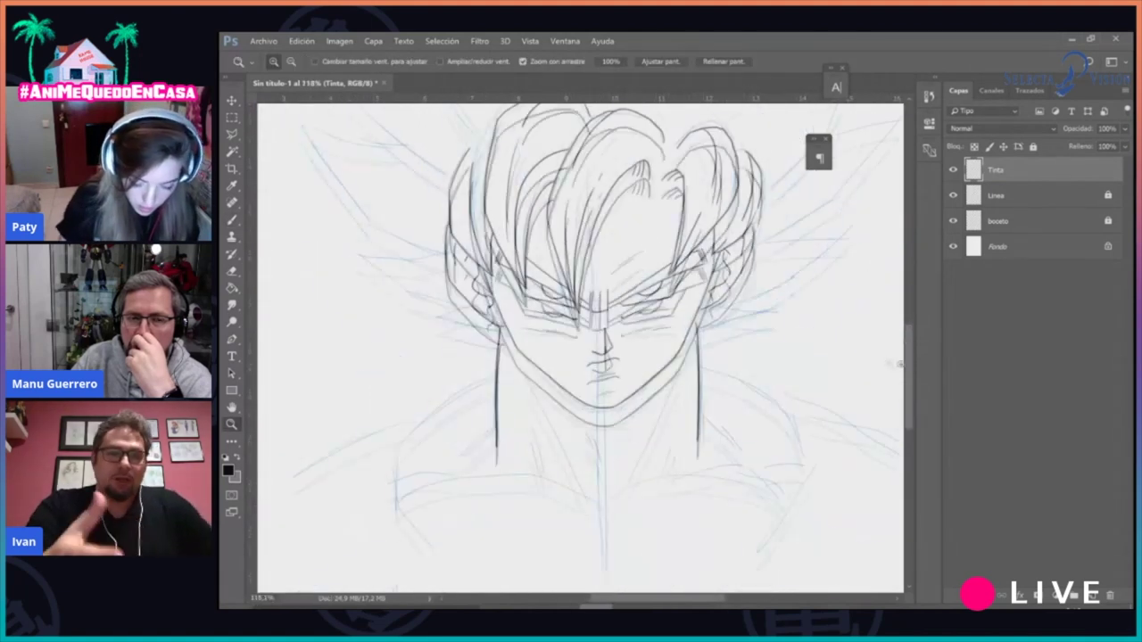
left_click_drag(630, 393, 666, 391)
key("b")
left_click(287, 63)
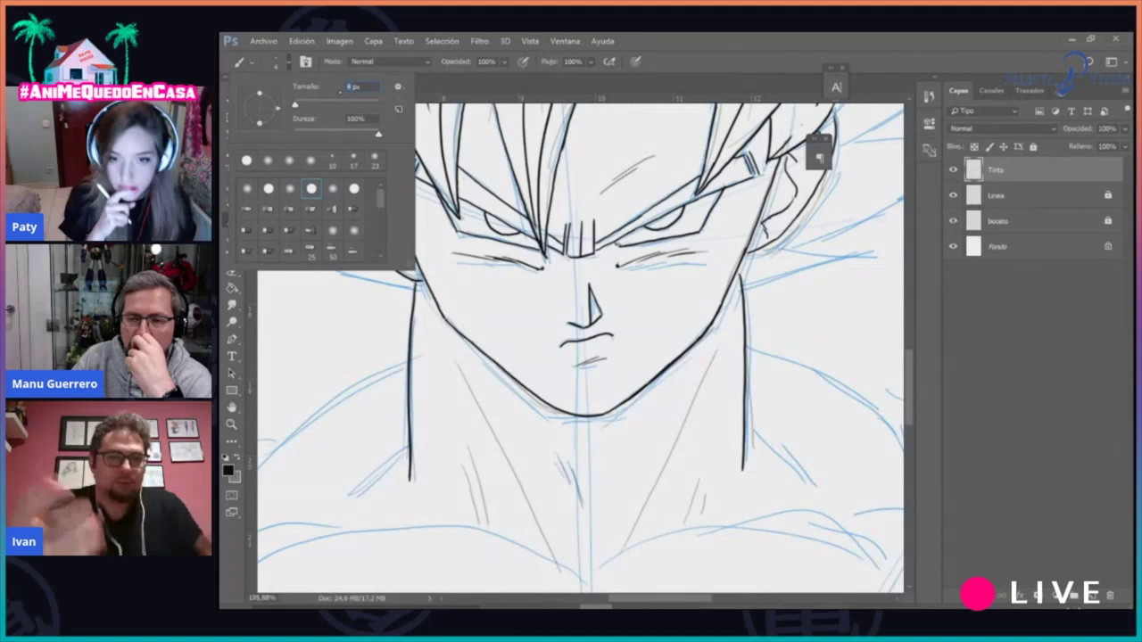
type("3")
left_click(1112, 394)
left_click_drag(555, 453, 583, 506)
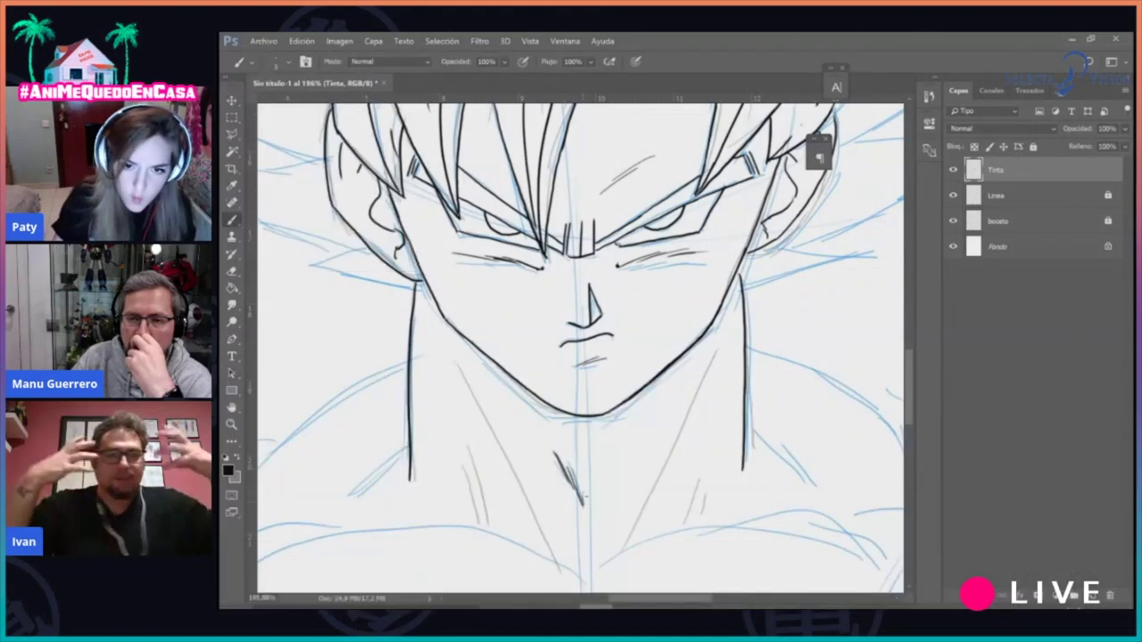
Ink the diagonal neck tendons, the short strokes beside them and the trapezius lines on both sides of the neck
left_click_drag(489, 532, 467, 457)
left_click_drag(558, 565, 455, 362)
left_click_drag(629, 546, 708, 350)
left_click_drag(689, 534, 699, 482)
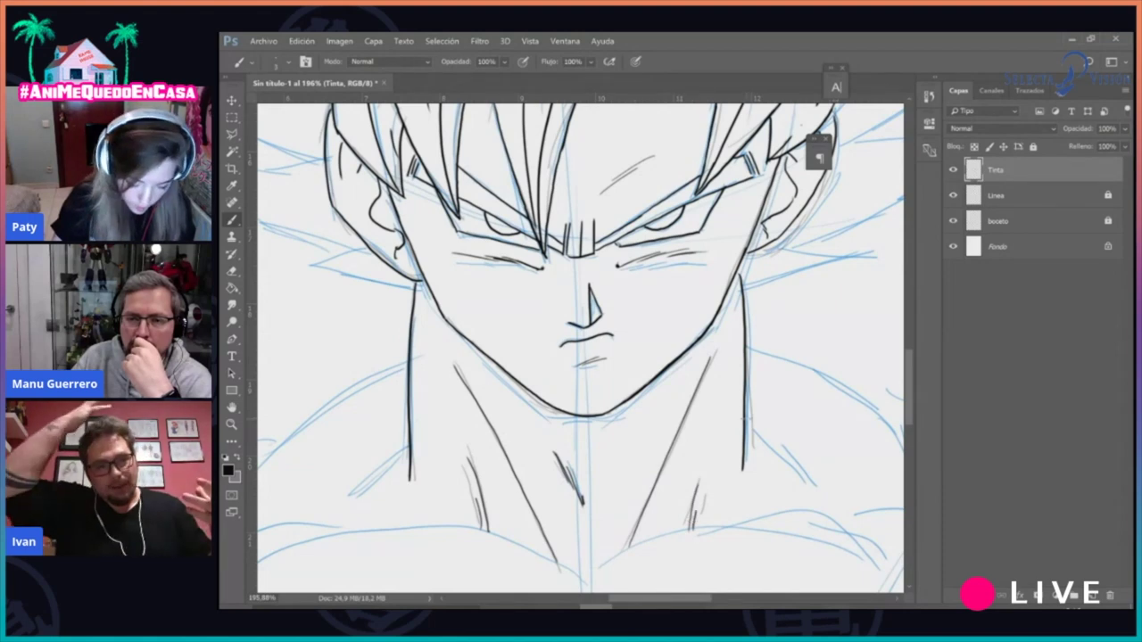
left_click_drag(746, 421, 785, 457)
left_click_drag(410, 447, 349, 490)
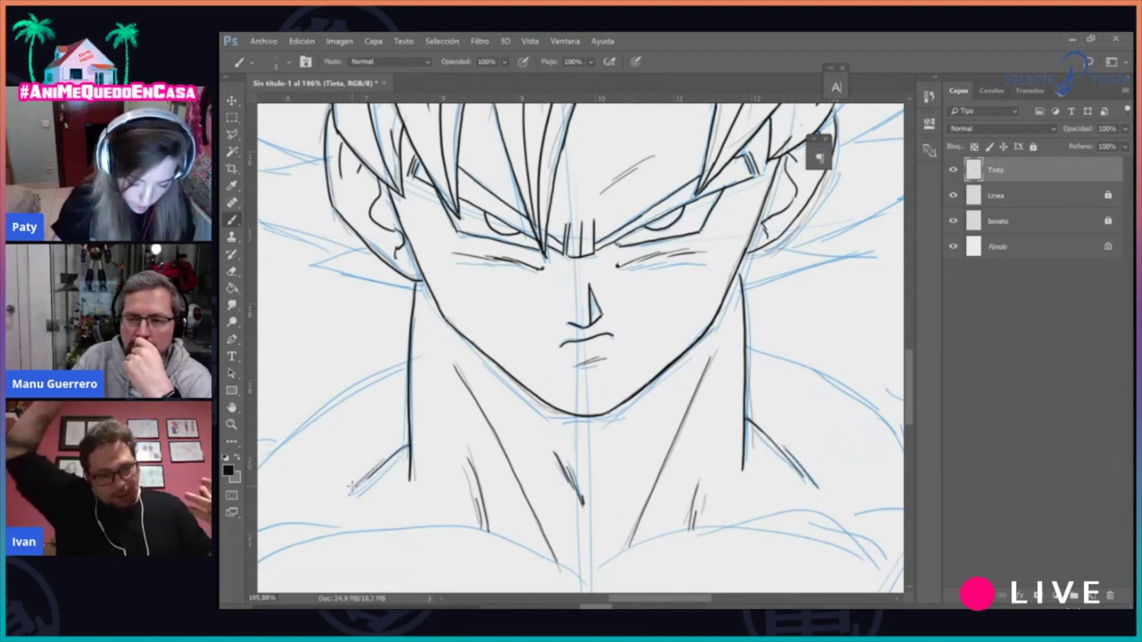
Ink the pointed hair spikes on the left side of the head, following the blue sketch
scroll(325, 400, "up", 3)
mouse_move(315, 399)
left_mouse_down()
mouse_move(410, 419)
mouse_move(368, 382)
mouse_move(398, 410)
left_mouse_up()
scroll(398, 411, "left", 3)
mouse_move(493, 384)
left_mouse_down()
mouse_move(393, 354)
mouse_move(315, 283)
mouse_move(390, 296)
mouse_move(444, 282)
left_mouse_up()
mouse_move(317, 285)
left_mouse_down()
mouse_move(477, 346)
mouse_move(473, 517)
mouse_move(576, 534)
left_mouse_up()
key("e")
key("b")
mouse_move(330, 278)
left_mouse_down()
mouse_move(441, 441)
mouse_move(561, 477)
mouse_move(457, 412)
mouse_move(562, 437)
mouse_move(493, 302)
mouse_move(419, 304)
left_mouse_up()
mouse_move(338, 274)
left_mouse_down()
mouse_move(543, 378)
mouse_move(554, 560)
left_mouse_up()
Ink the small lowest hair spike beside the right ear
key("z")
left_click_drag(687, 410, 661, 344)
scroll(660, 344, "up", 3)
key("b")
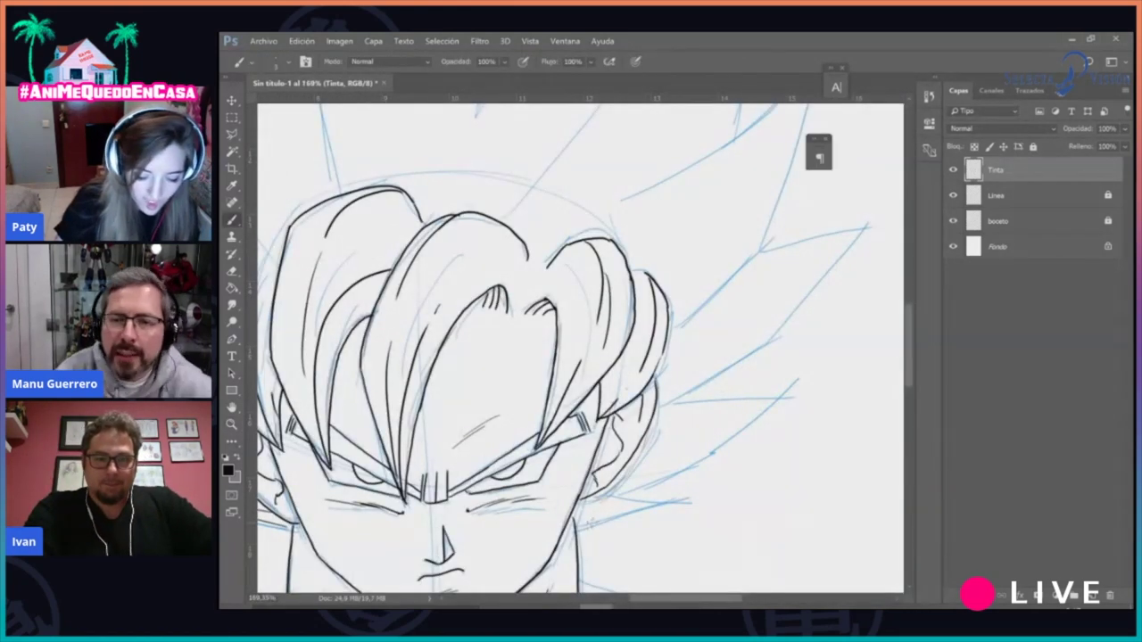
key("e")
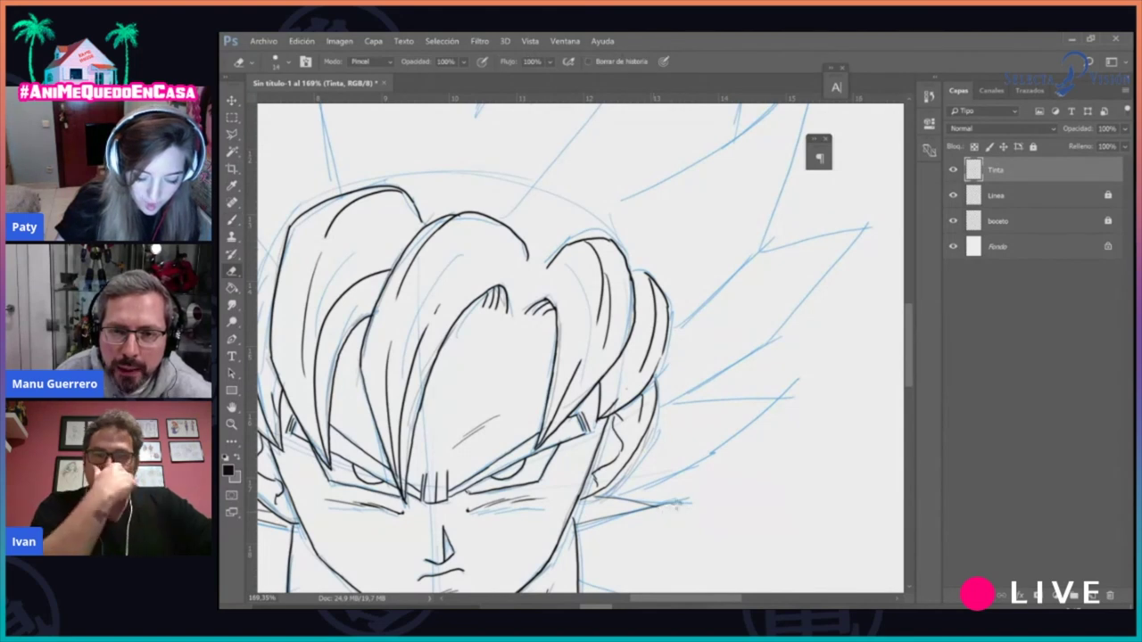
key("b")
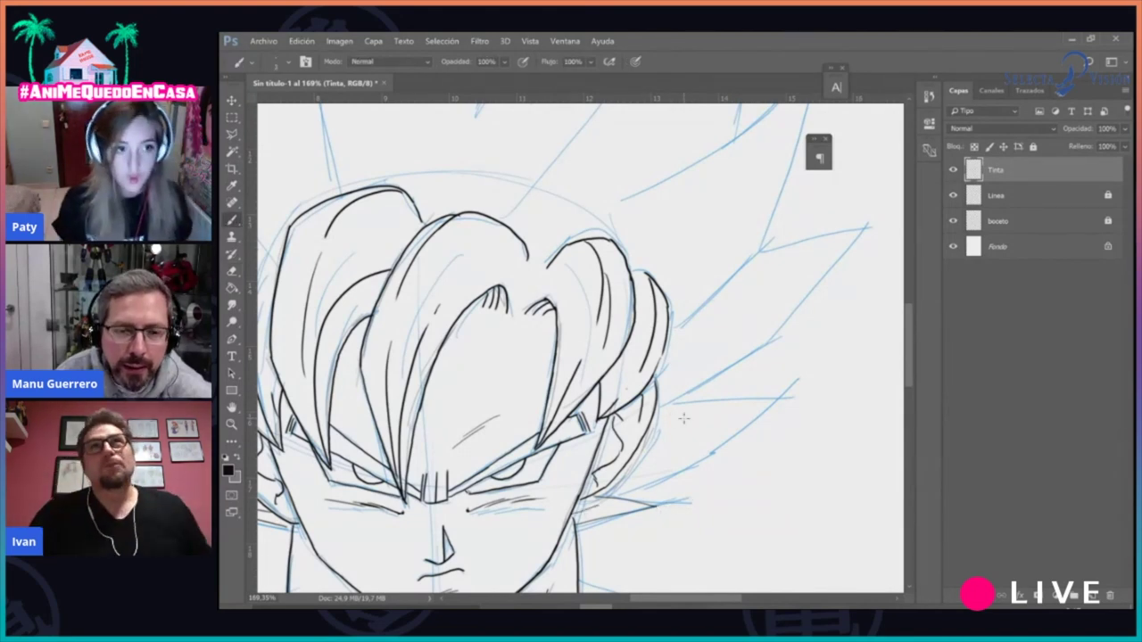
Ink the two larger hair spikes on the right side of the head, with their inner strand lines
left_click_drag(680, 401, 783, 387)
mouse_move(598, 498)
left_mouse_down()
mouse_move(719, 451)
mouse_move(762, 411)
mouse_move(636, 460)
mouse_move(696, 432)
mouse_move(857, 233)
left_mouse_up()
mouse_move(760, 255)
left_mouse_down()
mouse_move(858, 236)
mouse_move(695, 360)
mouse_move(791, 280)
left_mouse_up()
scroll(791, 279, "up", 3)
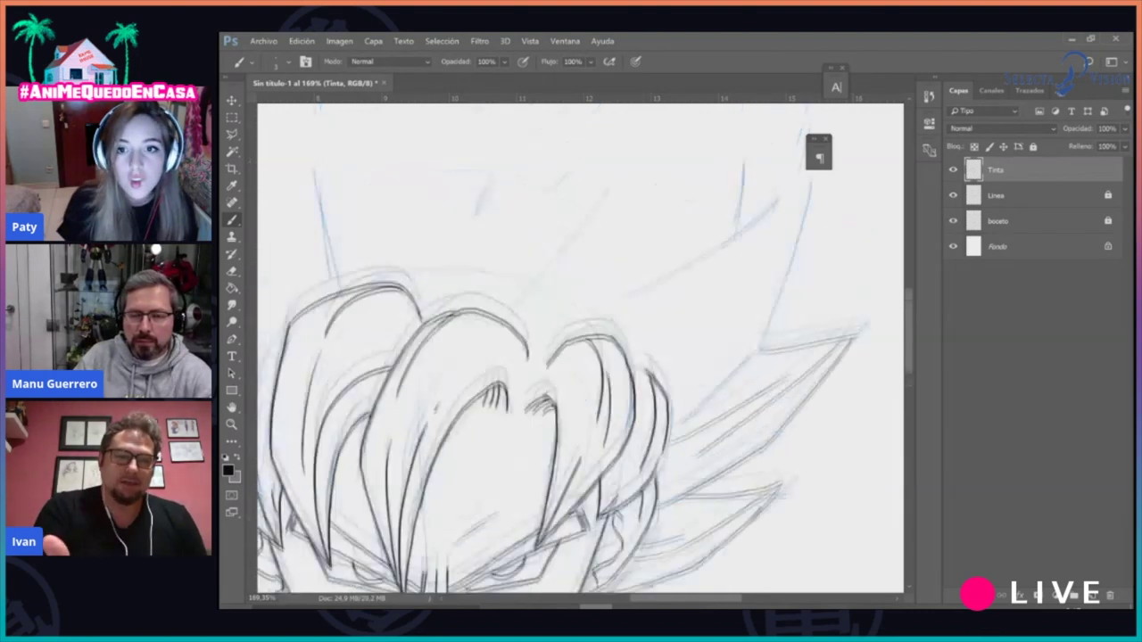
Ink the large upper hair spike on the right side of the head, including both edges and its inner strand lines
left_click_drag(671, 430, 774, 335)
left_click_drag(810, 188, 767, 343)
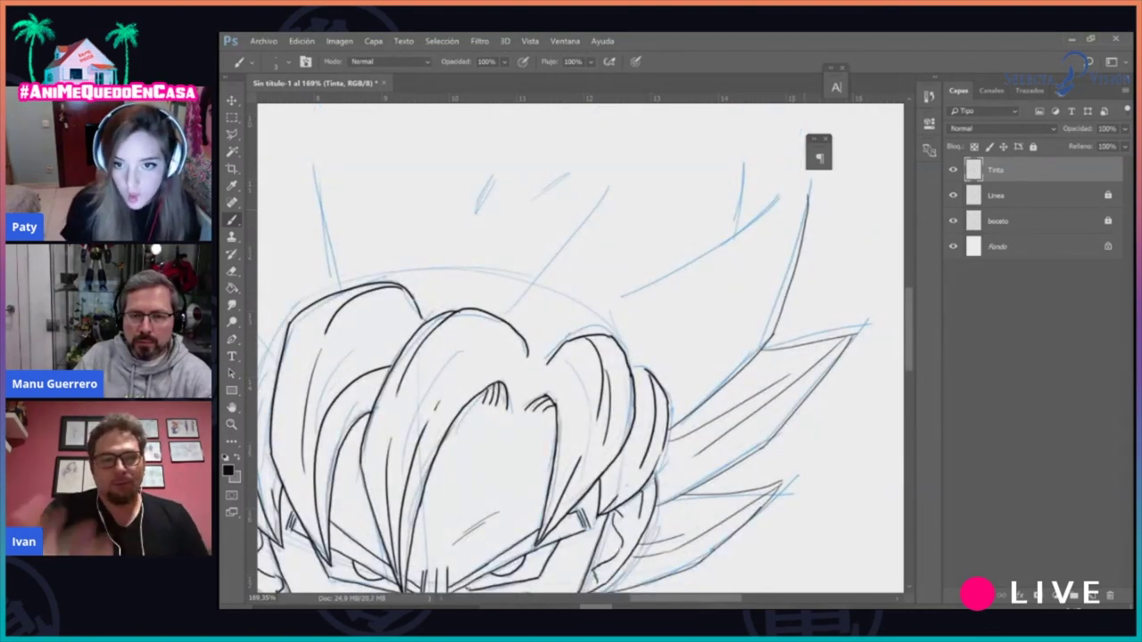
mouse_move(616, 300)
left_mouse_down()
mouse_move(808, 176)
mouse_move(732, 311)
mouse_move(658, 355)
left_mouse_up()
left_click_drag(800, 194, 718, 273)
key("z")
left_click_drag(638, 371, 561, 450)
left_click(510, 330)
key("b")
left_click_drag(326, 335, 411, 403)
key("e")
left_click_drag(332, 339, 406, 400)
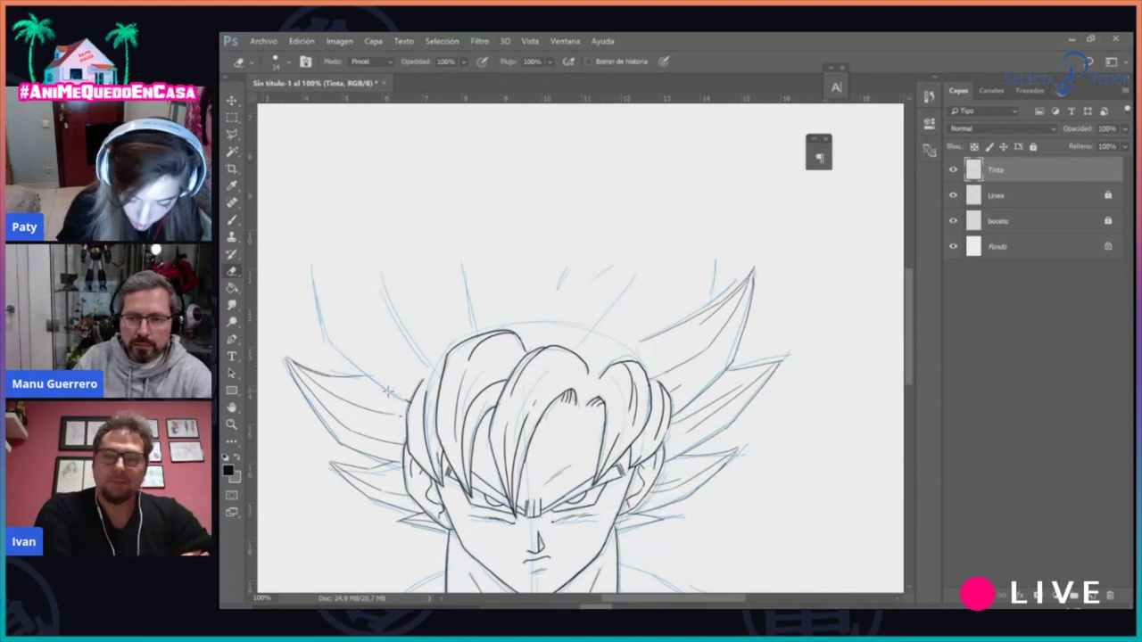
Ink the large upper hair spike on the left side of the head, from its lower edge up to the tip and back down
key("b")
left_click_drag(326, 337, 410, 403)
left_click_drag(326, 339, 309, 228)
mouse_move(312, 220)
left_mouse_down()
mouse_move(348, 271)
mouse_move(375, 281)
mouse_move(423, 375)
left_mouse_up()
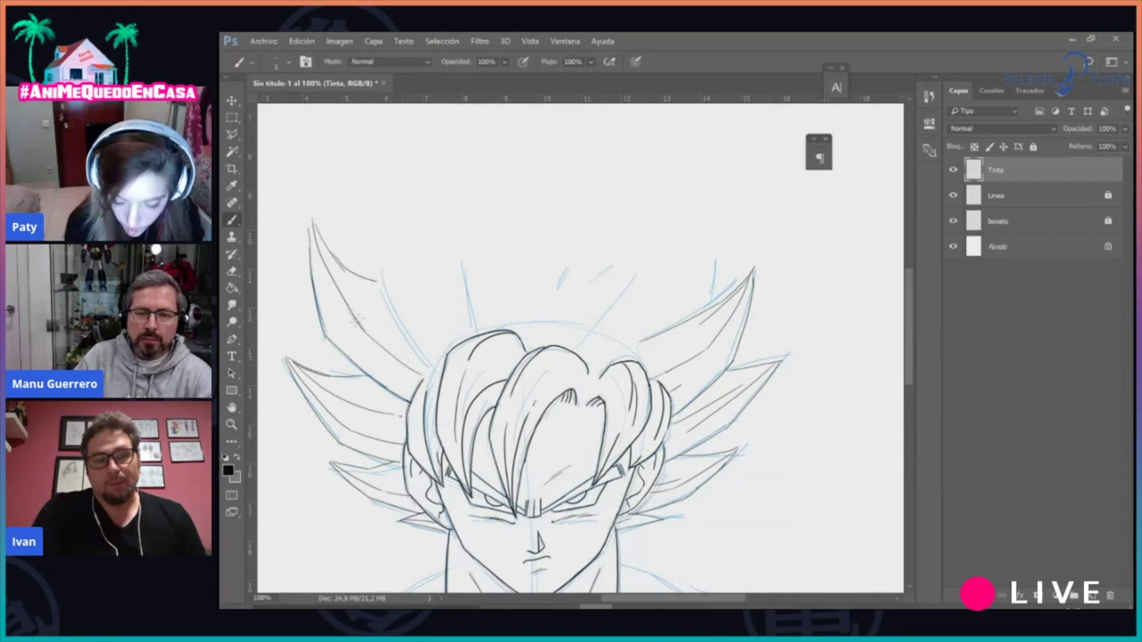
On the unlocked Linea layer, sketch the inner left spike and the front central spike rising from the top of the head
left_click(998, 196)
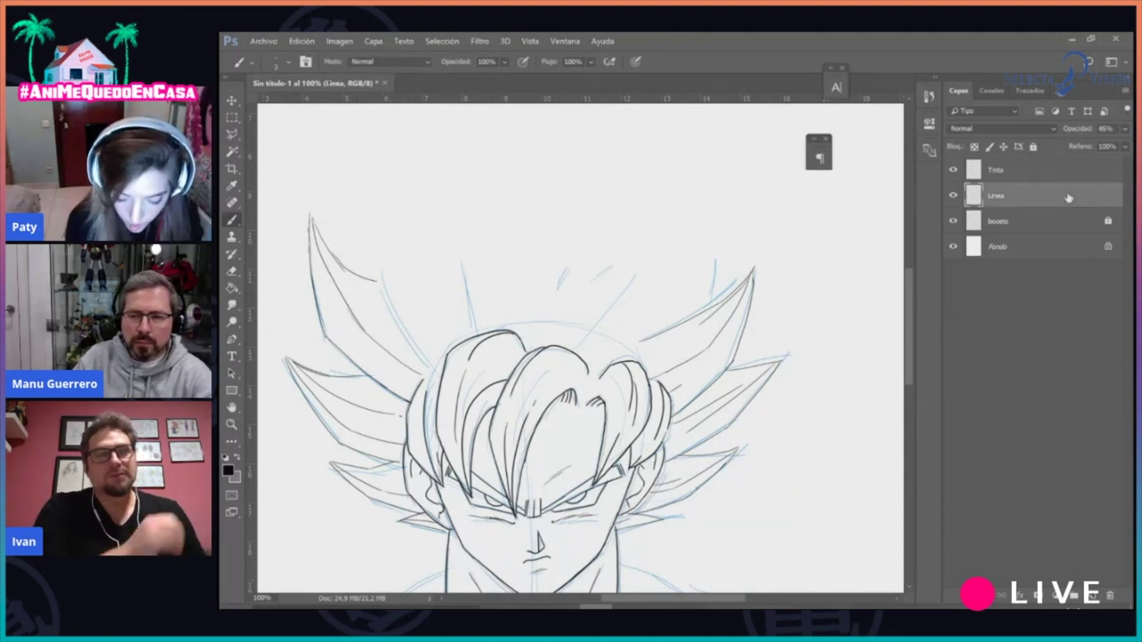
mouse_move(383, 286)
left_mouse_down()
mouse_move(428, 367)
mouse_move(391, 189)
mouse_move(418, 144)
left_mouse_up()
mouse_move(430, 136)
left_mouse_down()
mouse_move(458, 218)
mouse_move(516, 280)
left_mouse_up()
left_click_drag(428, 138, 448, 312)
left_click_drag(909, 341, 909, 326)
left_click_drag(511, 369, 533, 257)
left_click_drag(529, 261, 582, 209)
mouse_move(580, 212)
left_mouse_down()
mouse_move(575, 314)
mouse_move(611, 383)
left_mouse_up()
mouse_move(573, 220)
left_mouse_down()
mouse_move(552, 326)
mouse_move(607, 225)
mouse_move(665, 406)
left_mouse_up()
Sketch the tall central hair spike and the outer left spike behind the first top spikes on Linea
scroll(572, 132, "up", 5)
left_click_drag(662, 397, 661, 439)
left_click_drag(609, 239, 634, 442)
mouse_move(498, 335)
left_mouse_down()
mouse_move(487, 256)
mouse_move(374, 456)
left_mouse_up()
mouse_move(471, 296)
left_mouse_down()
mouse_move(496, 337)
mouse_move(480, 248)
left_mouse_up()
mouse_move(480, 248)
left_mouse_down()
mouse_move(380, 414)
mouse_move(366, 487)
mouse_move(390, 352)
left_mouse_up()
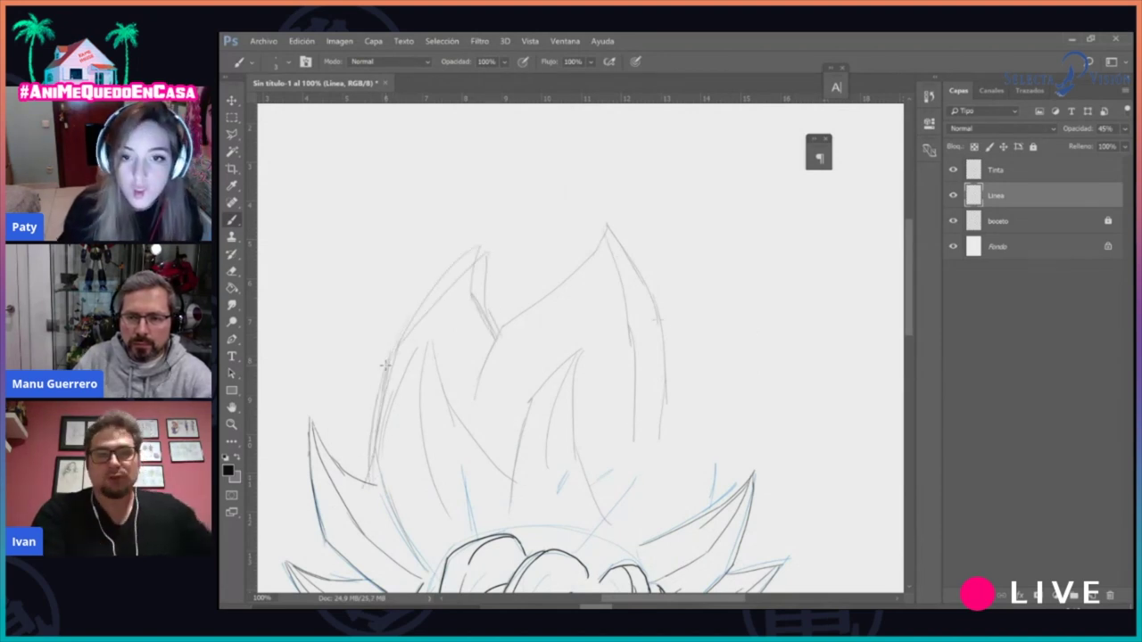
Sketch the narrower top spikes on the right, raise the central peak and widen the outer left spike
mouse_move(543, 300)
left_mouse_down()
mouse_move(617, 275)
mouse_move(589, 300)
left_mouse_up()
left_click(589, 300, "ctrl")
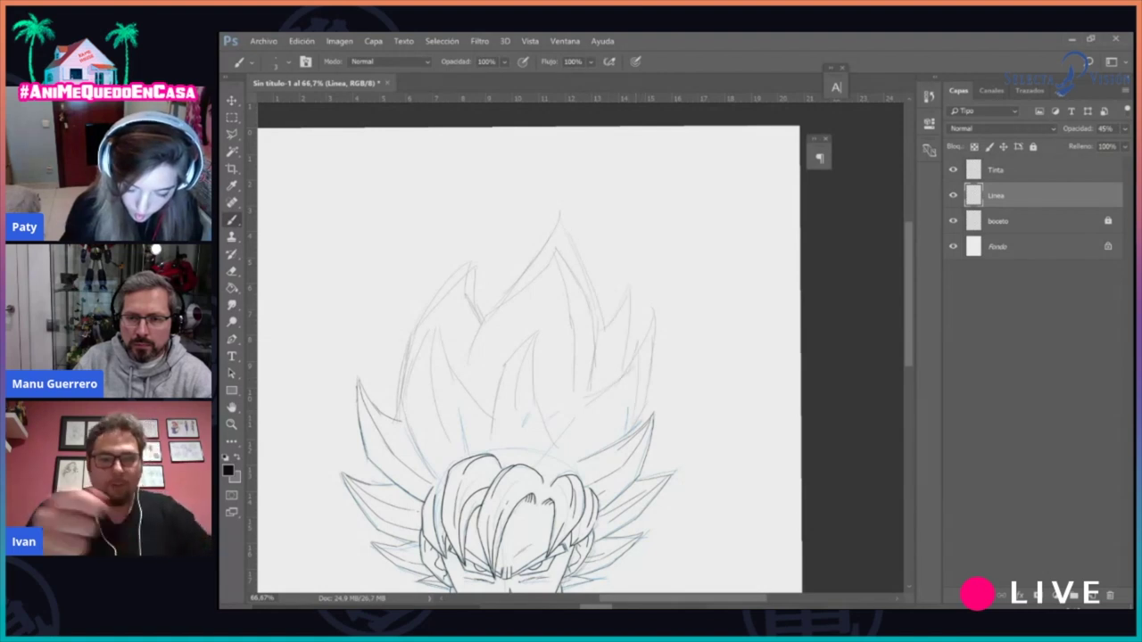
scroll(529, 357, "down", 3)
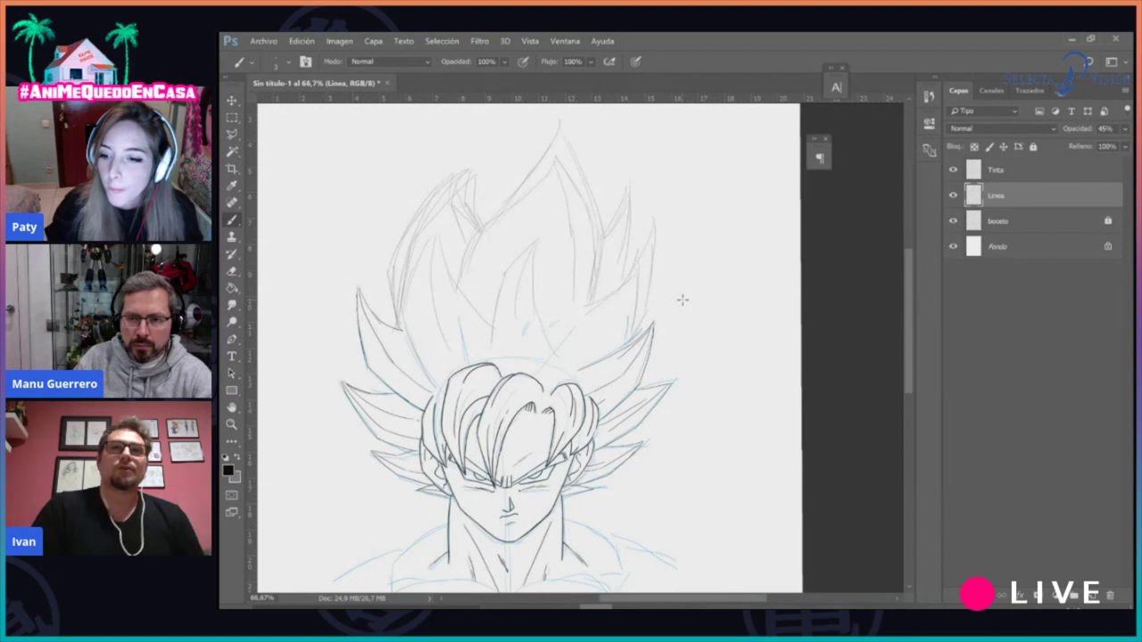
Erase the outer line of the upper right spike on Tinta and resketch its tip further out on Linea
key("e")
left_click(997, 171)
left_click_drag(653, 325, 620, 372)
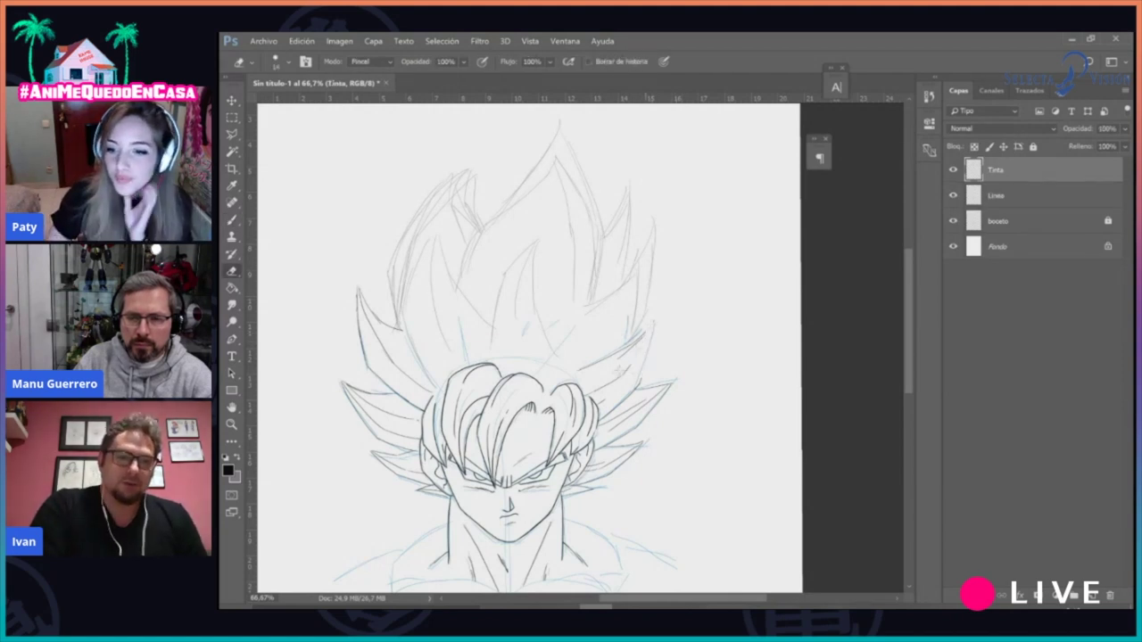
key("alt+bracketleft")
key("b")
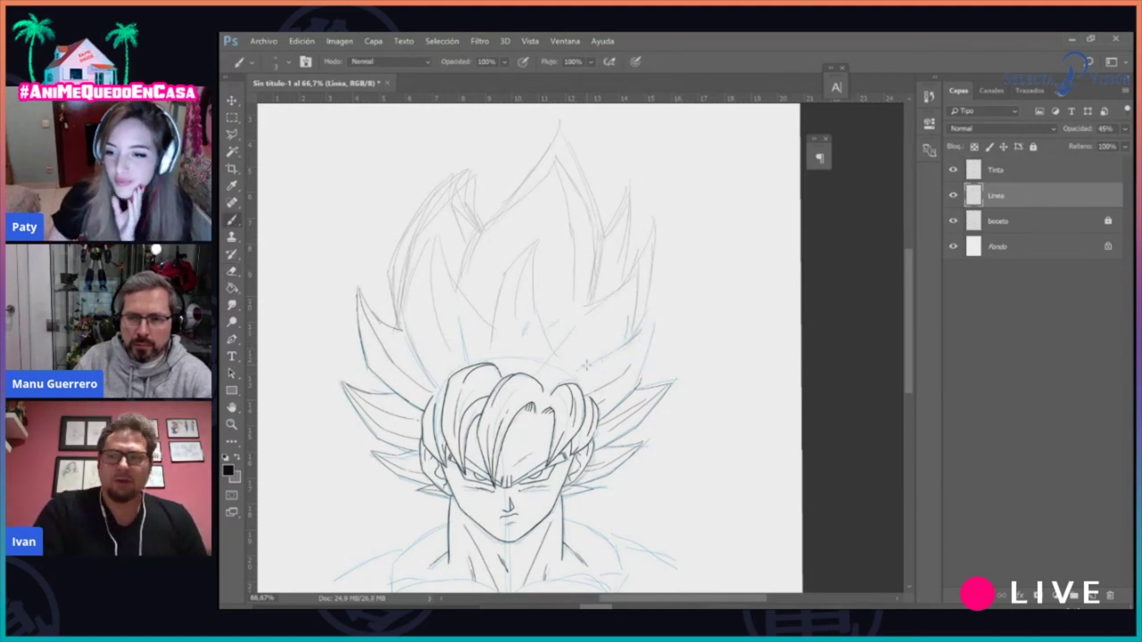
mouse_move(674, 319)
left_mouse_down()
mouse_move(657, 358)
mouse_move(676, 317)
left_mouse_up()
key("e")
key("b")
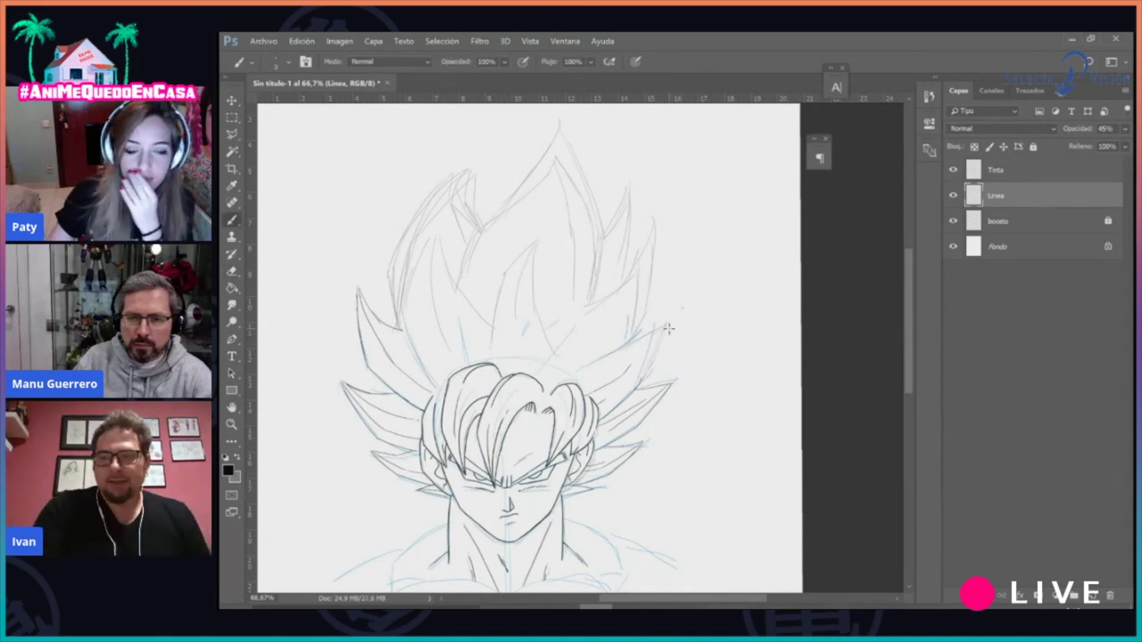
Lock the Linea layer and ink the lower outer edge of the left top hair spikes on Tinta
key("z")
left_click_drag(669, 329, 705, 329)
left_click(1011, 171)
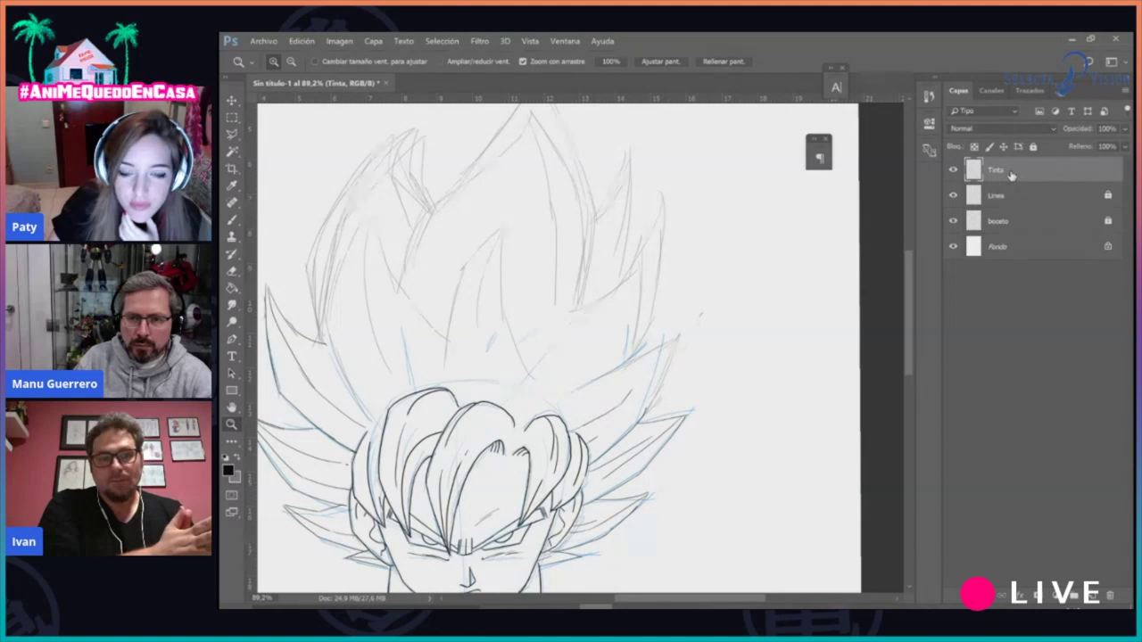
left_click_drag(535, 321, 601, 321)
left_click_drag(389, 313, 425, 316)
key("b")
right_click(369, 248)
left_click(363, 246)
left_click_drag(363, 246, 392, 361)
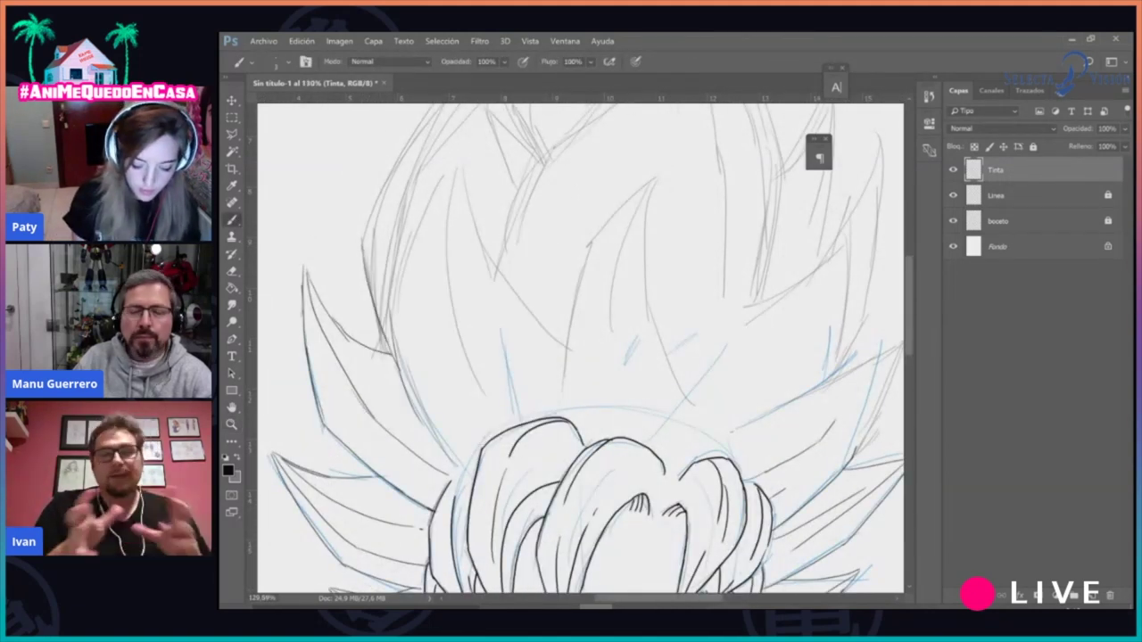
Fade the Linea sketch and ink the inner left top spike with its curved strand lines on Tinta
scroll(890, 310, "up", 2)
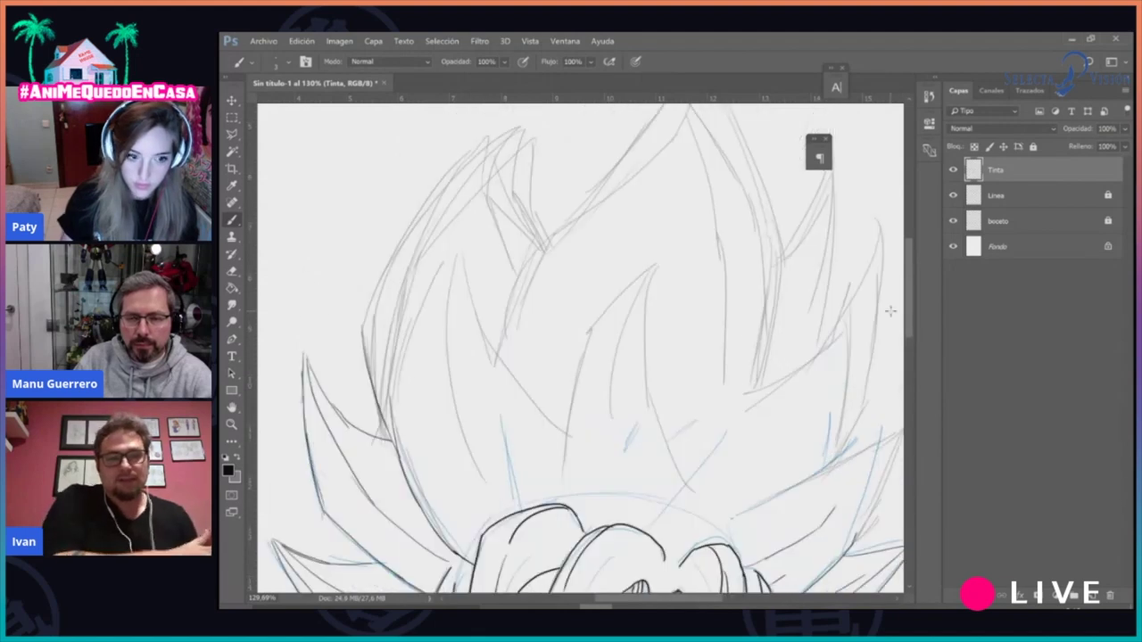
left_click(1070, 202)
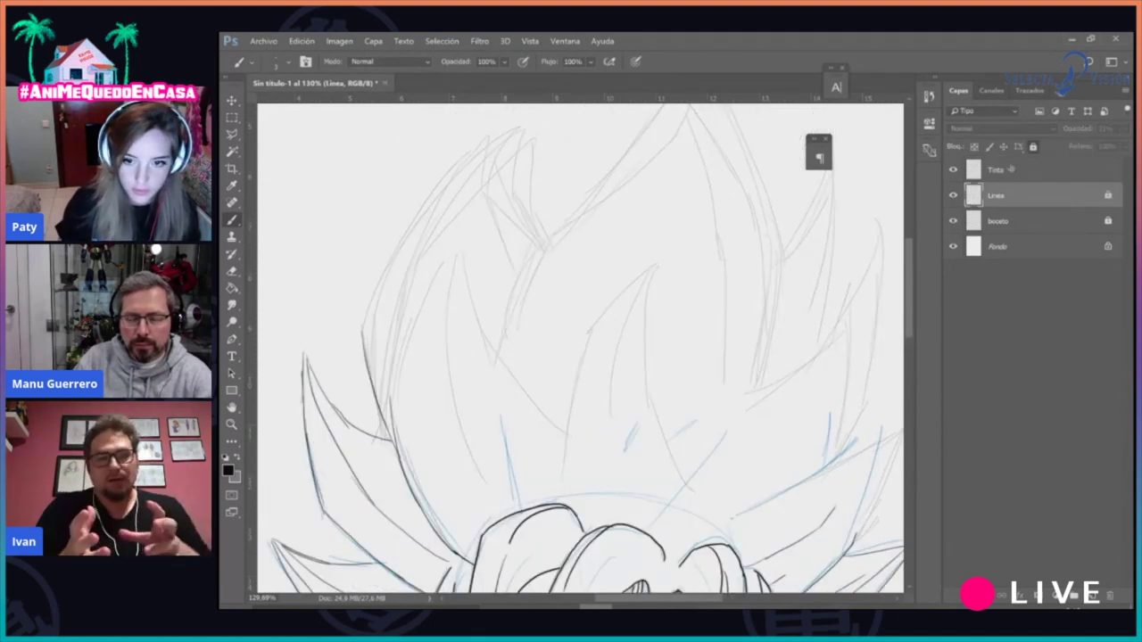
mouse_move(492, 596)
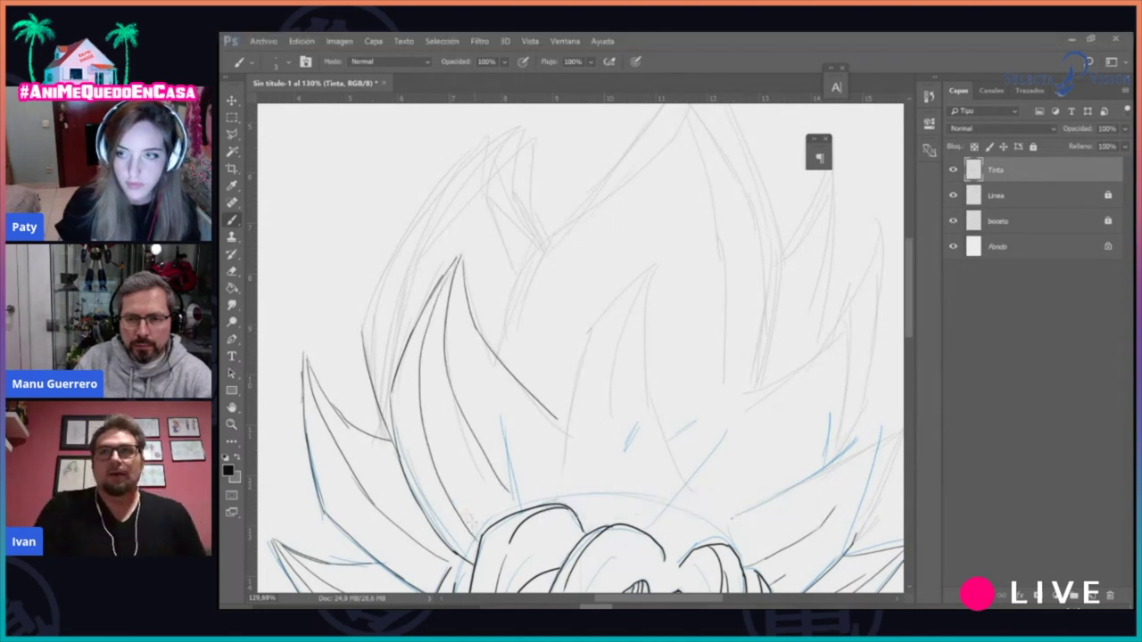
Ink the long outer edge of the tall left spike up to its tip, erasing the misplaced short inner edge
scroll(580, 348, "up", 2)
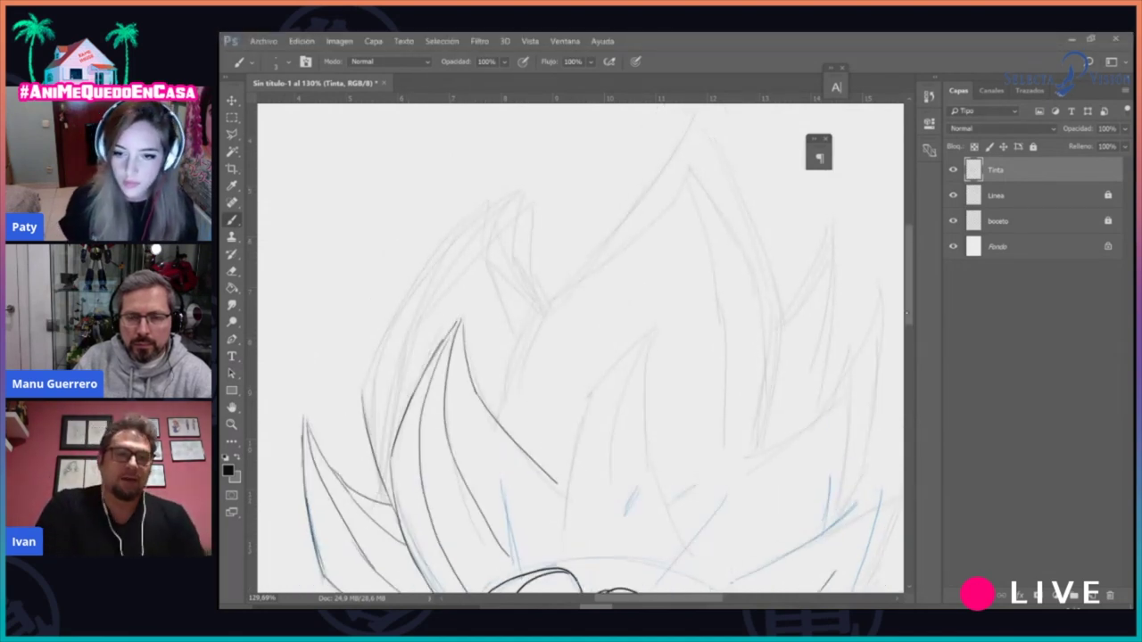
left_click_drag(487, 259, 526, 323)
mouse_move(481, 204)
left_mouse_down()
mouse_move(479, 255)
mouse_move(390, 355)
mouse_move(482, 209)
left_mouse_up()
key("e")
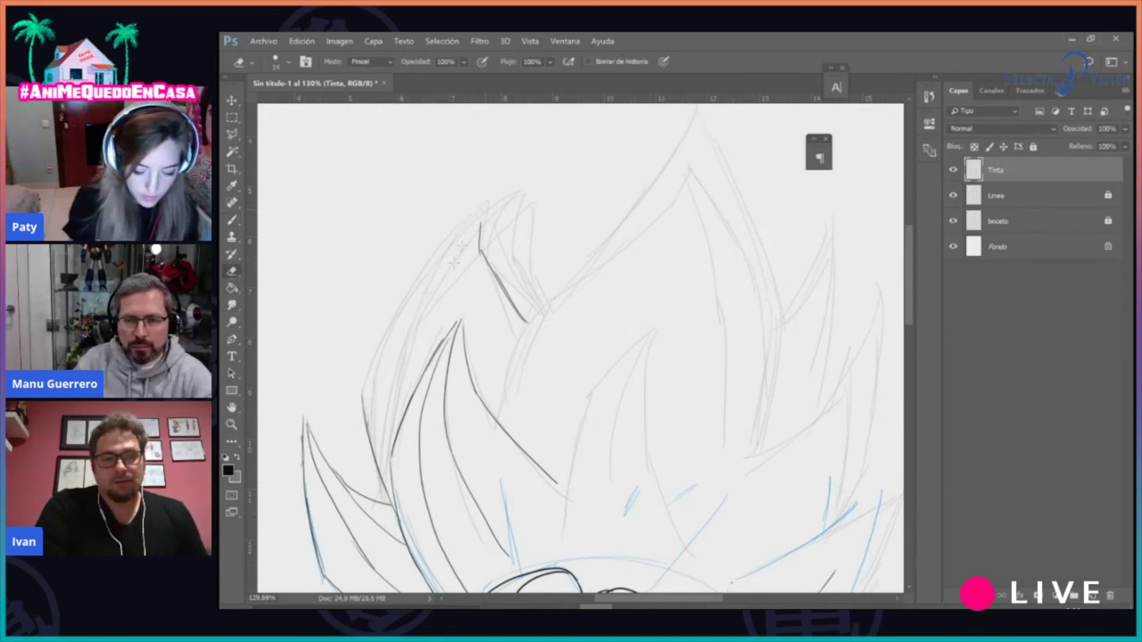
key("b")
mouse_move(365, 408)
left_mouse_down()
mouse_move(419, 289)
mouse_move(482, 208)
left_mouse_up()
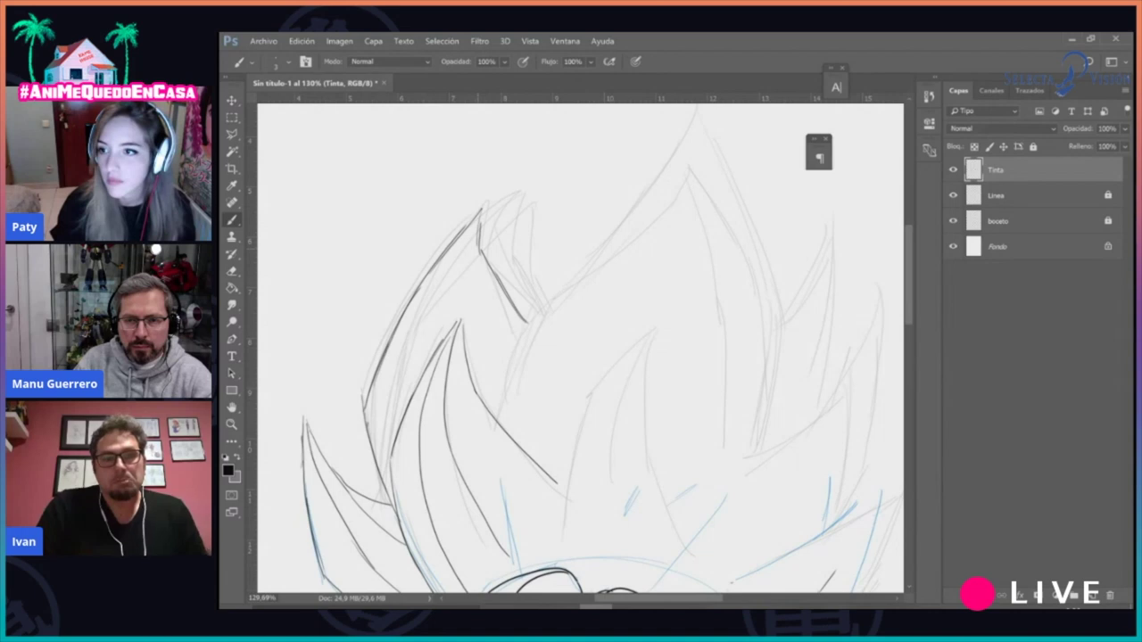
key("e")
left_click_drag(525, 321, 480, 209)
key("b")
left_click_drag(447, 251, 495, 194)
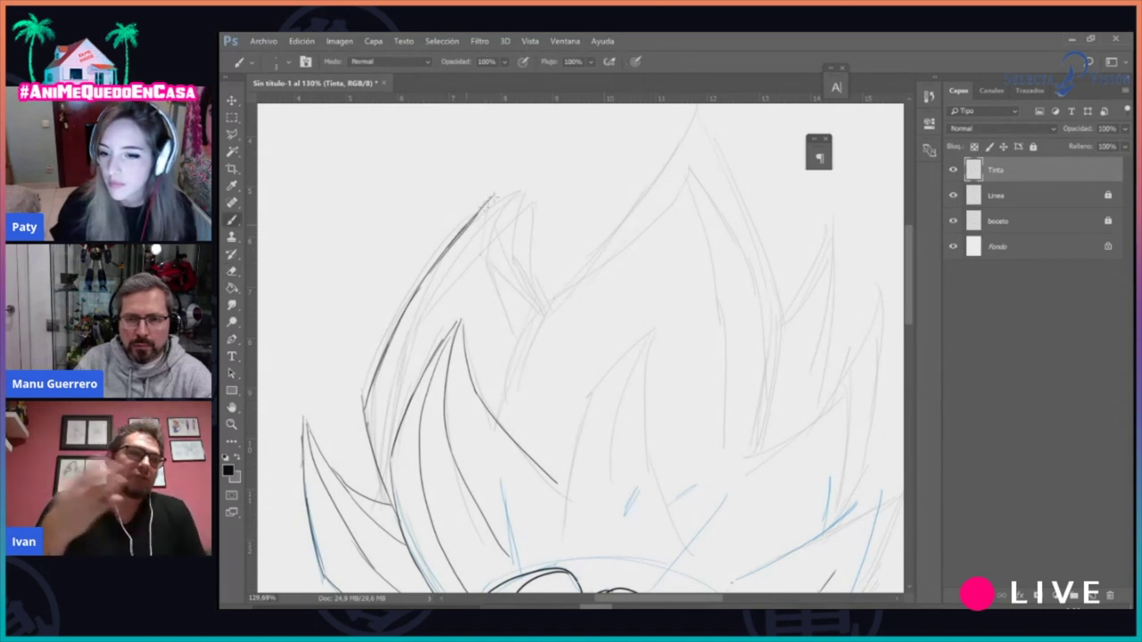
Ink the right edge and inner strand lines of the tall left spike and clean up the lines at its base
left_click_drag(493, 275, 516, 348)
left_click_drag(493, 199, 509, 413)
left_click_drag(387, 486, 387, 402)
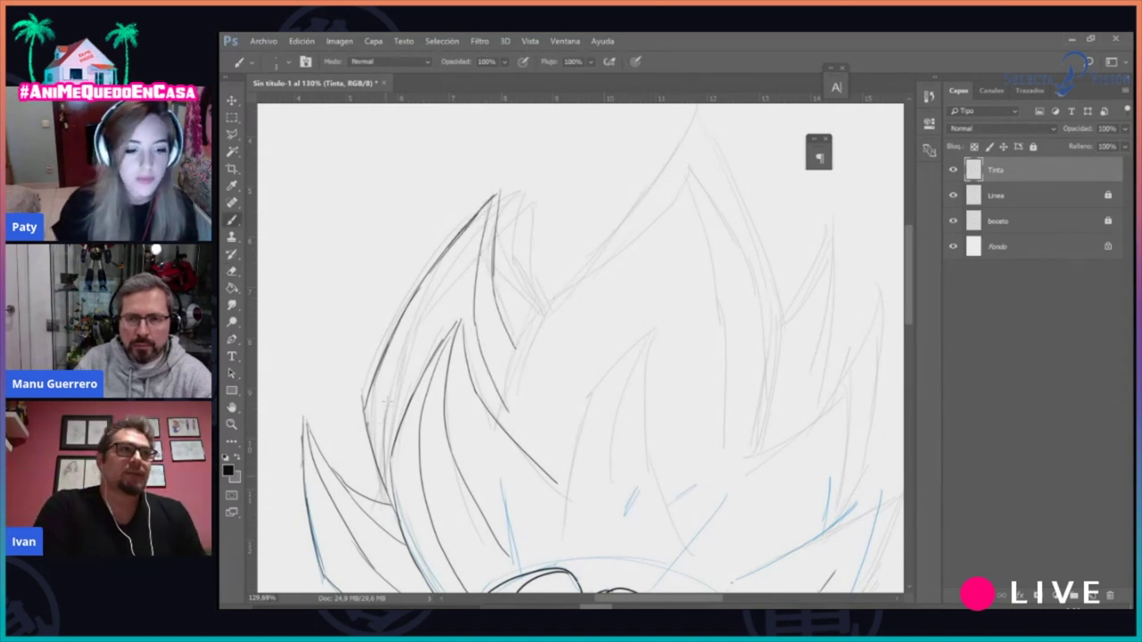
key("e")
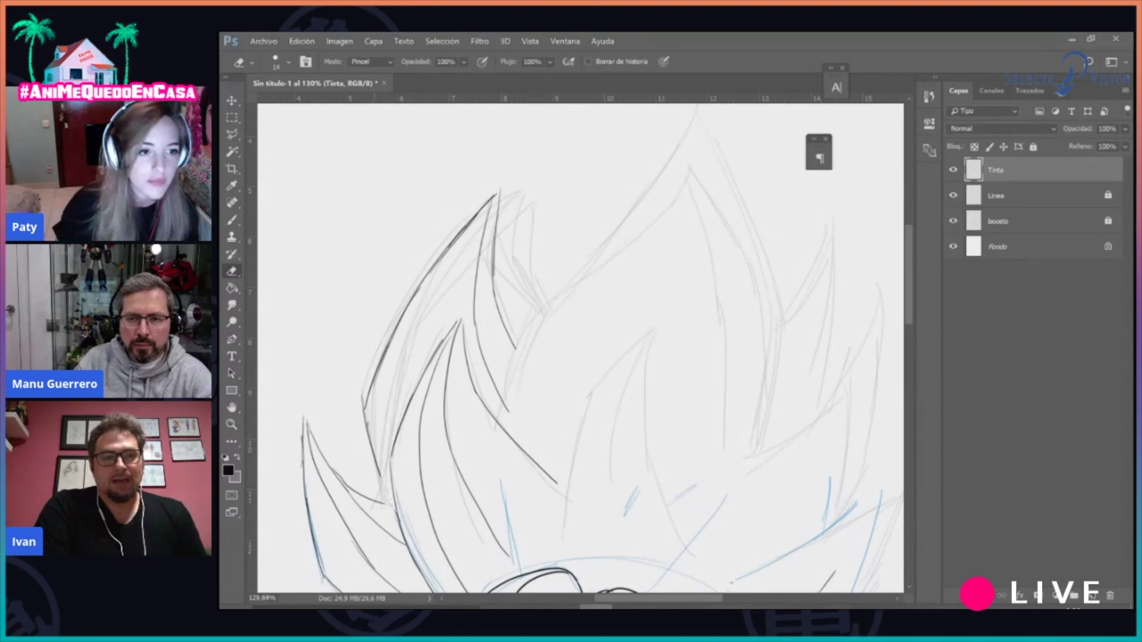
key("b")
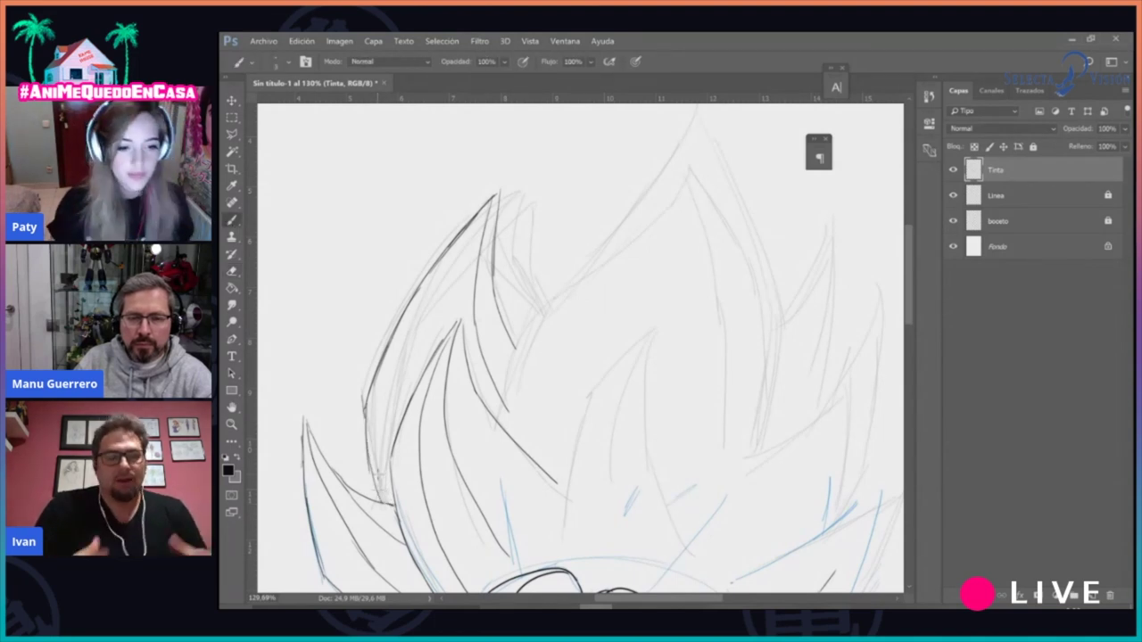
left_click_drag(488, 211, 413, 395)
Ink the outline of the tallest central hair spike with a long inner strand line along each side
left_click_drag(659, 599, 684, 599)
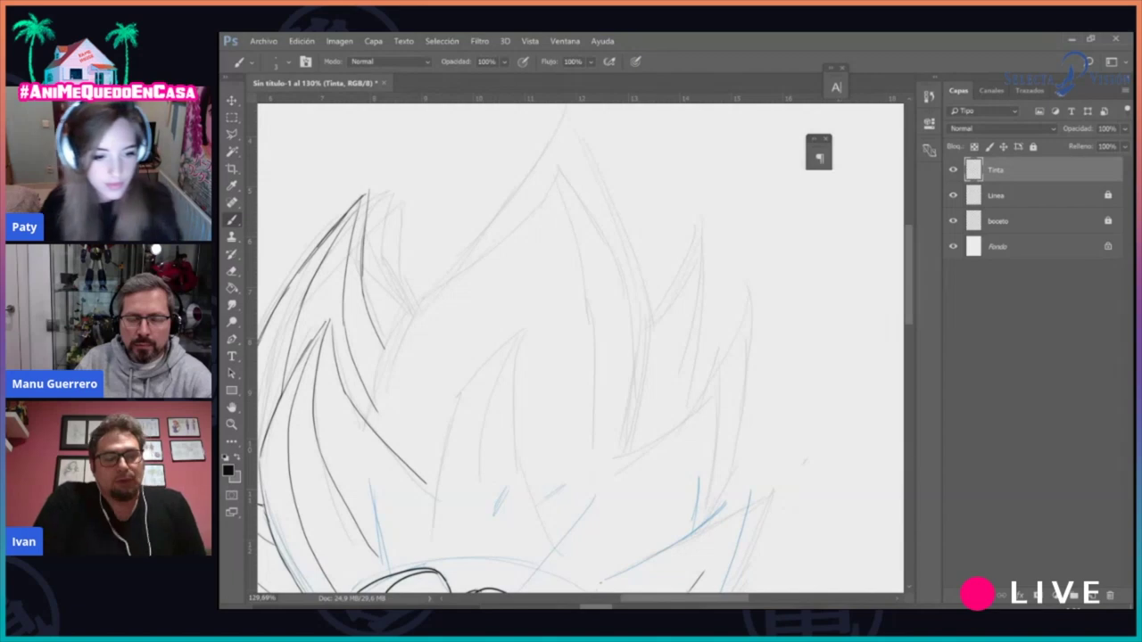
mouse_move(401, 343)
left_mouse_down()
mouse_move(414, 314)
mouse_move(512, 232)
left_mouse_up()
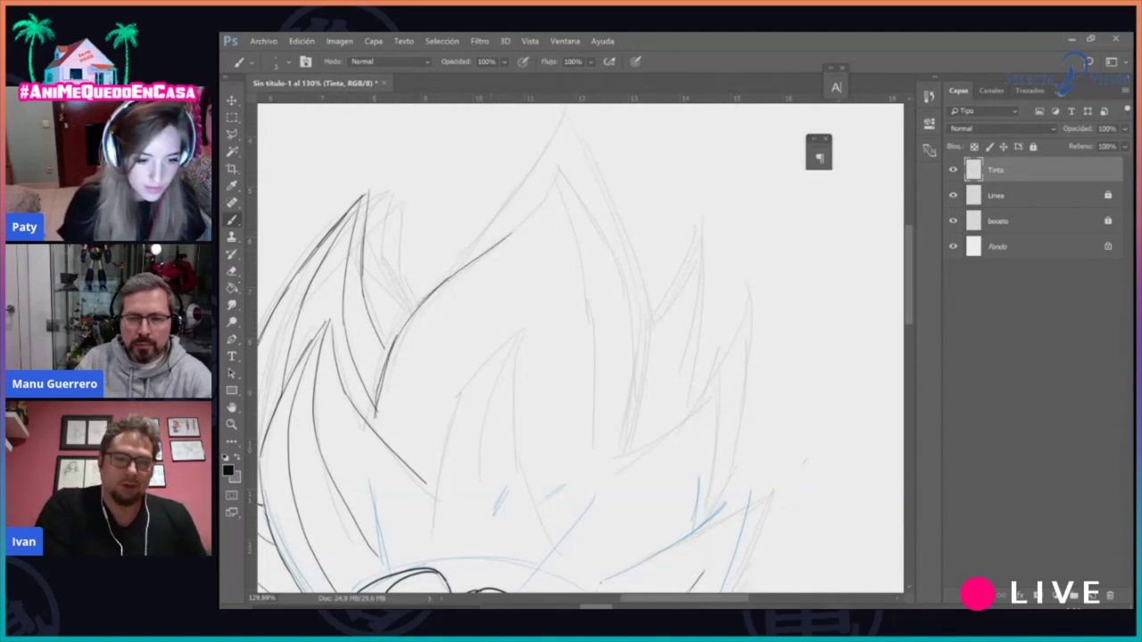
key("ctrl+z")
mouse_move(417, 303)
left_mouse_down()
mouse_move(560, 127)
mouse_move(632, 225)
mouse_move(647, 386)
mouse_move(624, 436)
left_mouse_up()
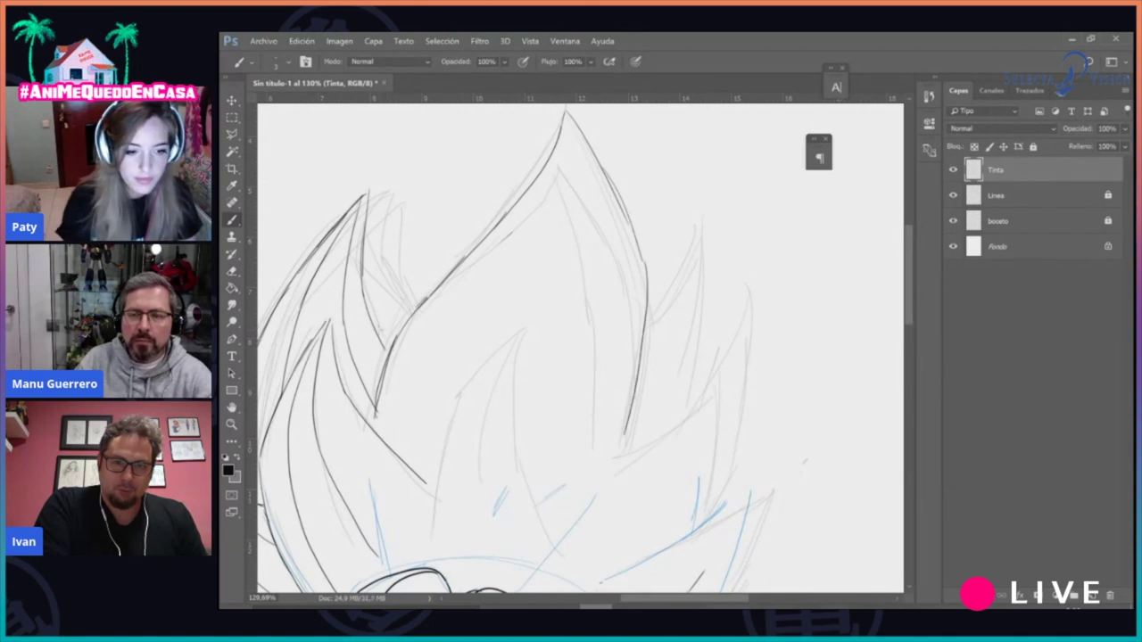
mouse_move(566, 123)
left_mouse_down()
mouse_move(597, 292)
mouse_move(568, 455)
left_mouse_up()
mouse_move(510, 237)
left_mouse_down()
mouse_move(400, 457)
mouse_move(410, 462)
left_mouse_up()
Ink the smaller front spike in the centre of the hair, with its inner strand lines
mouse_move(432, 535)
left_mouse_down()
mouse_move(455, 400)
mouse_move(551, 287)
mouse_move(532, 432)
mouse_move(571, 516)
left_mouse_up()
mouse_move(555, 287)
left_mouse_down()
mouse_move(500, 428)
mouse_move(528, 549)
left_mouse_up()
left_click_drag(455, 522, 466, 416)
Ink the narrow spike right of the tallest one, erasing and redrawing its inner strand lines
mouse_move(646, 319)
left_mouse_down()
mouse_move(705, 228)
mouse_move(685, 420)
left_mouse_up()
mouse_move(702, 265)
left_mouse_down()
mouse_move(646, 449)
mouse_move(682, 297)
left_mouse_up()
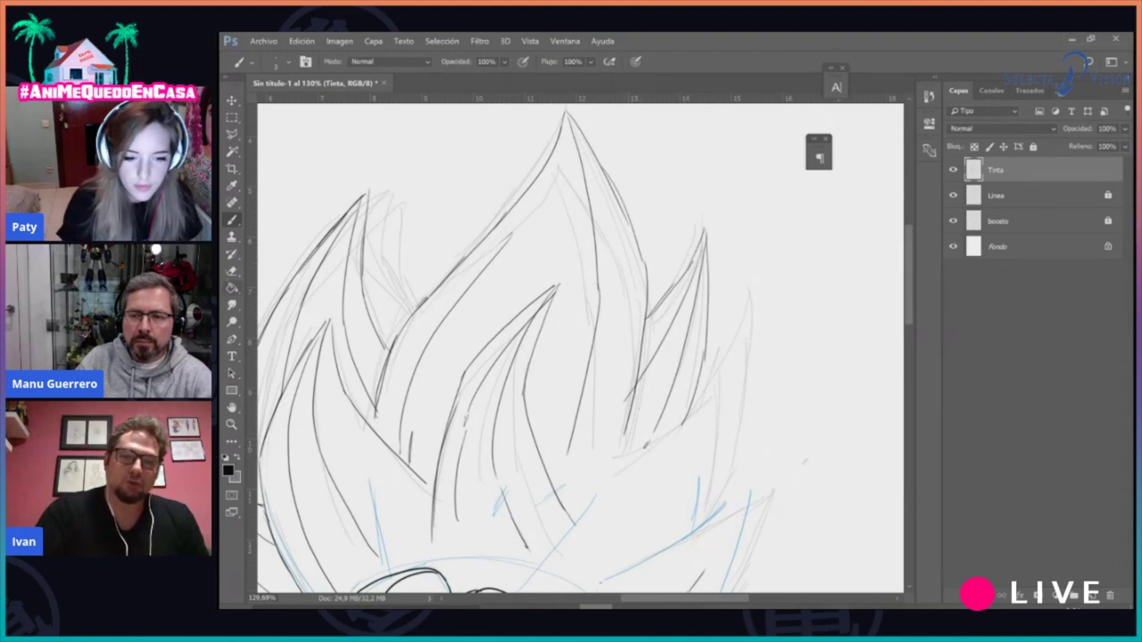
key("e")
left_click_drag(702, 245, 648, 445)
key("b")
mouse_move(703, 239)
left_mouse_down()
mouse_move(618, 451)
mouse_move(710, 398)
left_mouse_up()
Ink the remaining right top spike and the redrawn tip of the large side spike below it
mouse_move(747, 332)
left_mouse_down()
mouse_move(702, 532)
mouse_move(712, 483)
left_mouse_up()
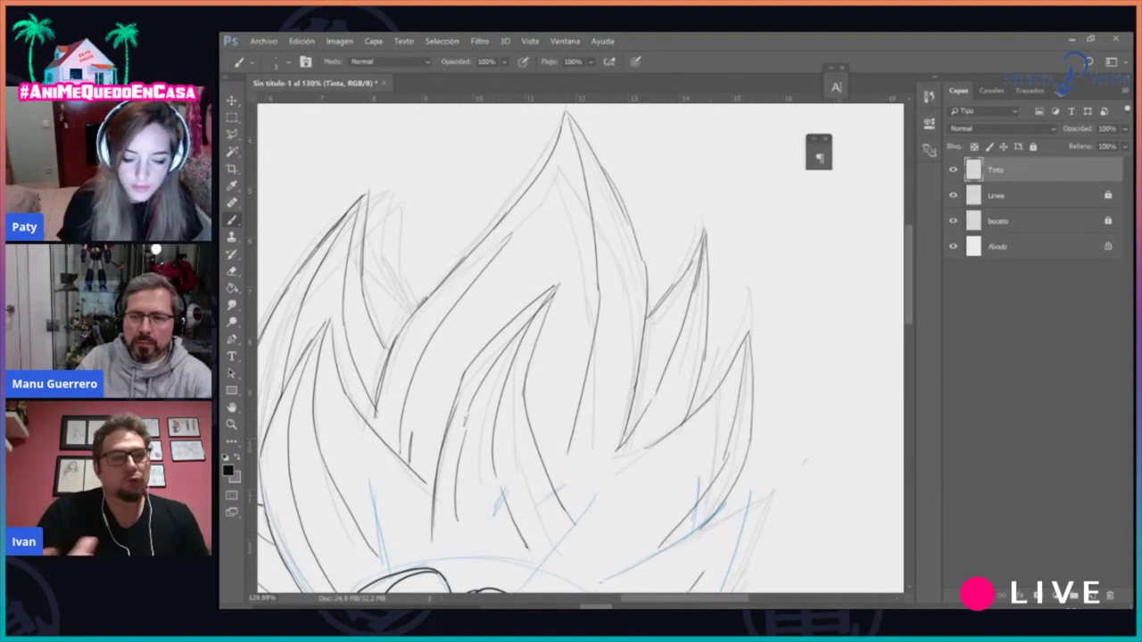
scroll(580, 348, "down", 3)
left_click_drag(737, 398, 616, 450)
left_click_drag(779, 352, 733, 457)
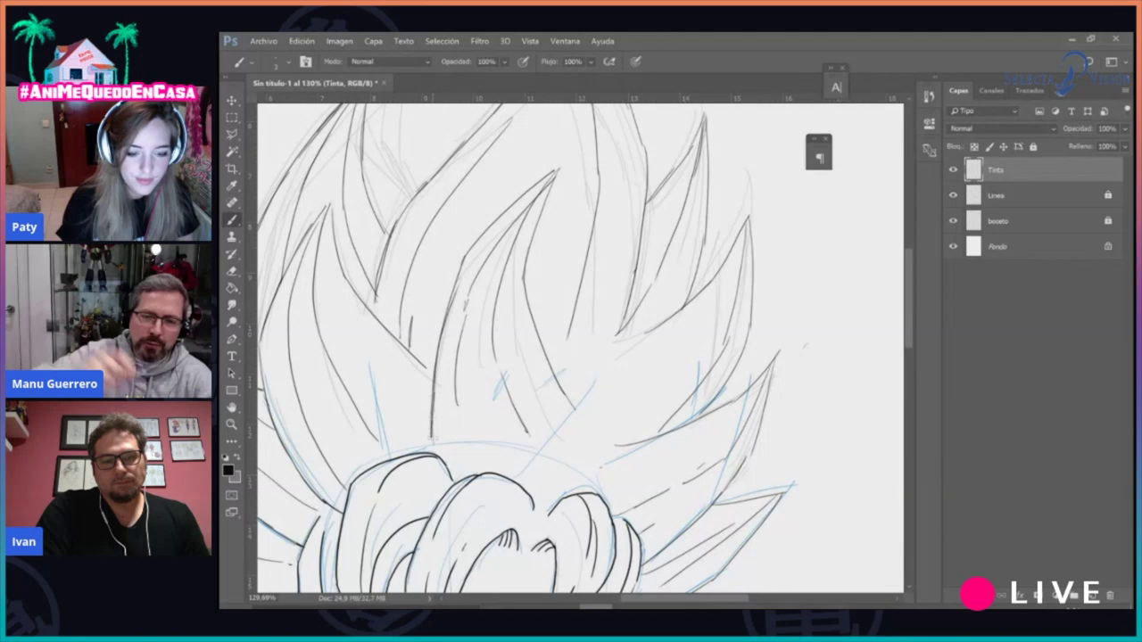
Hide the Linea and boceto layers to check the inked drawing alone, and show both layers again
key("e")
key("z")
left_click_drag(759, 472, 646, 476)
left_click_drag(589, 341, 661, 316)
left_click(954, 195)
left_click(955, 221)
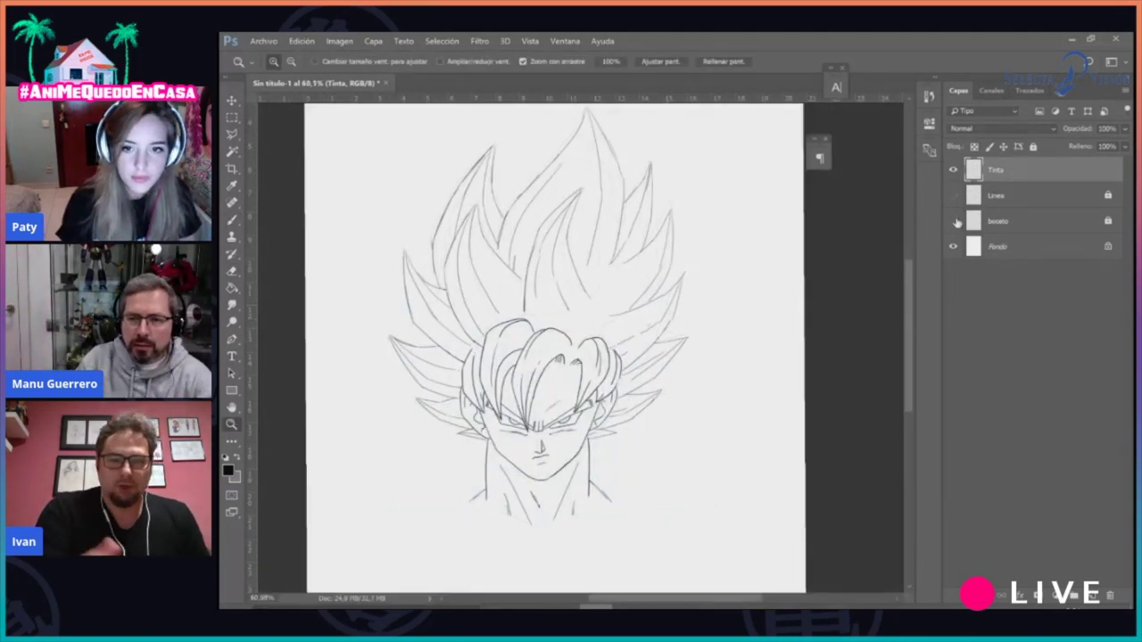
left_click(957, 222)
left_click(954, 197)
Ink the short vertical centre line of the chest below the neck
left_click_drag(593, 510, 598, 415)
left_click_drag(599, 415, 619, 415)
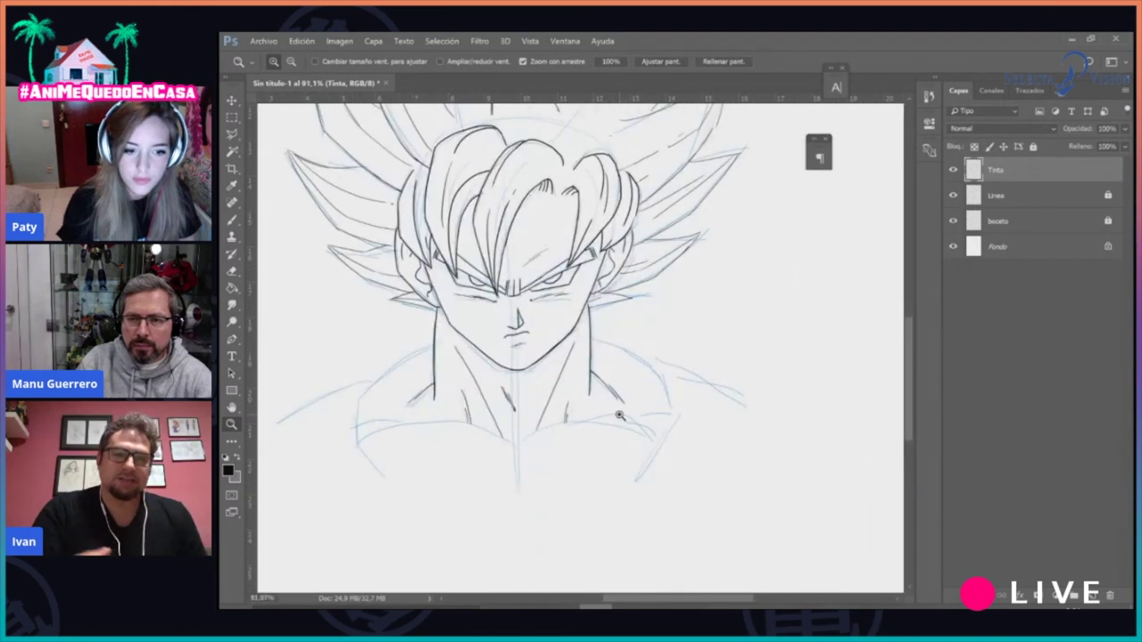
left_click_drag(547, 405, 563, 401)
key("b")
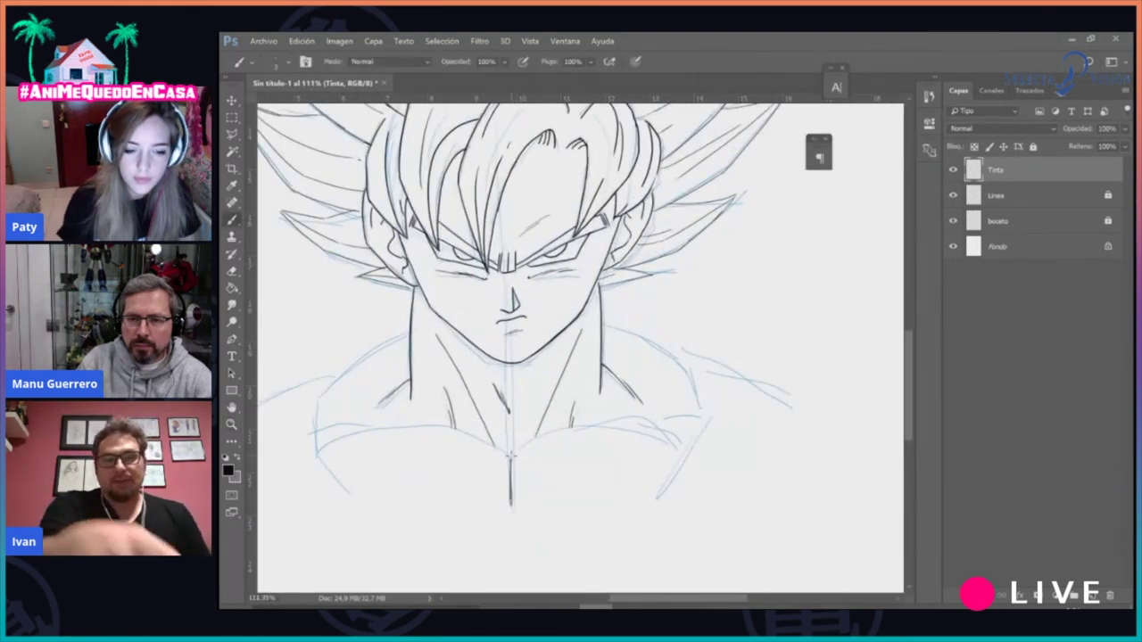
Set the brush size to 4 px
left_click(288, 62)
left_click(1038, 605)
left_click(1088, 436)
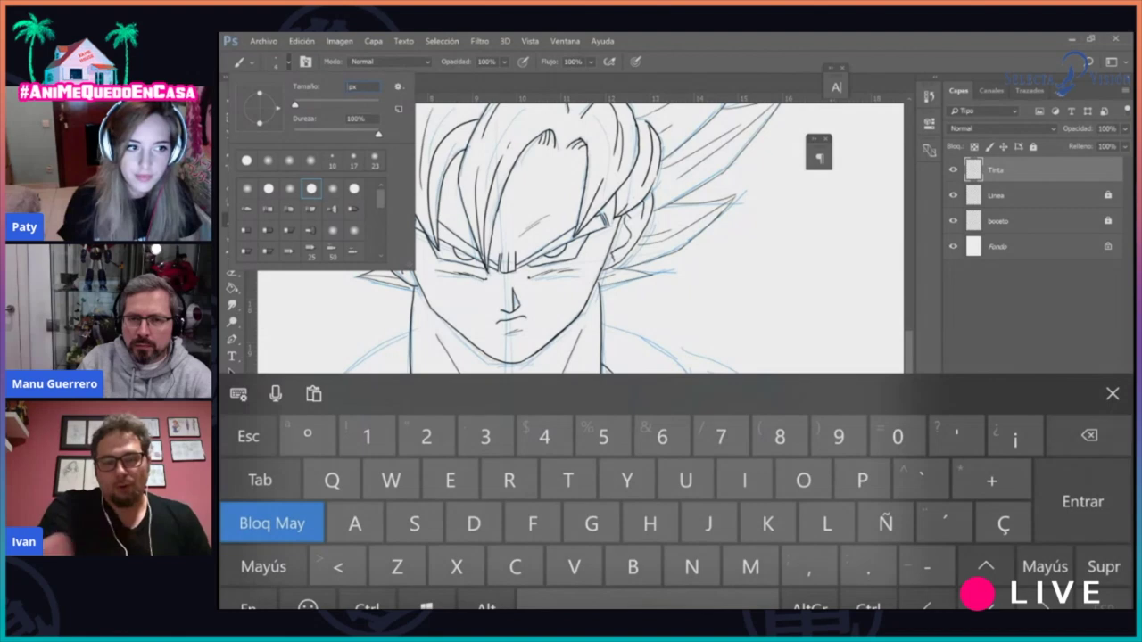
left_click(544, 435)
left_click(1112, 394)
left_click(288, 63)
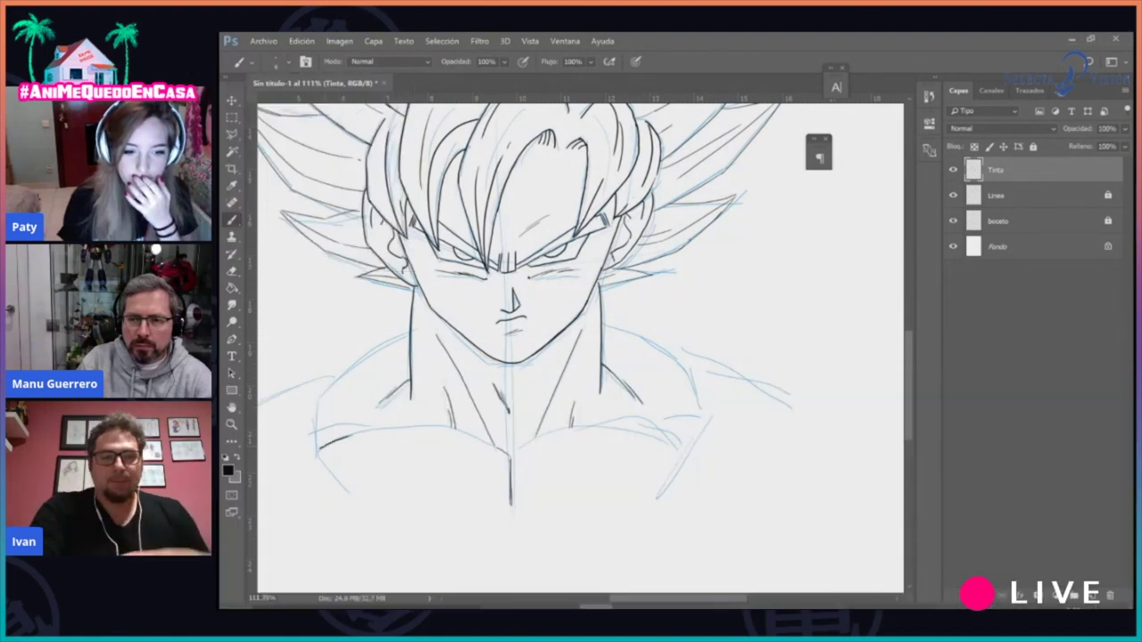
Ink both trapezius slopes, the collarbone strokes and the upper chest curves on either side of the centre line
key("e")
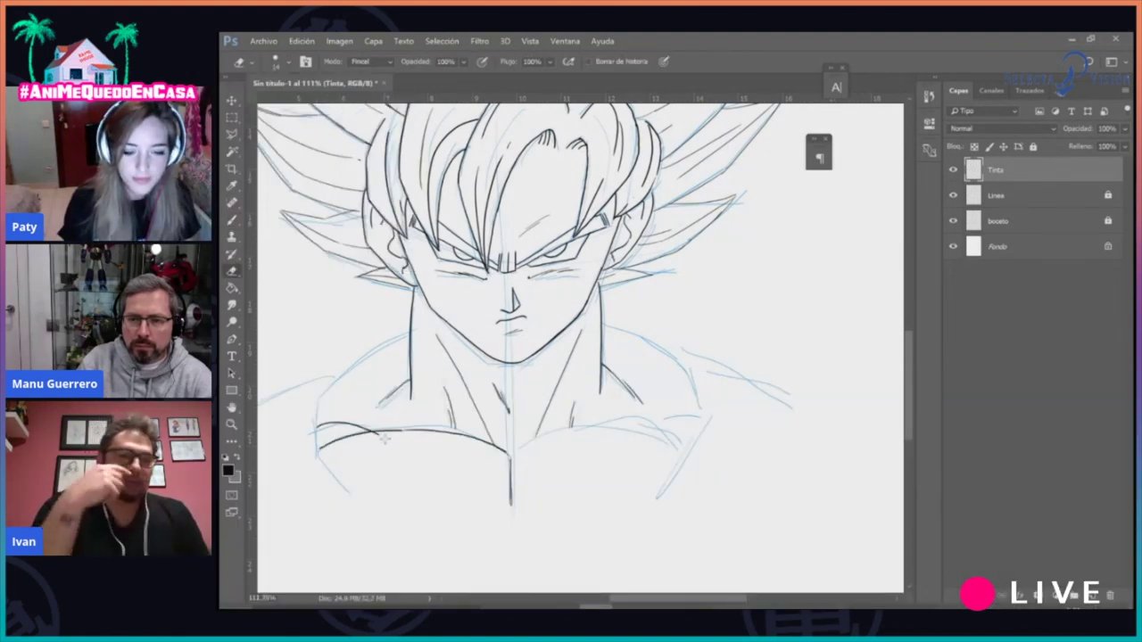
key("b")
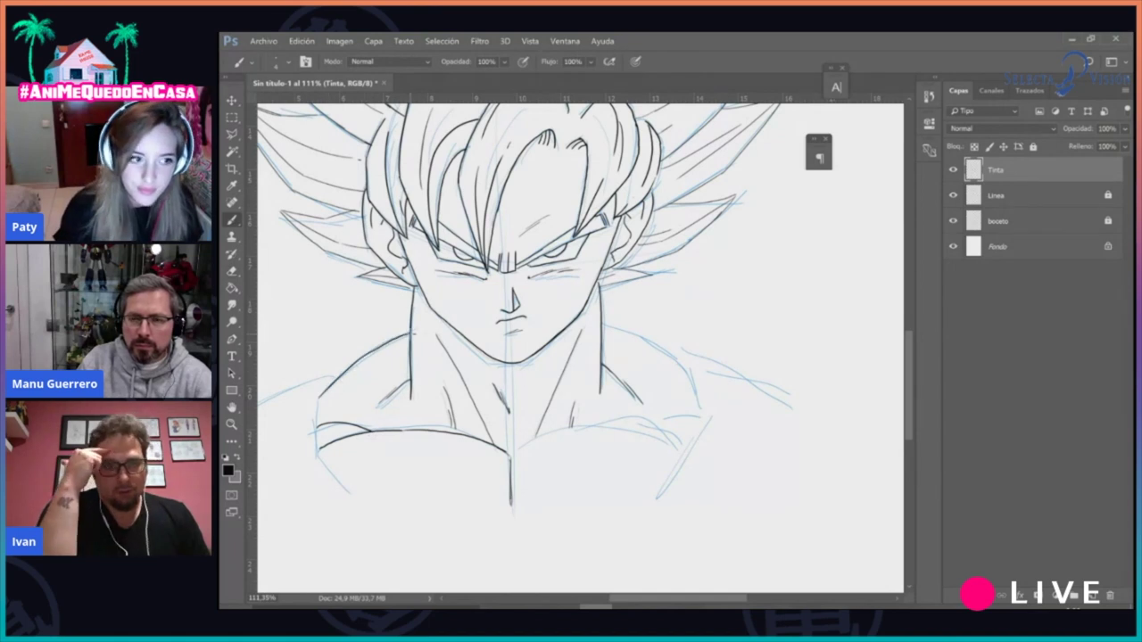
mouse_move(604, 326)
left_mouse_down()
mouse_move(687, 379)
mouse_move(700, 409)
left_mouse_up()
mouse_move(520, 449)
left_mouse_down()
mouse_move(644, 444)
mouse_move(617, 432)
mouse_move(680, 451)
mouse_move(639, 427)
mouse_move(709, 417)
left_mouse_up()
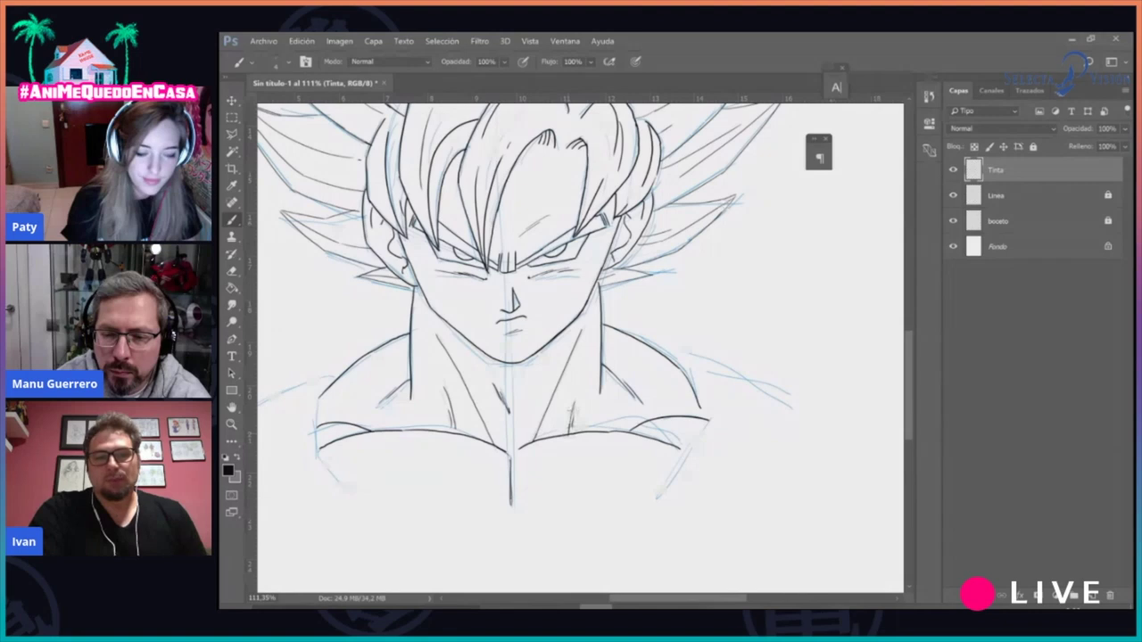
Ink the undershirt's curved neckline, its side edges and the V-shaped collar of the gi below it
mouse_move(322, 389)
left_mouse_down()
mouse_move(314, 455)
mouse_move(392, 526)
mouse_move(573, 519)
mouse_move(656, 496)
left_mouse_up()
left_click_drag(386, 519, 538, 583)
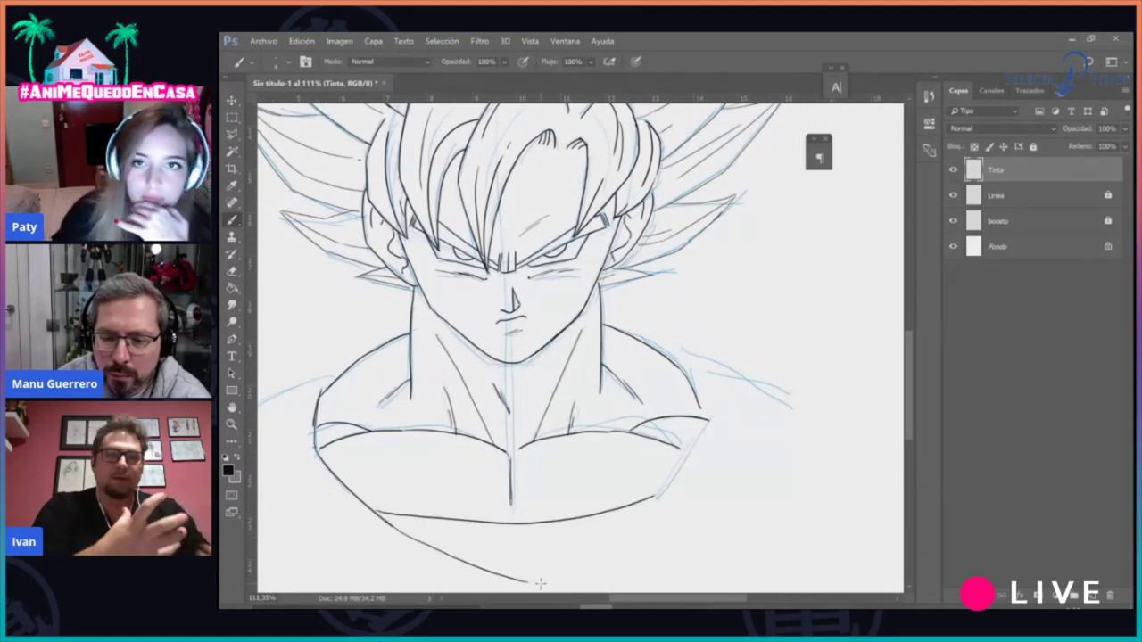
key("e")
left_click_drag(638, 513, 653, 501)
key("s")
left_click(666, 496)
key("Return")
key("b")
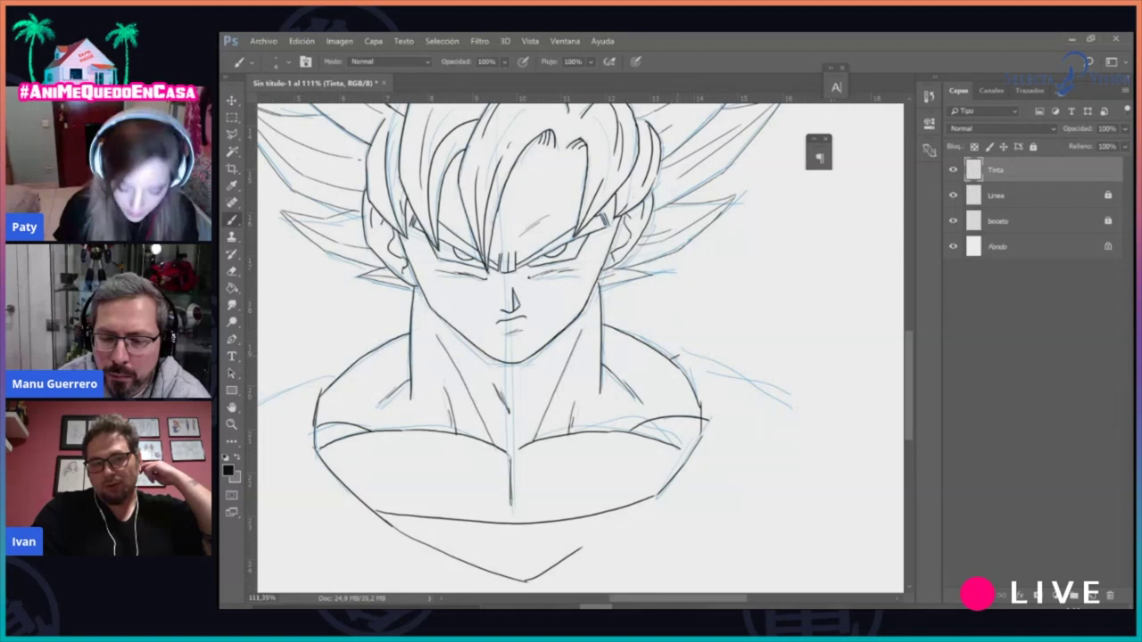
Ink the gi's outer collar edges and folds on both sides, plus both shoulder lines
left_click_drag(731, 486, 673, 564)
mouse_move(329, 376)
left_mouse_down()
mouse_move(307, 393)
mouse_move(348, 562)
left_mouse_up()
left_click_drag(317, 446, 384, 564)
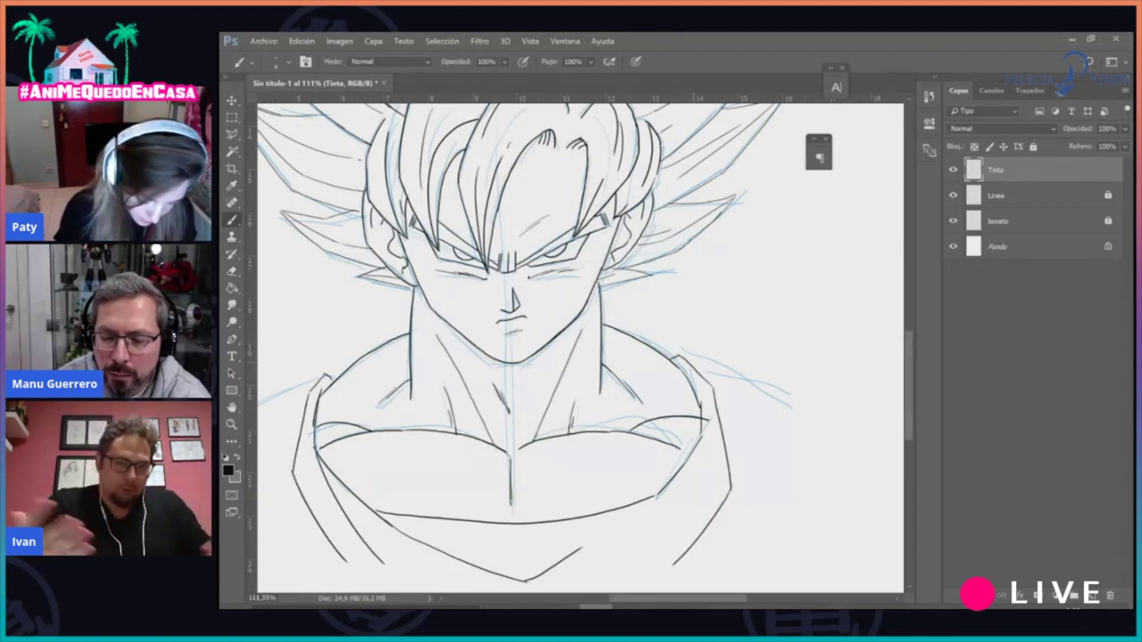
left_click_drag(728, 390, 768, 525)
left_click_drag(748, 392, 864, 435)
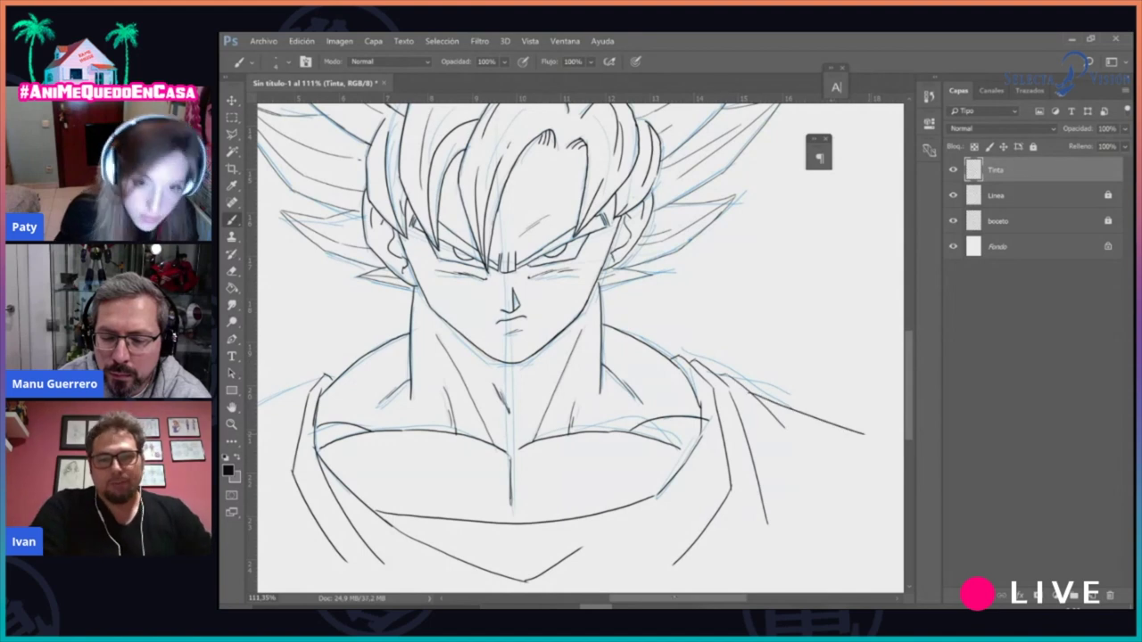
scroll(580, 348, "left", 3)
left_click_drag(434, 406, 348, 435)
Thicken the outlines of the hair spikes on the left side of the head
key("z")
left_click_drag(758, 464, 649, 469)
mouse_move(588, 366)
left_mouse_down()
mouse_move(643, 408)
mouse_move(675, 341)
left_mouse_up()
key("b")
left_click_drag(909, 388, 908, 327)
double_click(232, 408)
key("z")
left_click_drag(516, 280, 606, 273)
key("b")
left_click_drag(421, 190, 452, 356)
mouse_move(312, 210)
left_mouse_down()
mouse_move(353, 288)
mouse_move(416, 344)
mouse_move(359, 366)
mouse_move(424, 366)
left_mouse_up()
Hide the Linea and boceto layers and examine the inked face by itself
key("z")
left_click(953, 195)
left_click(953, 222)
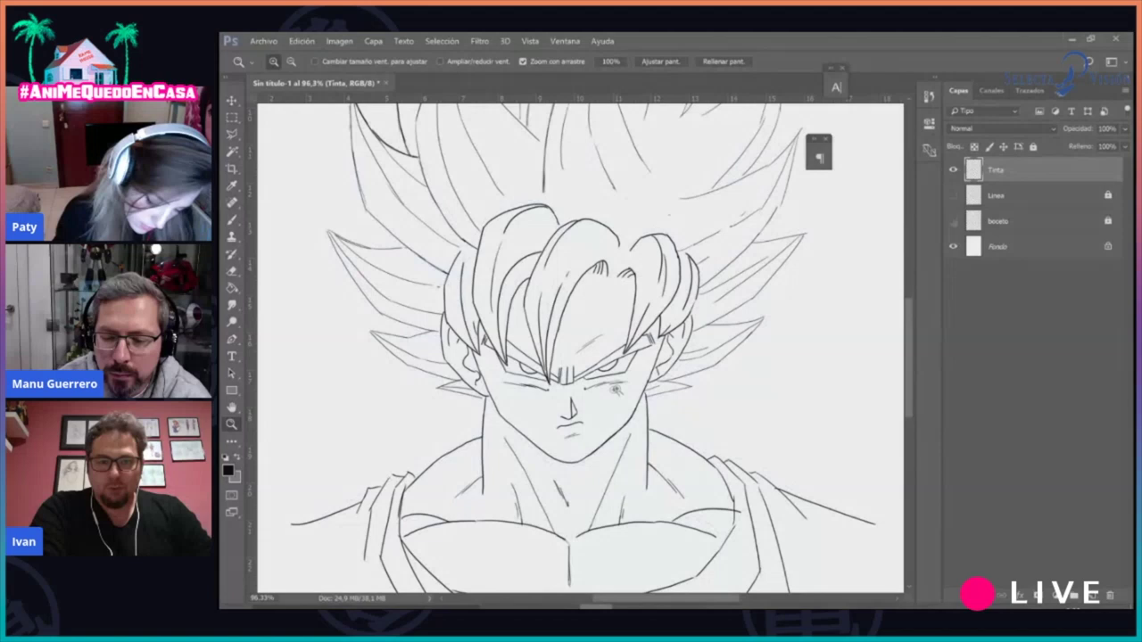
left_click_drag(609, 390, 636, 390)
key("b")
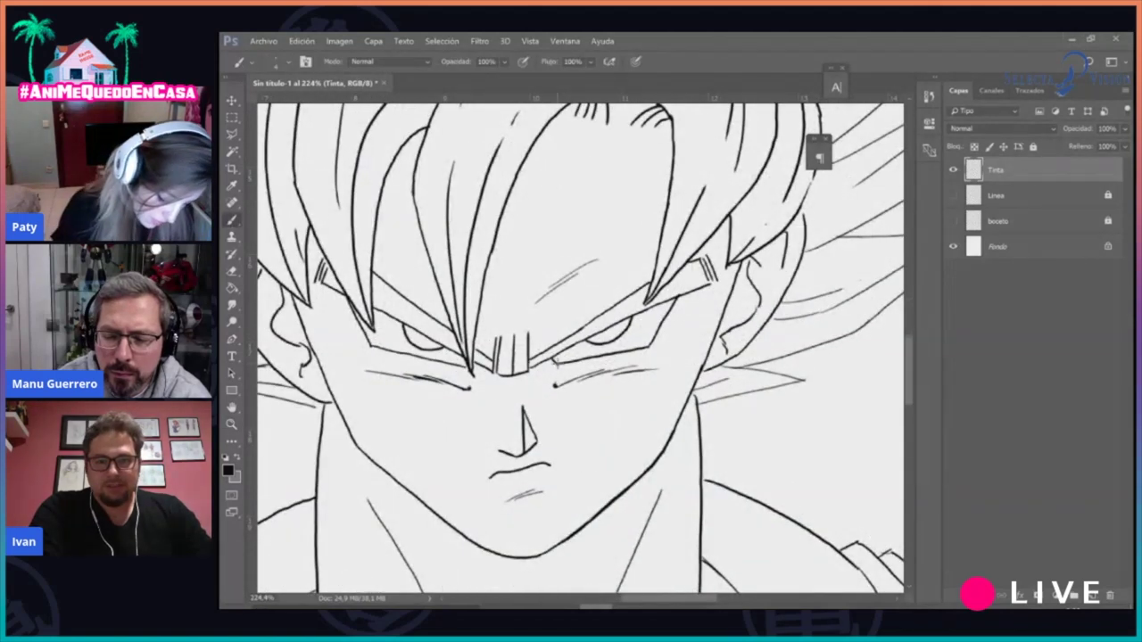
Erase stray marks along the large left side spike and thicken its outline
key("z")
left_click_drag(695, 401, 620, 402)
left_click_drag(429, 169, 464, 170)
left_click_drag(908, 315, 907, 289)
key("e")
mouse_move(405, 291)
left_mouse_down()
mouse_move(428, 337)
mouse_move(539, 427)
left_mouse_up()
mouse_move(509, 380)
left_mouse_down()
mouse_move(501, 342)
mouse_move(521, 414)
left_mouse_up()
mouse_move(405, 292)
left_mouse_down()
mouse_move(402, 330)
mouse_move(543, 429)
left_mouse_up()
key("b")
left_click_drag(406, 400, 436, 535)
left_click_drag(507, 247, 503, 396)
Thicken the upper edge of the lower left hair spike towards its tip
key("z")
mouse_move(705, 401)
left_mouse_down()
mouse_move(637, 419)
mouse_move(675, 332)
mouse_move(687, 333)
left_mouse_up()
mouse_move(333, 324)
left_mouse_down()
mouse_move(402, 337)
mouse_move(438, 398)
mouse_move(485, 437)
left_mouse_up()
key("b")
left_click_drag(291, 373, 368, 407)
Thicken both edges of the tall right side hair spike up to its tip
key("z")
mouse_move(732, 343)
left_mouse_down()
mouse_move(615, 331)
mouse_move(679, 308)
mouse_move(765, 223)
left_mouse_up()
key("b")
key("b")
scroll(580, 348, "up", 3)
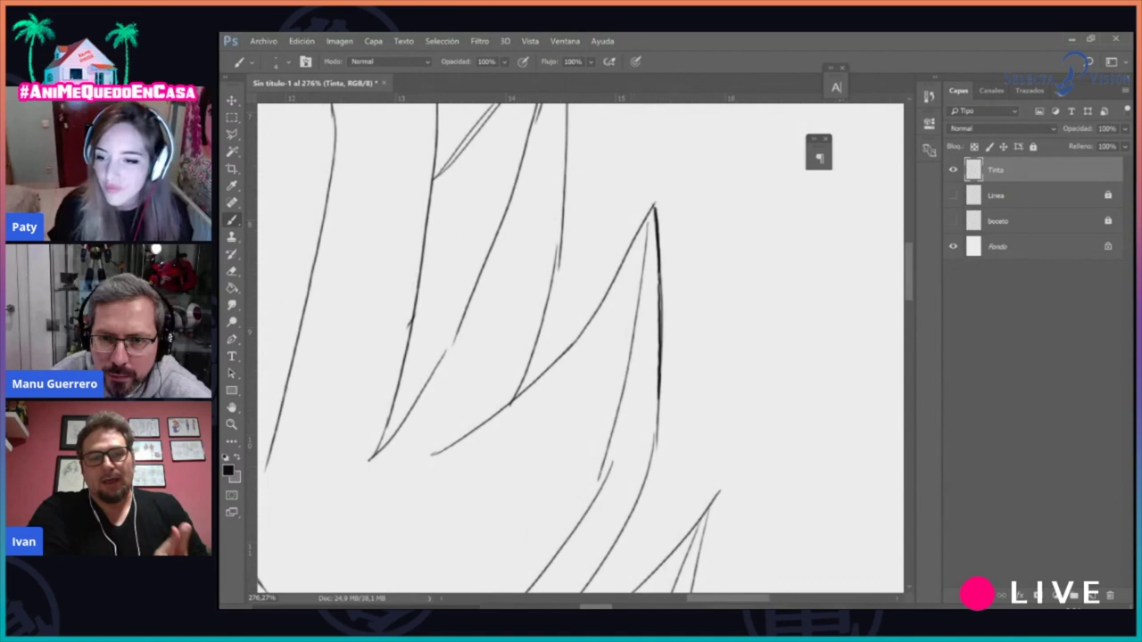
left_click_drag(577, 343, 655, 204)
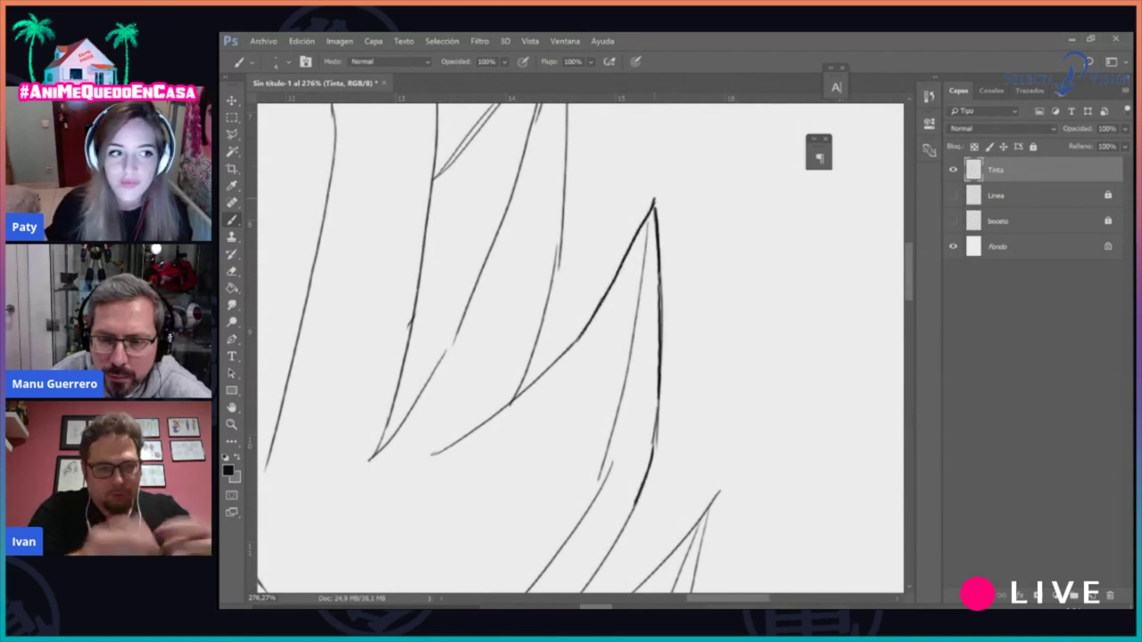
Clean up the lower edge of the next right side spike and redraw it down to the spike below
left_click_drag(911, 274, 910, 314)
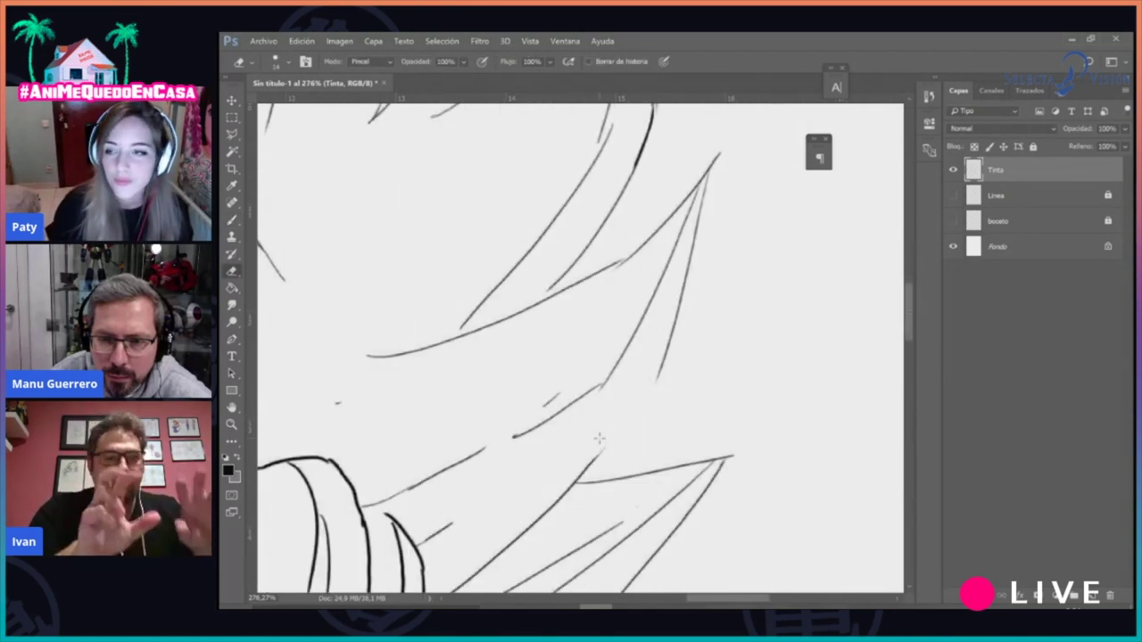
left_click_drag(578, 480, 646, 389)
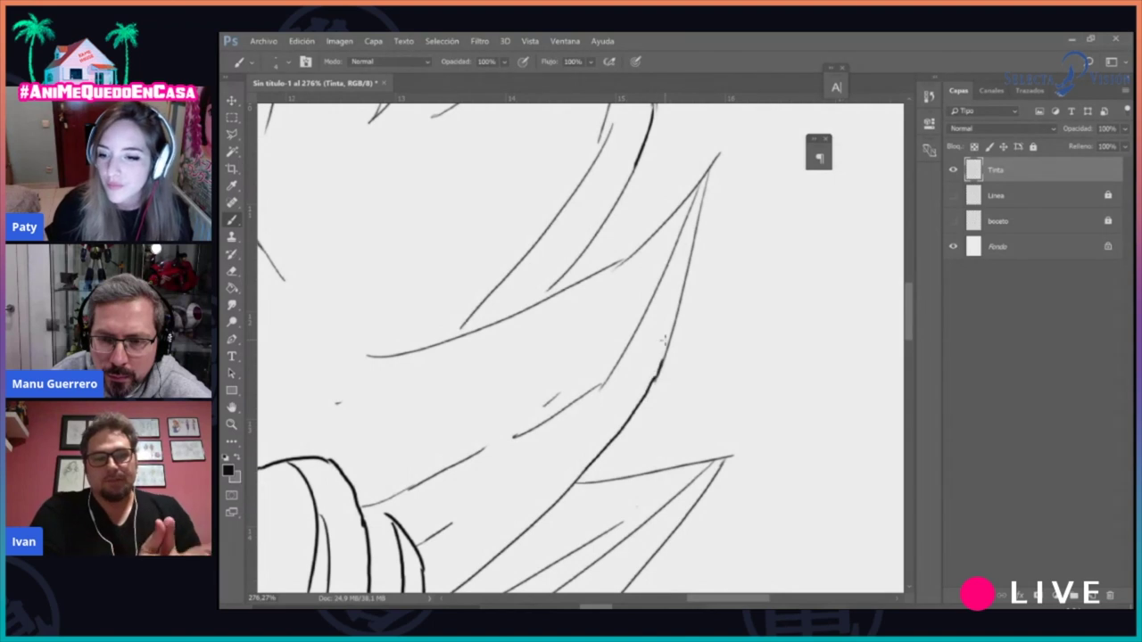
key("z")
mouse_move(629, 279)
left_mouse_down()
mouse_move(576, 282)
mouse_move(589, 282)
left_mouse_up()
left_click_drag(552, 375, 579, 365)
key("b")
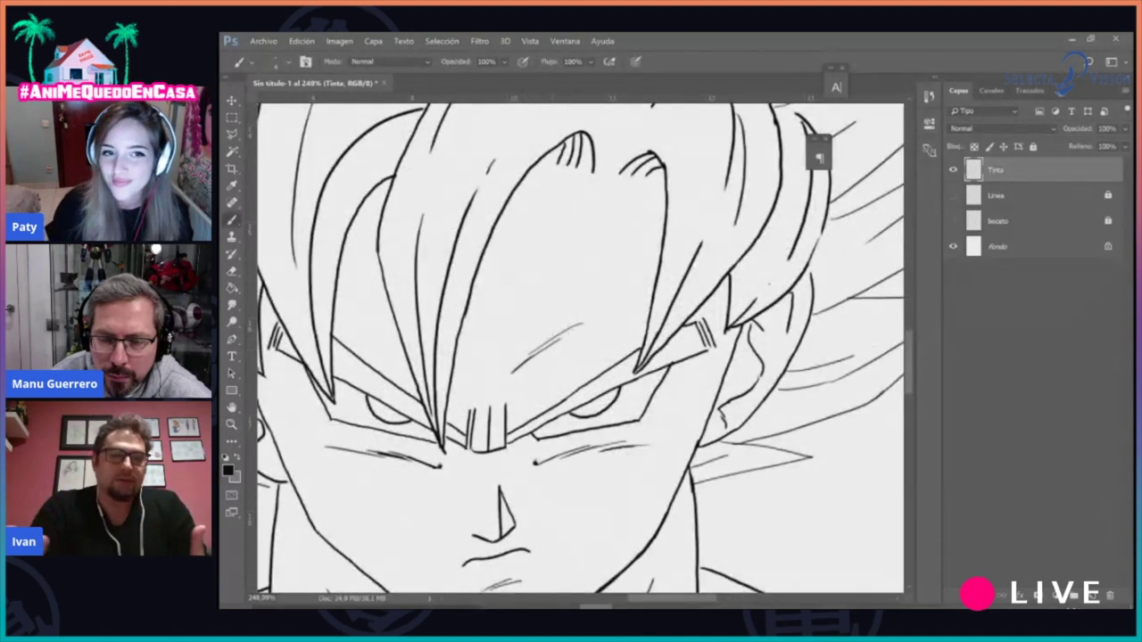
Touch up the inked lines of the lower face and erase stray marks
key("z")
left_click_drag(709, 447, 656, 451)
left_click_drag(654, 502, 694, 496)
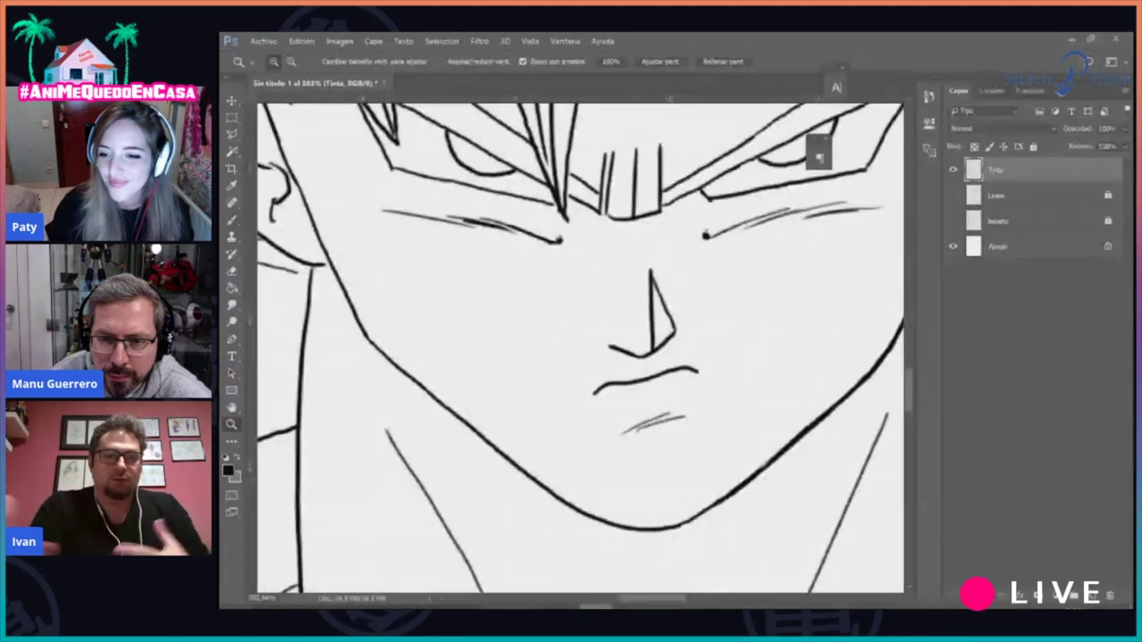
key("b")
key("z")
left_click_drag(727, 390, 580, 393)
left_click_drag(613, 223, 746, 290)
key("e")
left_click_drag(613, 203, 575, 414)
Rework the forehead creases and the fine lines under the eyes with the brush and eraser
key("z")
mouse_move(556, 459)
left_mouse_down()
mouse_move(622, 434)
mouse_move(685, 310)
mouse_move(638, 315)
mouse_move(653, 327)
left_mouse_up()
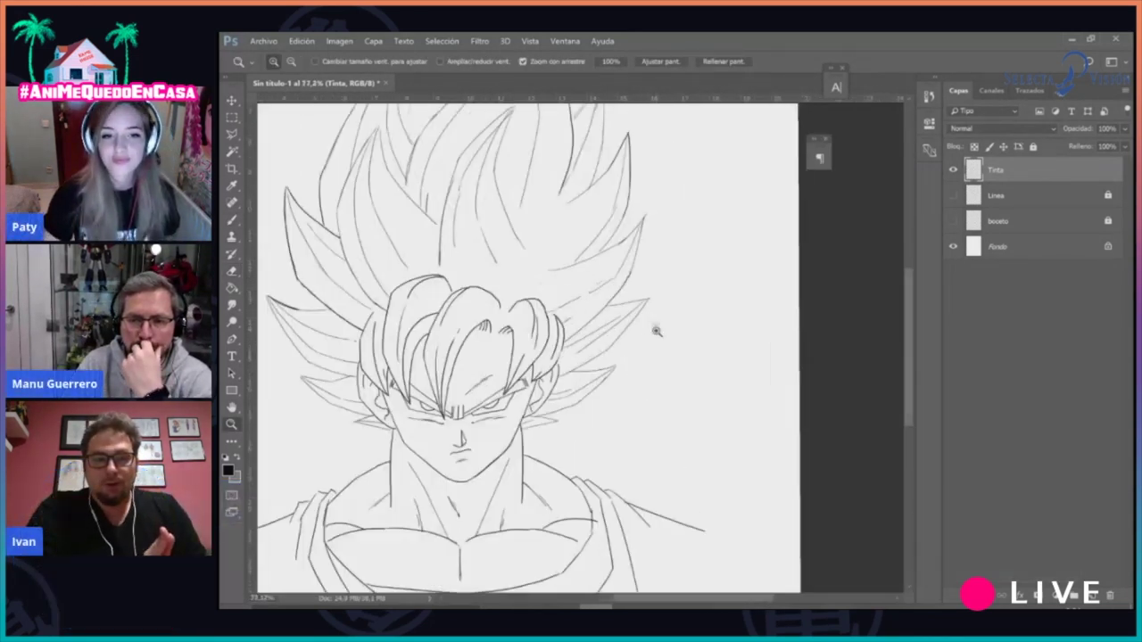
mouse_move(564, 416)
left_mouse_down()
mouse_move(600, 412)
mouse_move(545, 421)
left_mouse_up()
key("e")
key("b")
scroll(580, 348, "left", 3)
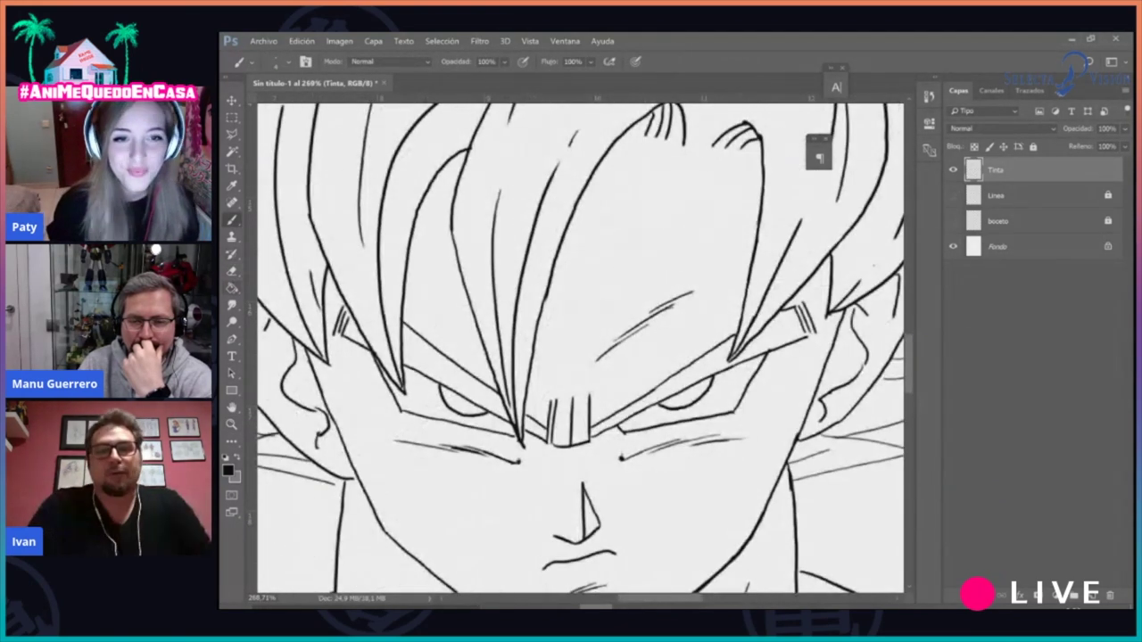
key("e")
key("b")
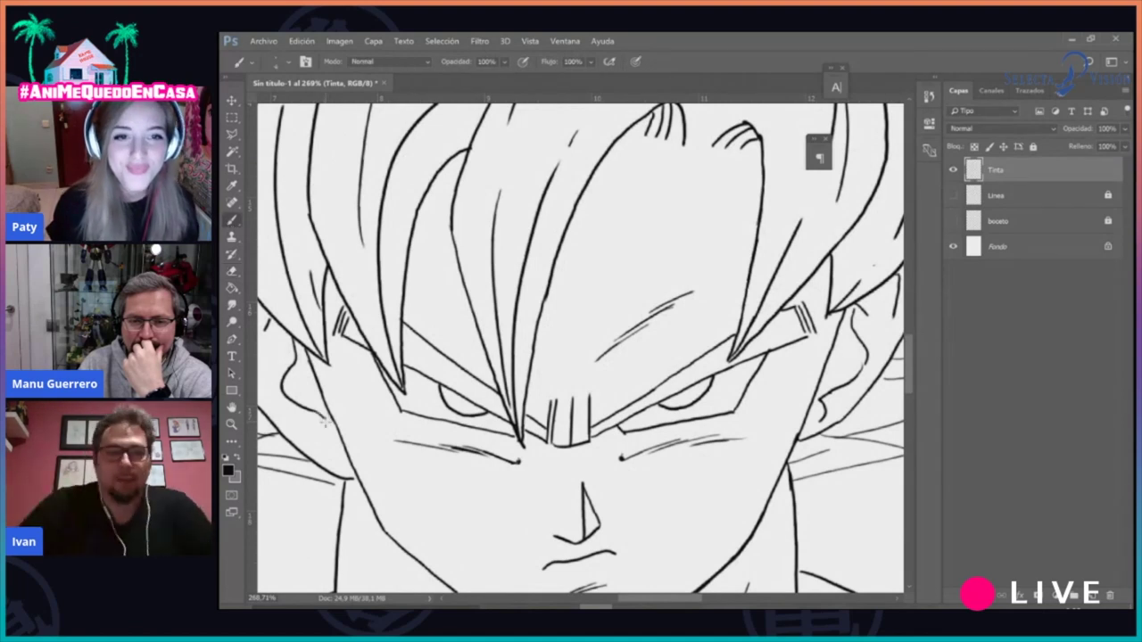
Erase the doubled and overshooting strokes along the edges of the left hair spikes
key("z")
left_click_drag(576, 384, 500, 366)
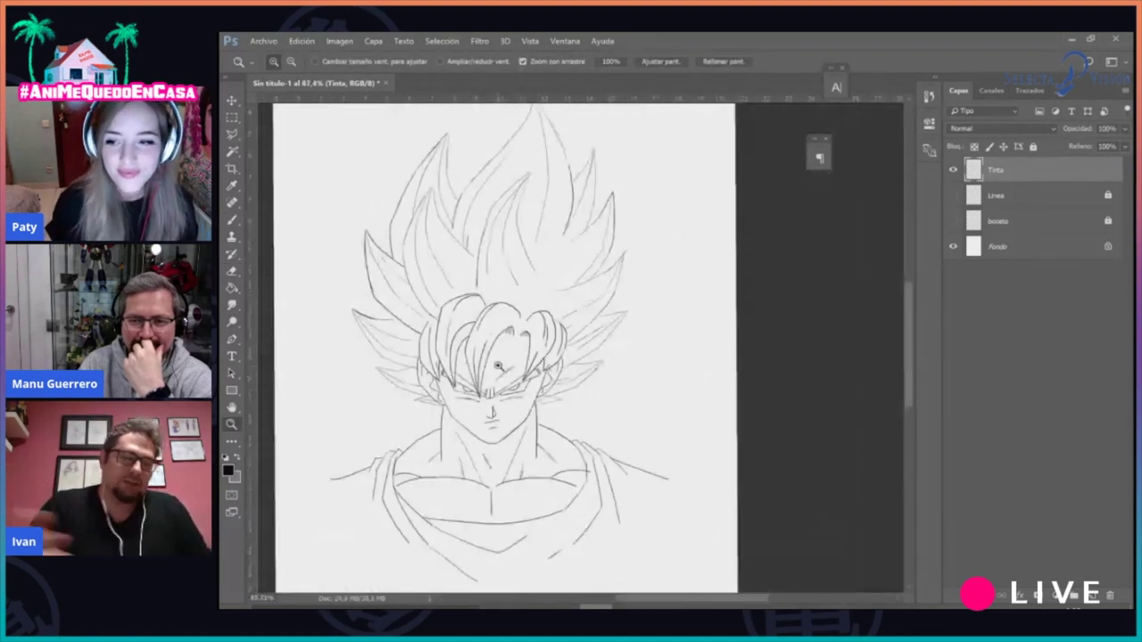
left_click_drag(368, 268, 438, 291)
key("e")
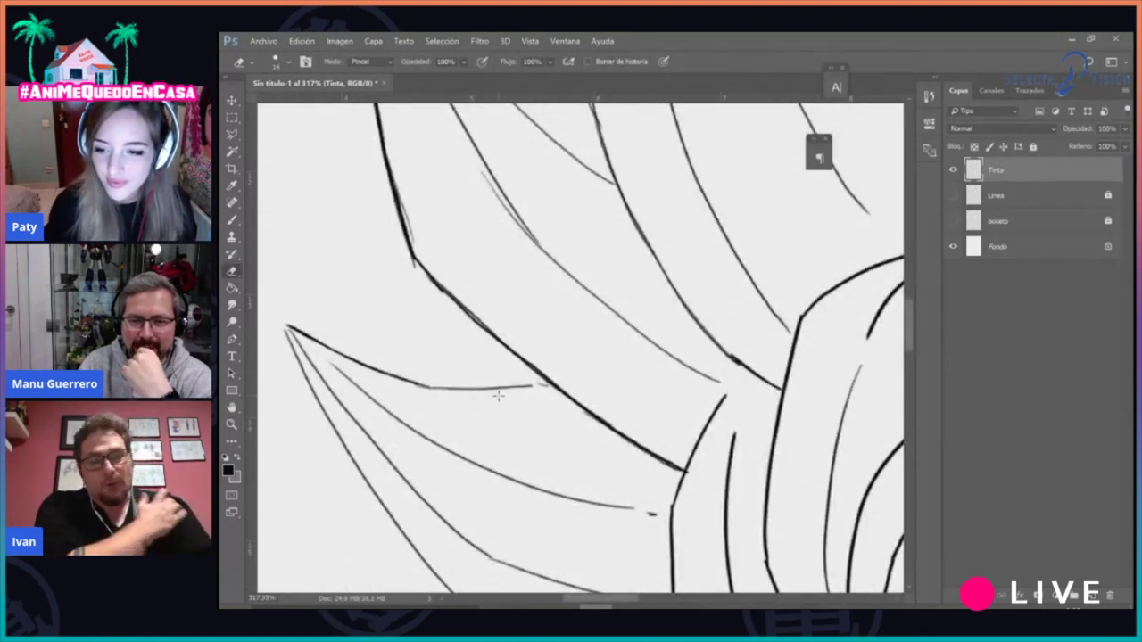
left_click_drag(434, 289, 542, 385)
scroll(524, 331, "up", 5)
left_click_drag(357, 214, 359, 280)
left_click_drag(369, 209, 373, 278)
left_click_drag(412, 507, 401, 446)
scroll(399, 337, "up", 3)
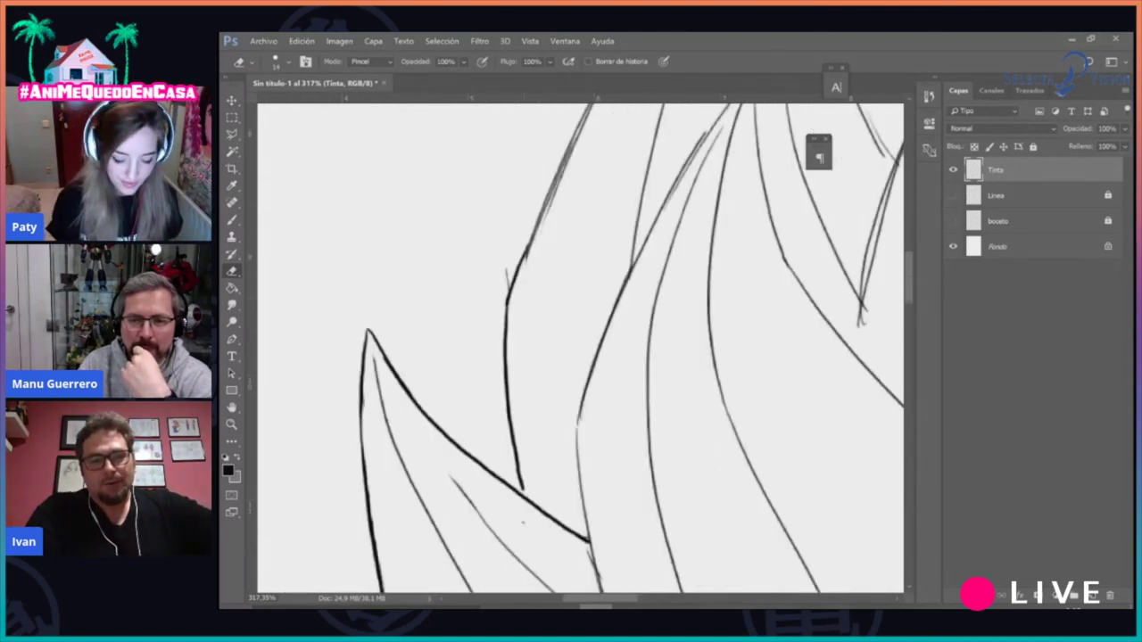
Place a horizontal guide across the canvas through the hair, just above the fringe
key("z")
left_click_drag(750, 373, 577, 438)
left_click_drag(628, 294, 750, 277)
mouse_move(772, 259)
left_mouse_down()
mouse_move(640, 324)
mouse_move(682, 313)
left_mouse_up()
left_click_drag(639, 384, 616, 413)
left_click_drag(605, 99, 612, 332)
left_click_drag(408, 347, 457, 343)
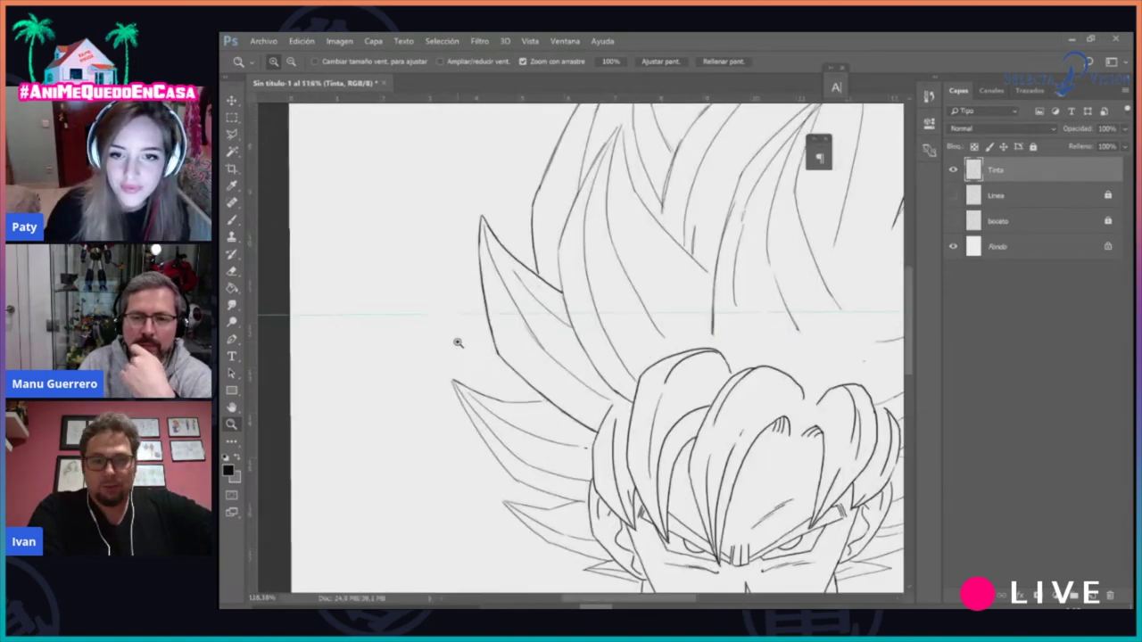
Create a new layer named Fondo above the Tinta layer
left_click(373, 41)
mouse_move(384, 54)
left_click(548, 56)
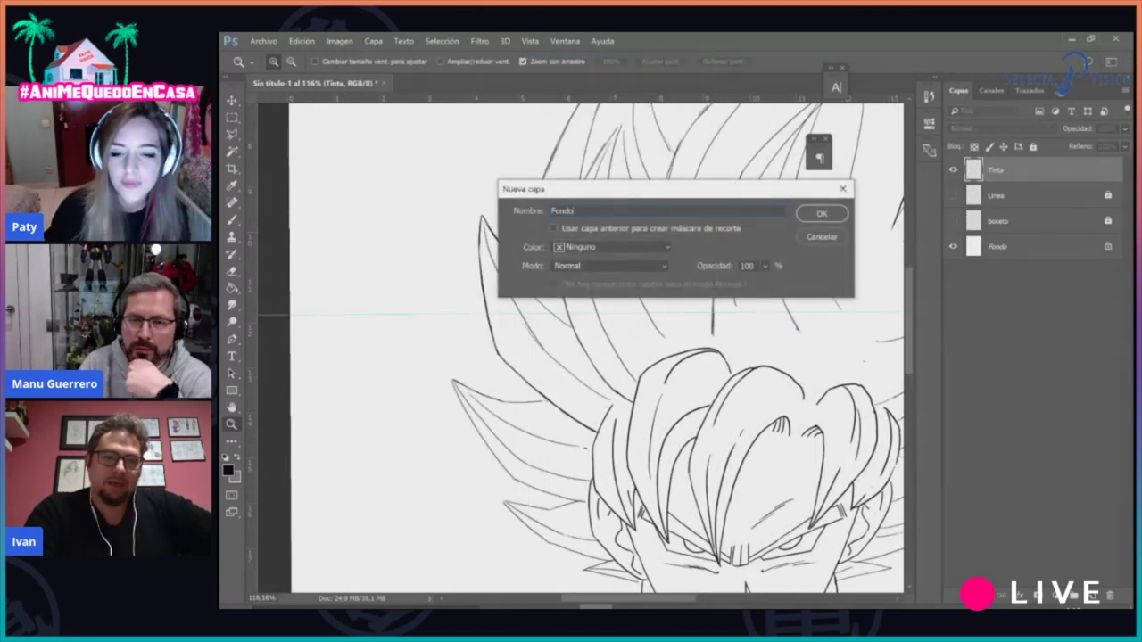
key("Return")
key("b")
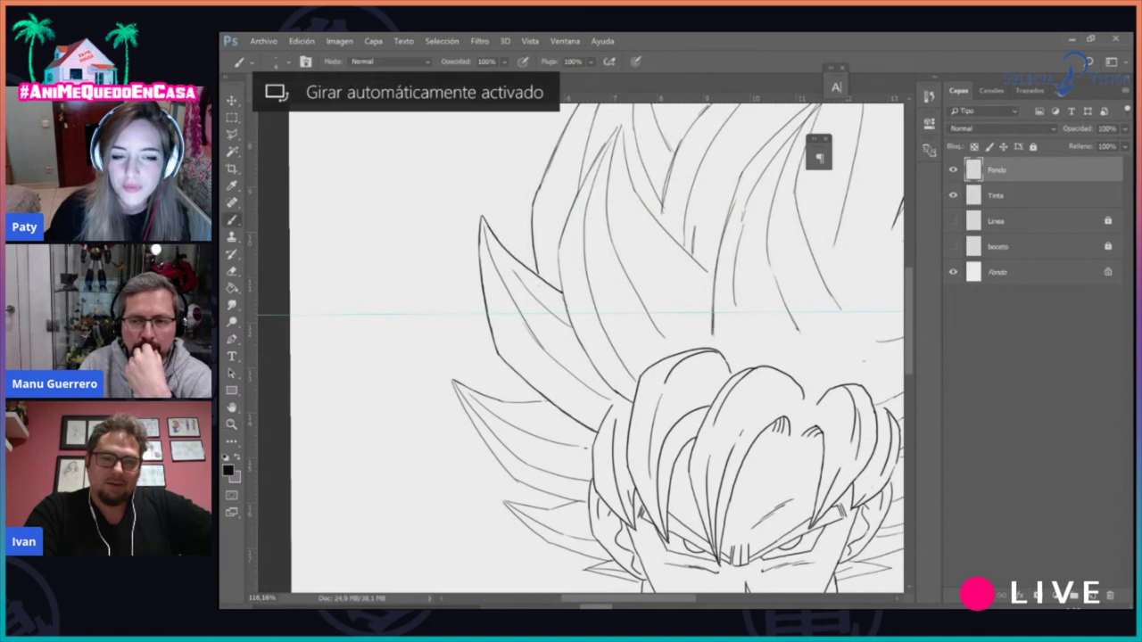
Set the brush size to 3 px, lock the Tinta layer and make the new Fondo layer active
left_click(288, 63)
type("3")
key("Return")
scroll(301, 375, "up", 1)
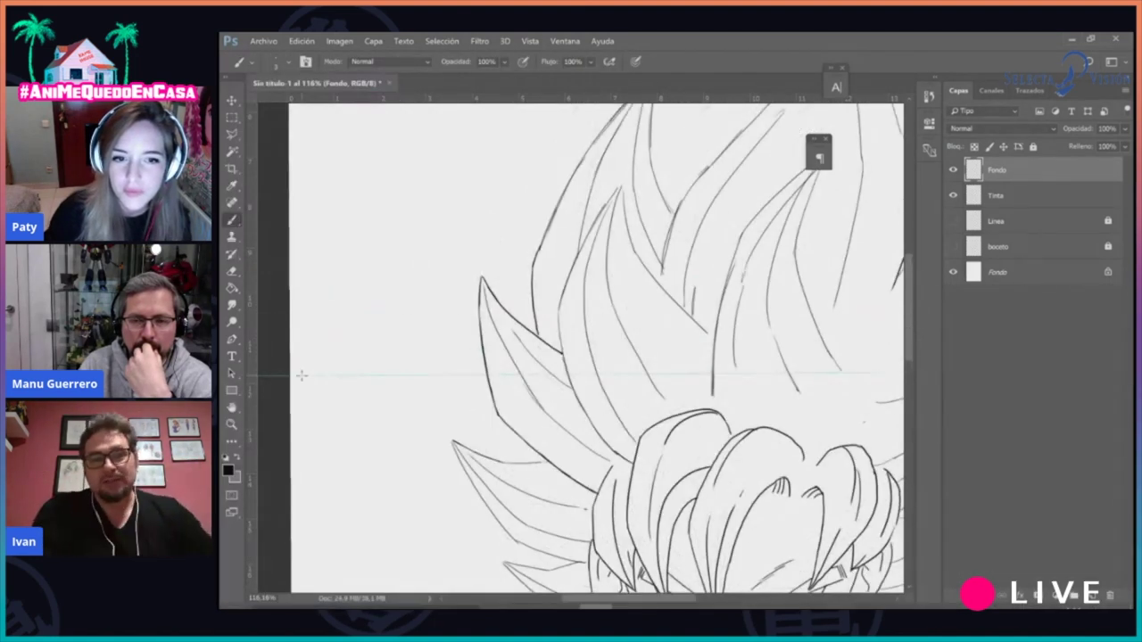
left_click(1000, 194)
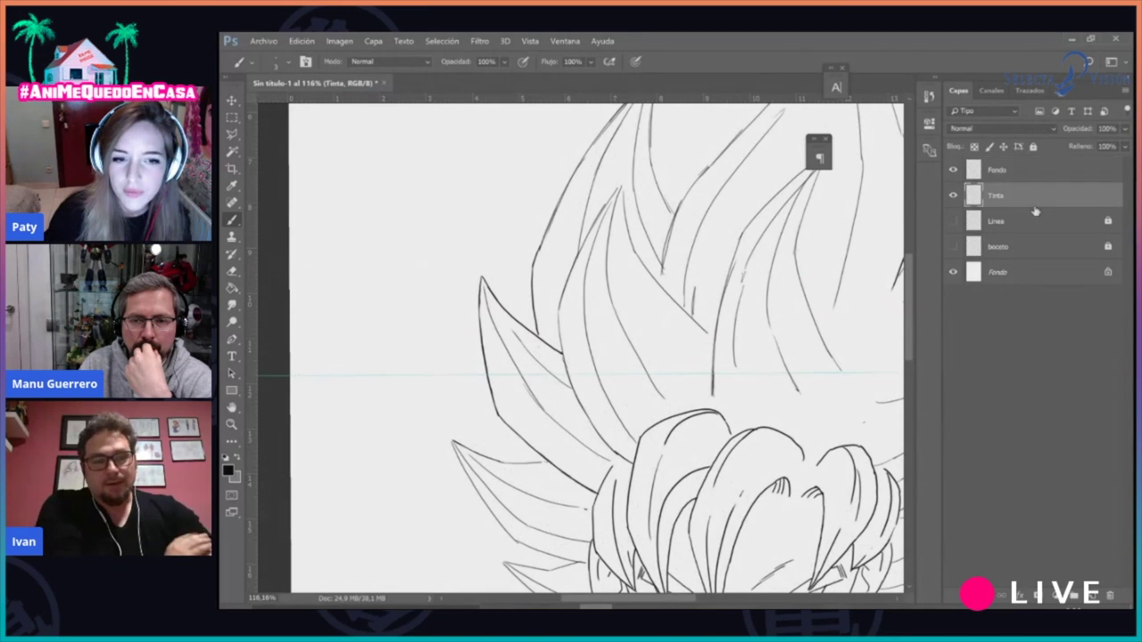
left_click(1031, 168)
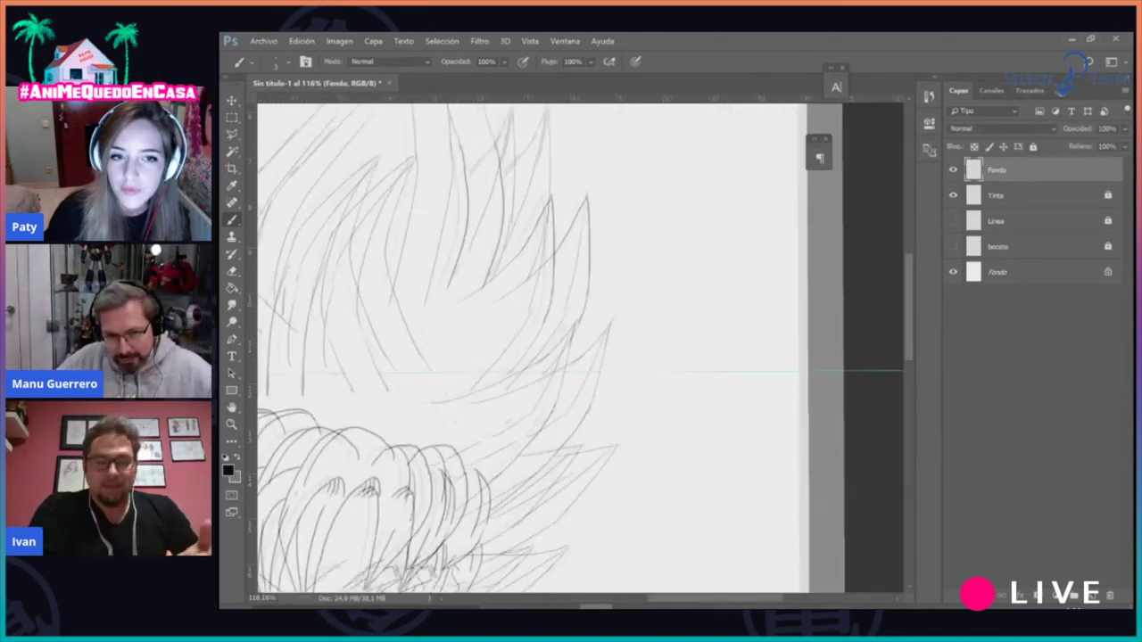
Draw two parallel horizontal lines from the right hair spikes to the canvas edge, lowering the guide for the second one
scroll(571, 357, "right", 3)
left_click_drag(463, 371, 686, 377)
key("e")
mouse_move(567, 373)
left_mouse_down()
mouse_move(651, 377)
mouse_move(475, 371)
left_mouse_up()
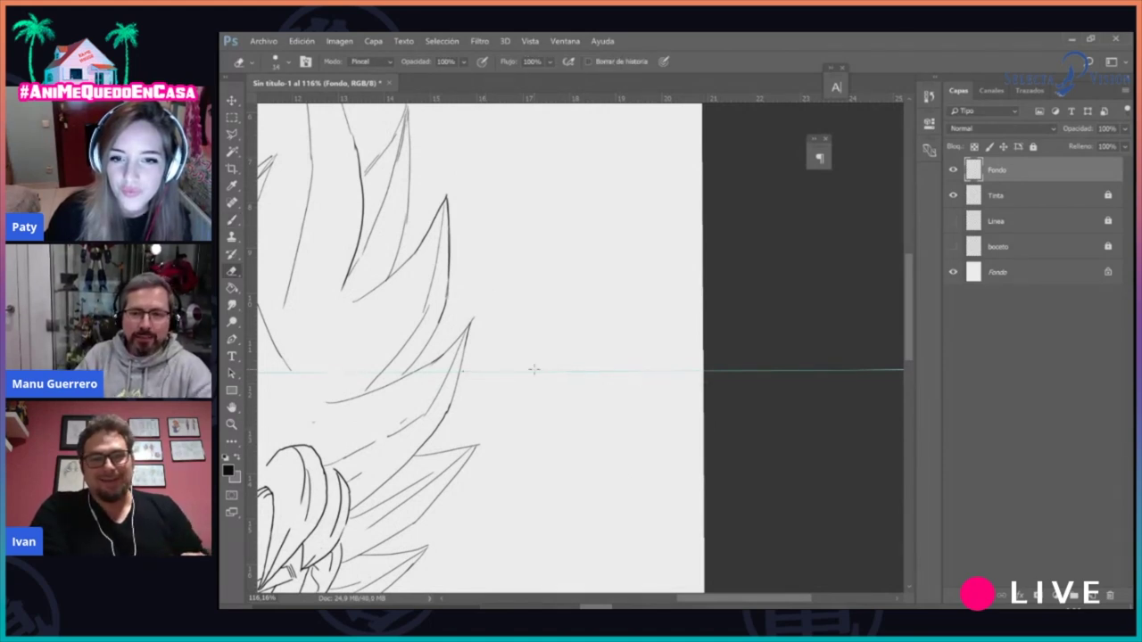
key("b")
key("v")
left_click_drag(763, 370, 765, 383)
key("b")
left_click_drag(468, 384, 712, 388)
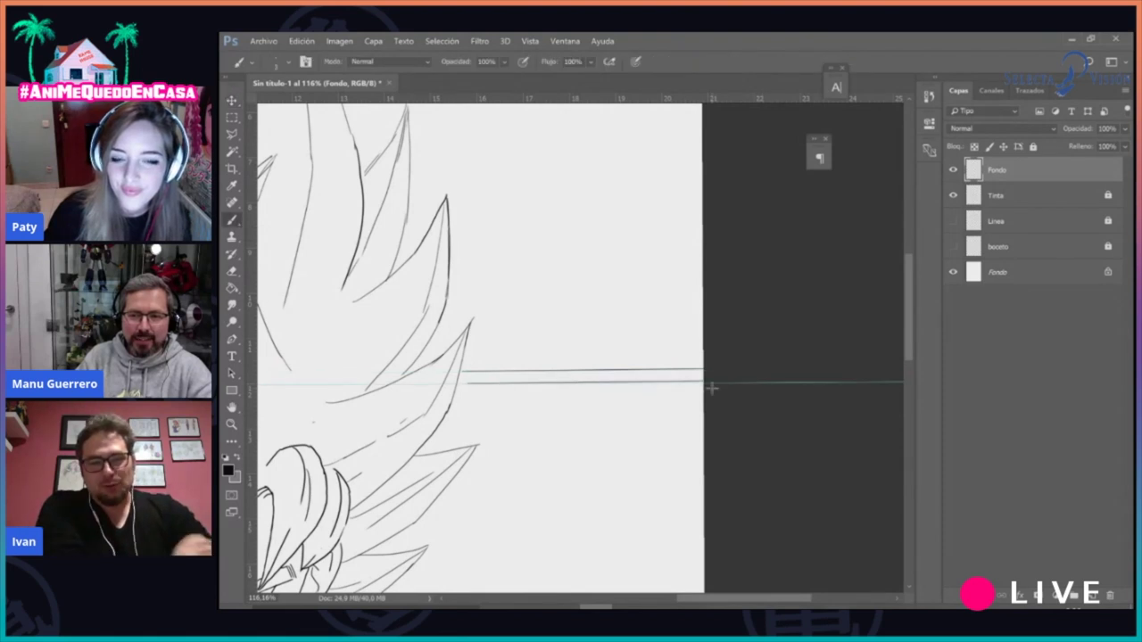
Draw the matching second horizontal line between the left canvas edge and the hair, and remove the guide
scroll(712, 387, "left", 10)
scroll(571, 389, "right", 2)
left_click_drag(425, 391, 447, 391)
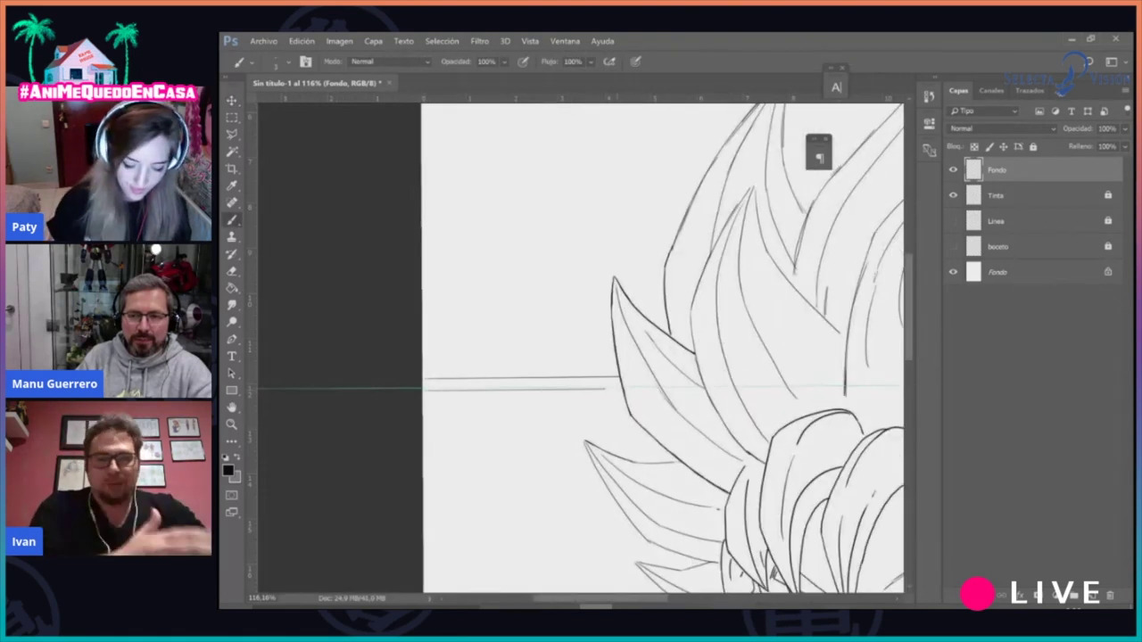
key("v")
left_click_drag(660, 390, 549, 429)
Sketch cloud outlines on both sides of the head and rock formations behind both shoulders on the Fondo layer
key("z")
left_click_drag(645, 367, 638, 400)
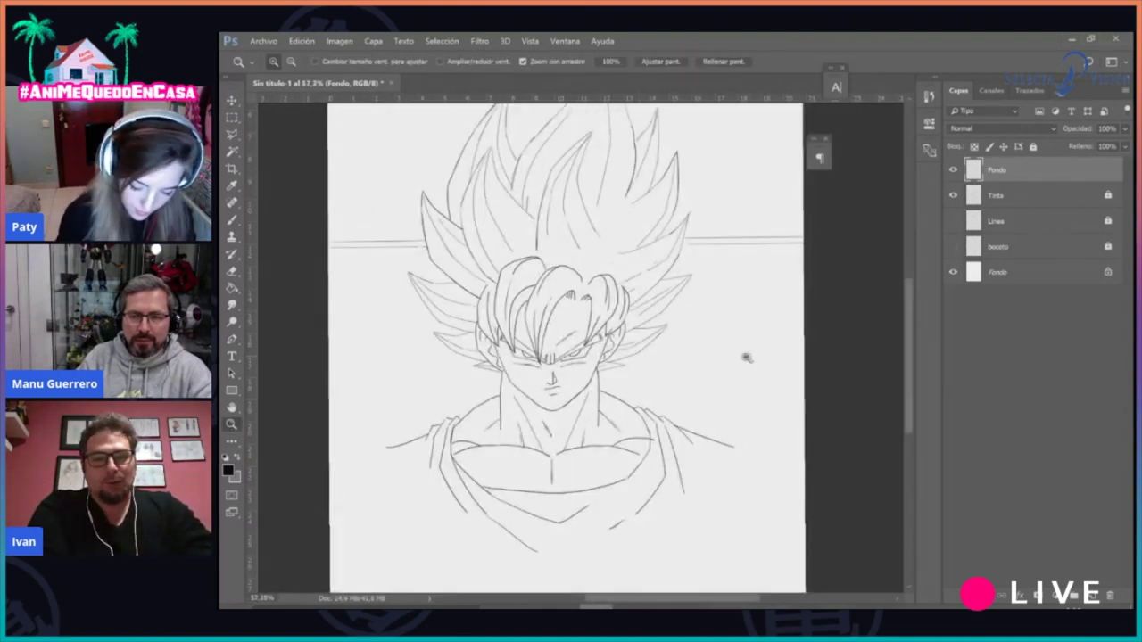
left_click_drag(729, 364, 747, 362)
key("b")
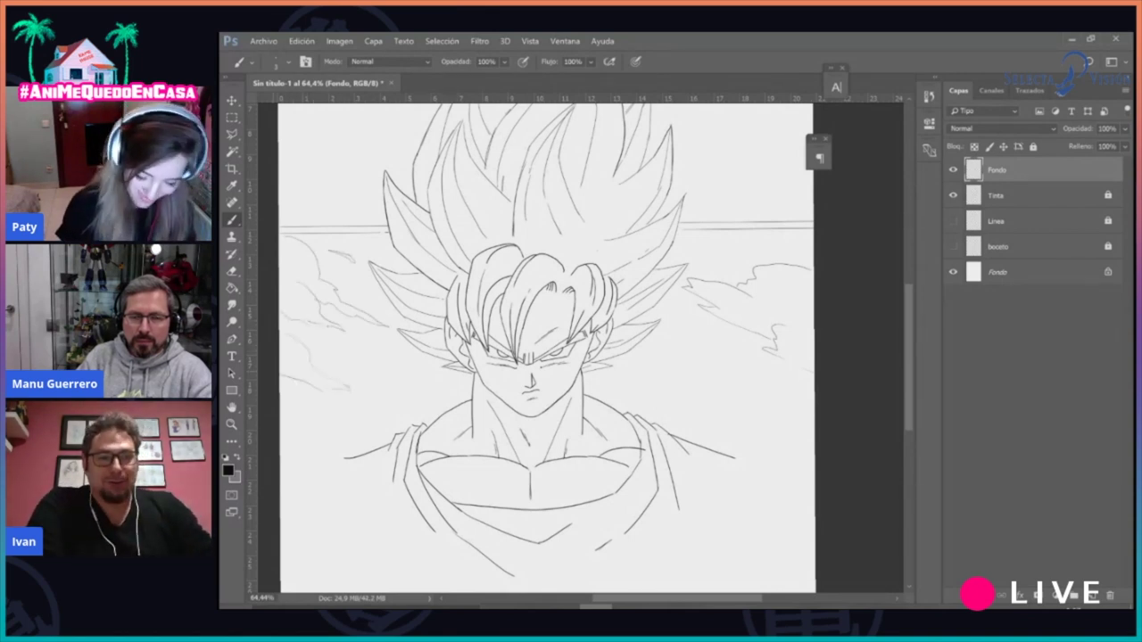
left_click_drag(348, 411, 325, 420)
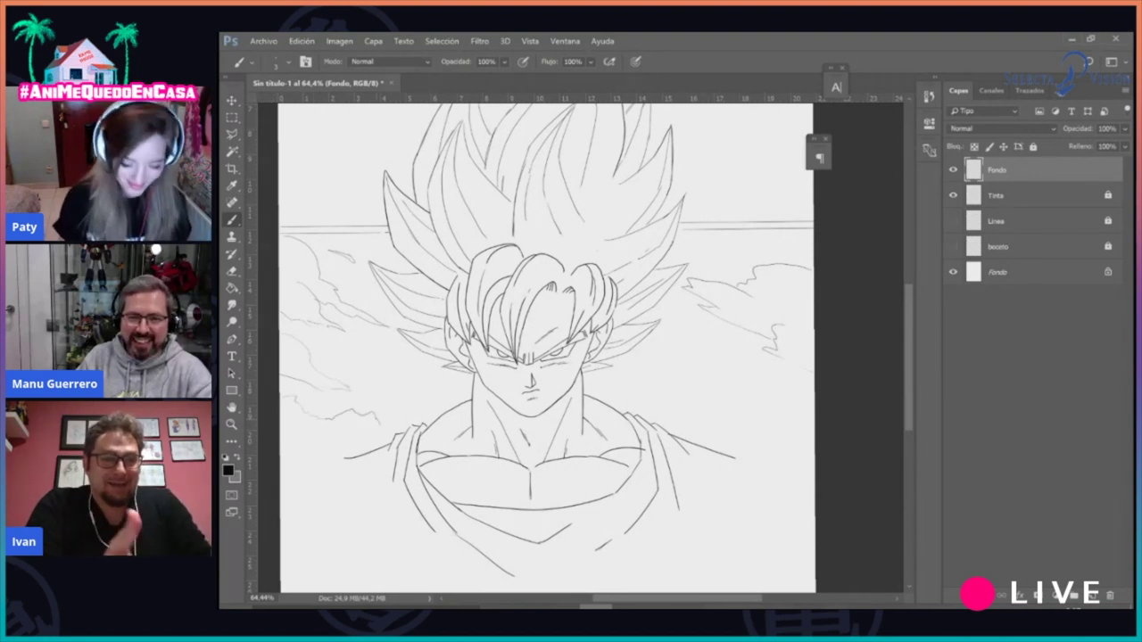
mouse_move(643, 389)
left_mouse_down()
mouse_move(754, 355)
mouse_move(793, 384)
left_mouse_up()
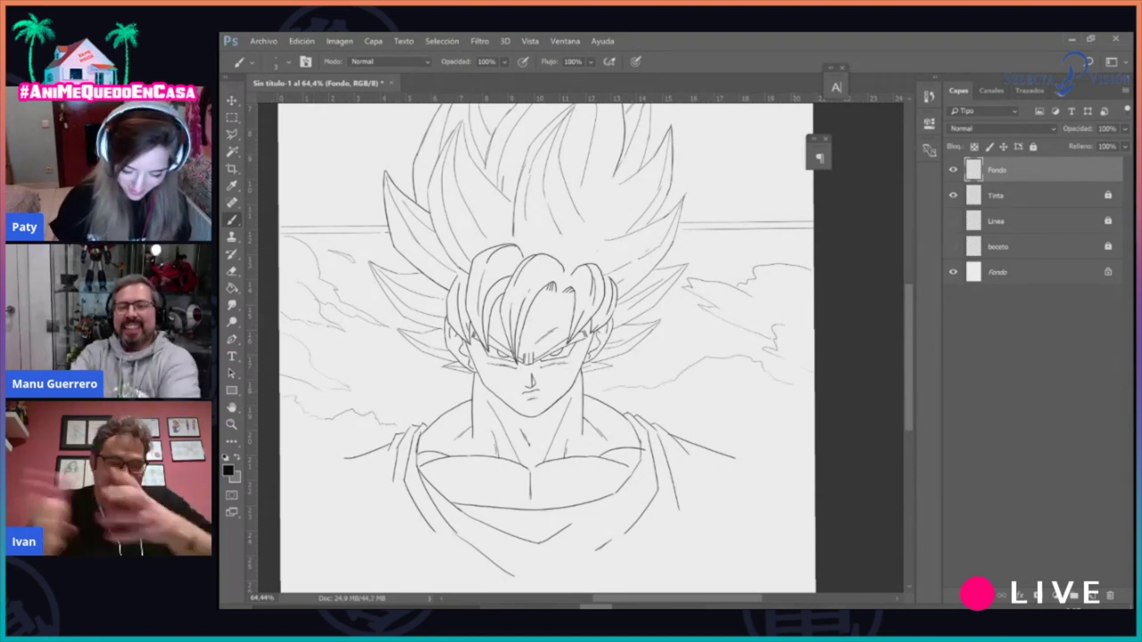
mouse_move(703, 365)
left_mouse_down()
mouse_move(701, 384)
mouse_move(748, 428)
mouse_move(737, 452)
left_mouse_up()
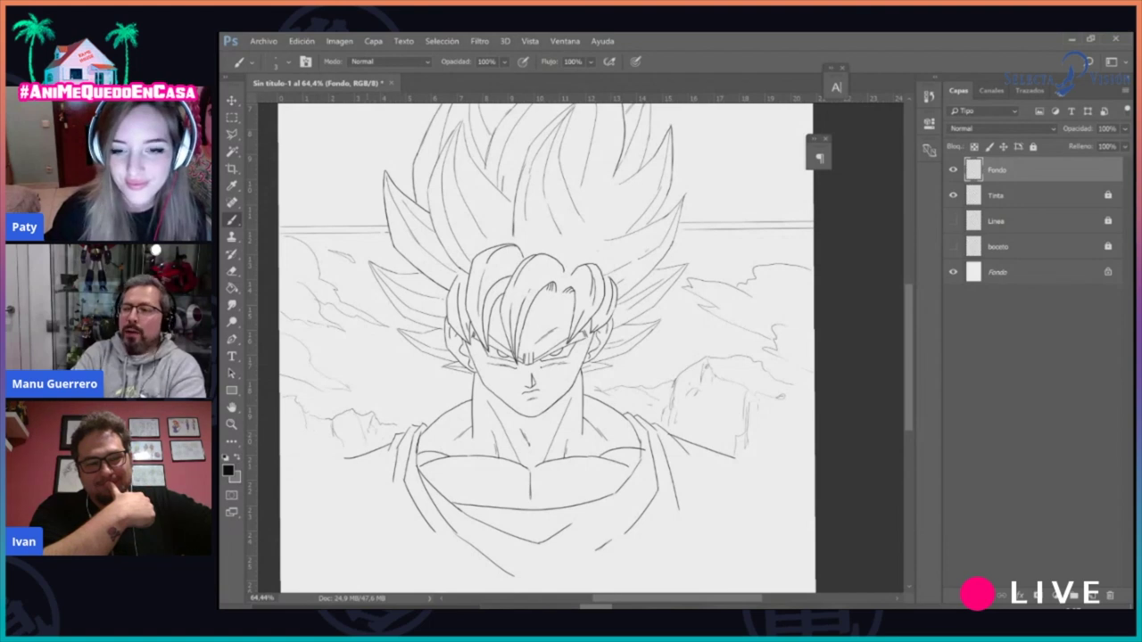
mouse_move(748, 493)
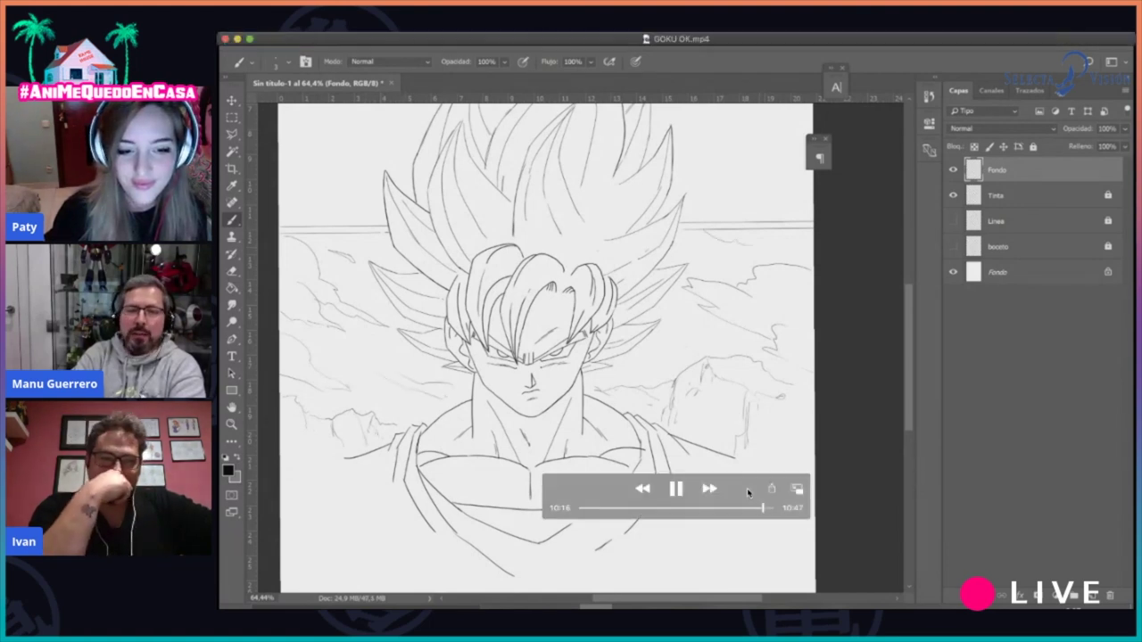